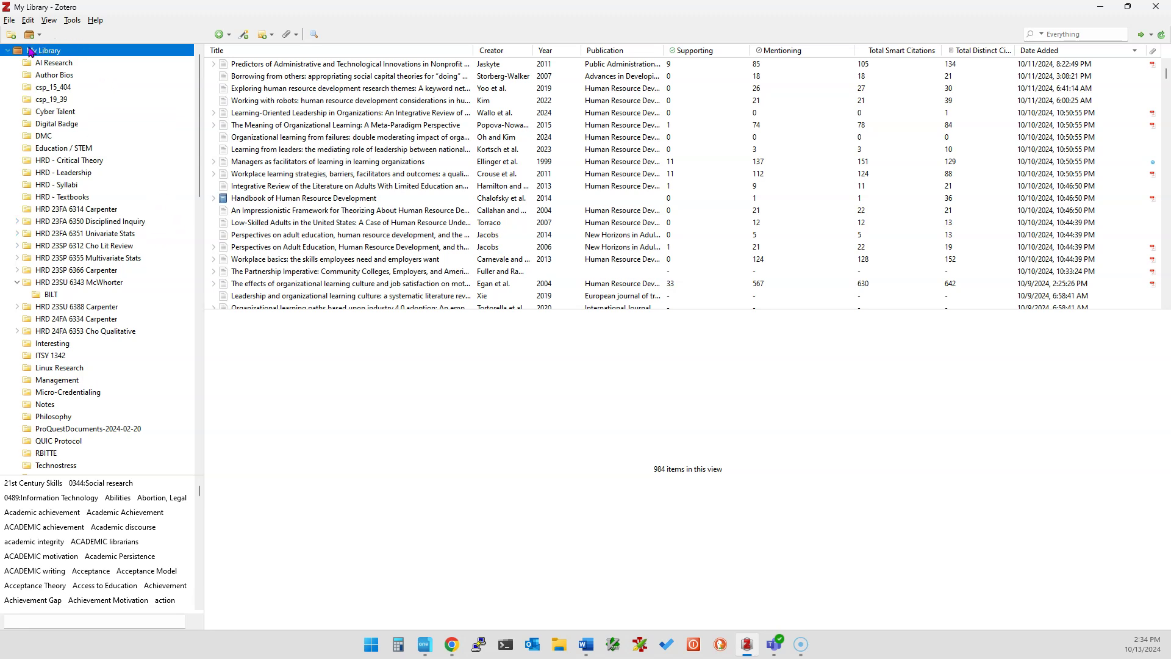
Collapse My Library and show the details of The Hacker News feed's article on CISA's critical Fortinet flaw warning.
{"action": "left_click", "coordinate": [8, 51]}
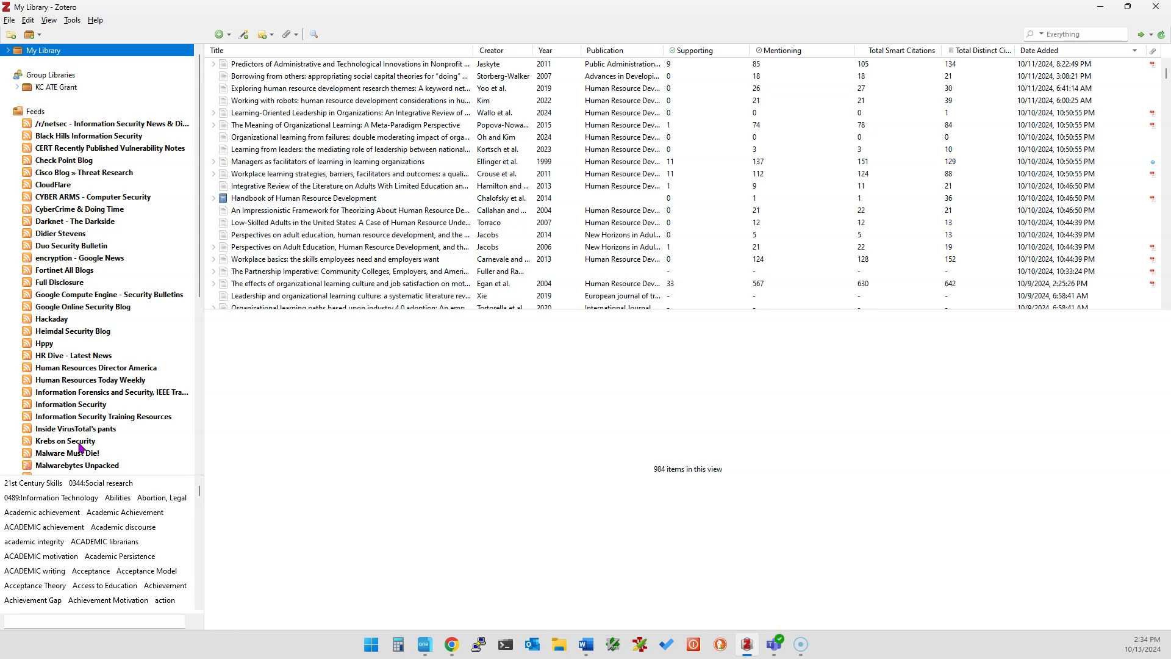
{"action": "scroll", "coordinate": [93, 433], "scroll_direction": "down", "scroll_amount": 8}
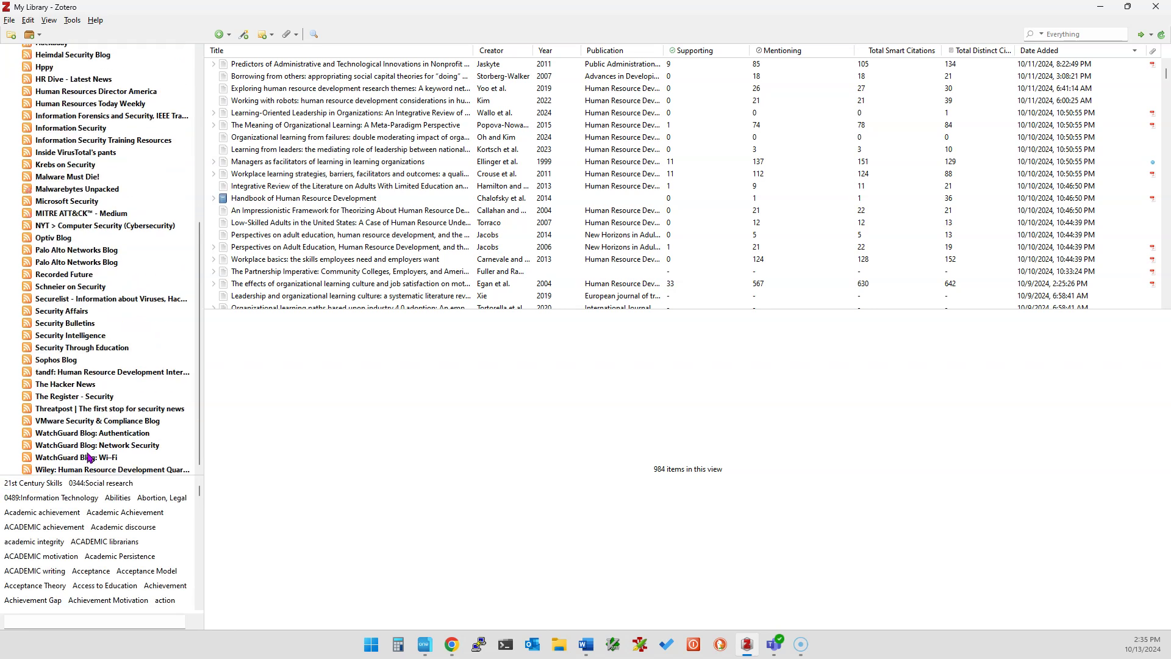
{"action": "left_click", "coordinate": [79, 385]}
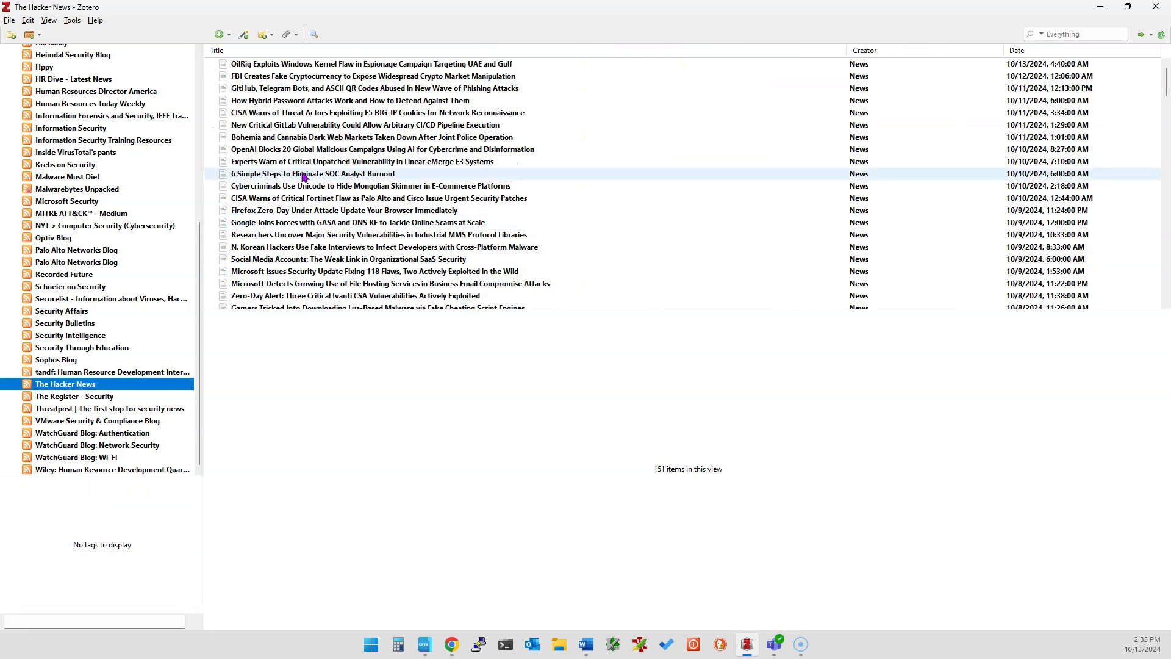
{"action": "scroll", "coordinate": [308, 177], "scroll_direction": "down", "scroll_amount": 2}
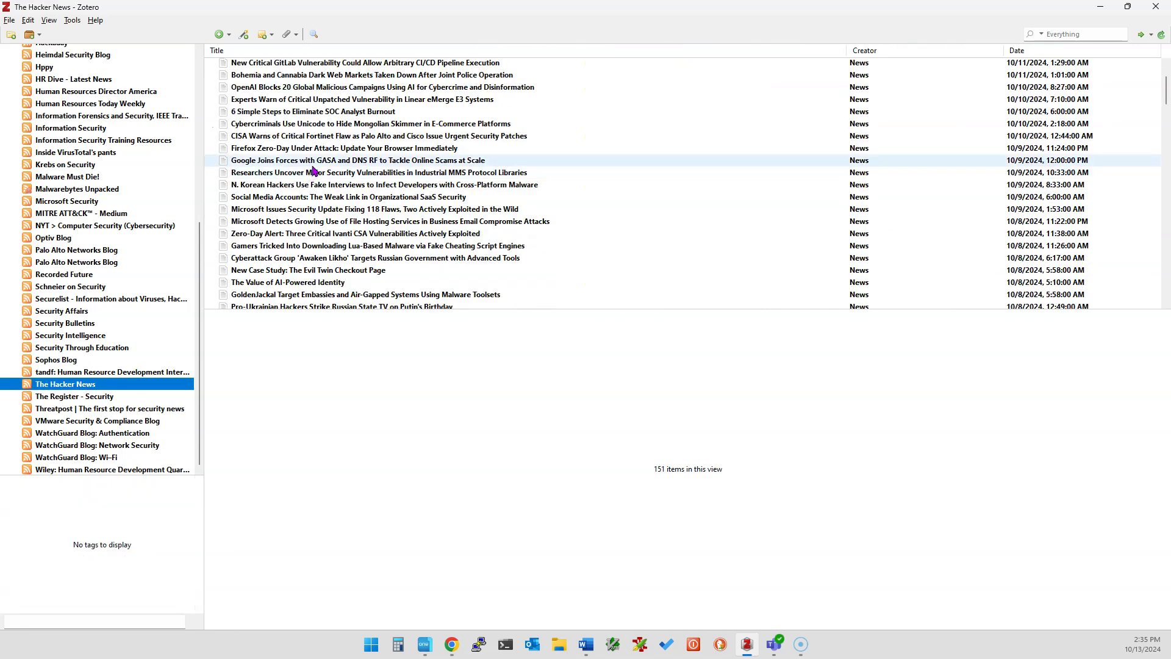
{"action": "left_click", "coordinate": [310, 137]}
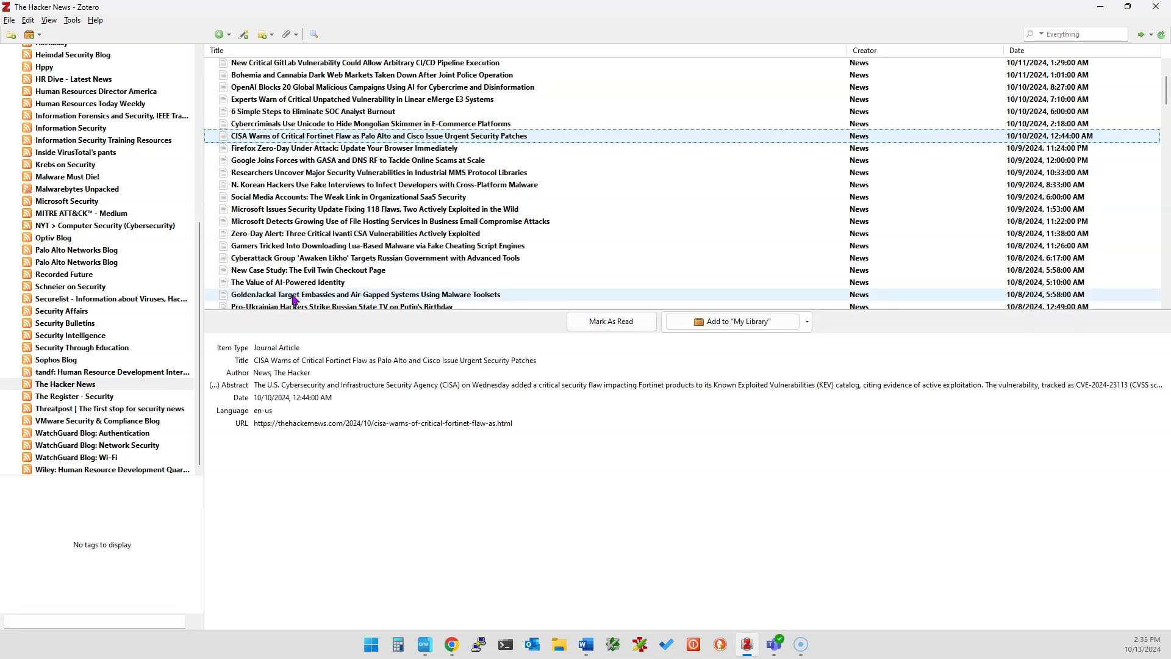
{"action": "double_click", "coordinate": [303, 140]}
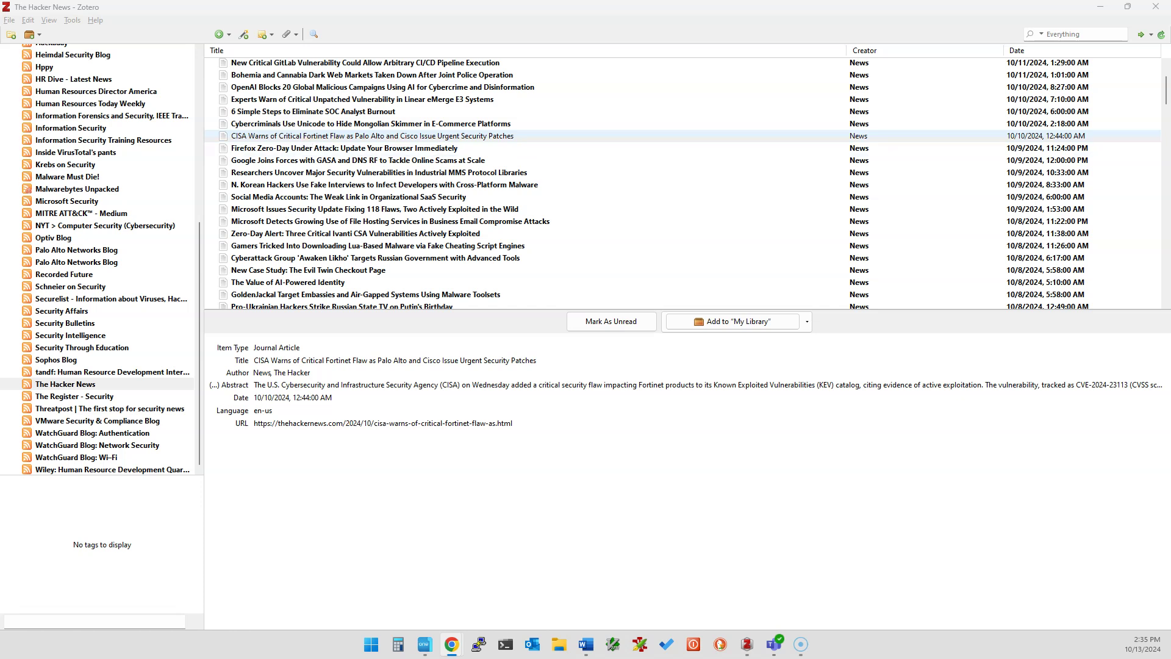
{"action": "key", "text": "ctrl+w"}
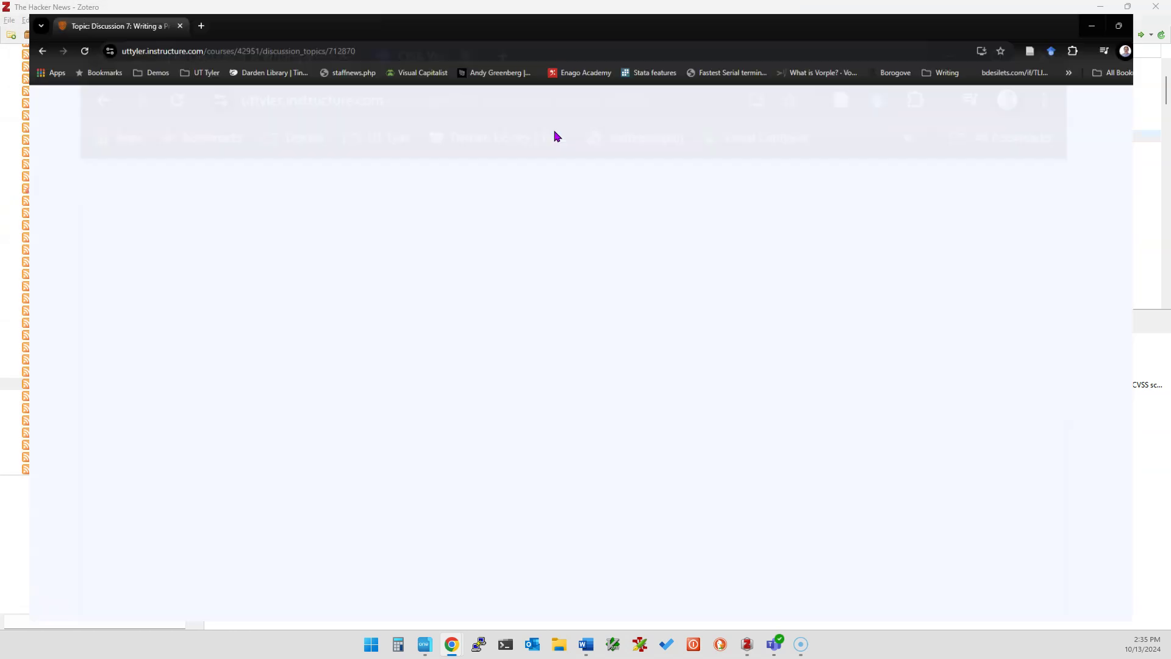
{"action": "scroll", "coordinate": [484, 235], "scroll_direction": "down", "scroll_amount": 15}
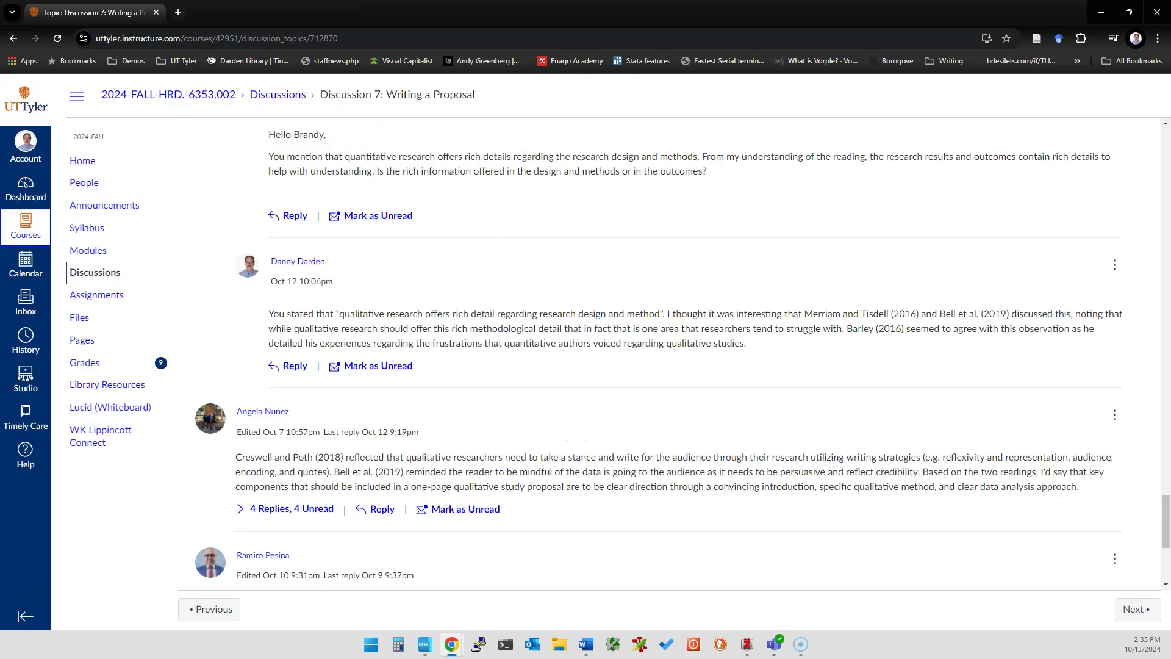
{"action": "key", "text": "super+Down"}
{"action": "key", "text": "super+Down"}
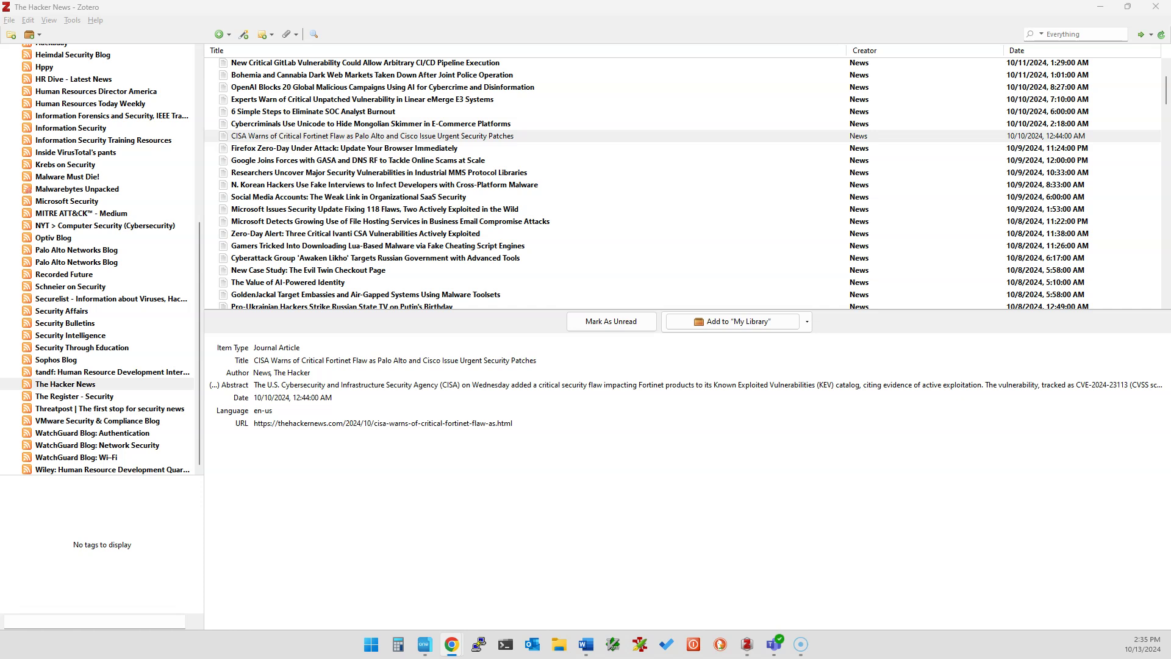
Open the web page of the CISA Fortinet flaw article from the feed and skim through it.
{"action": "left_click", "coordinate": [287, 136]}
{"action": "key", "text": "Return"}
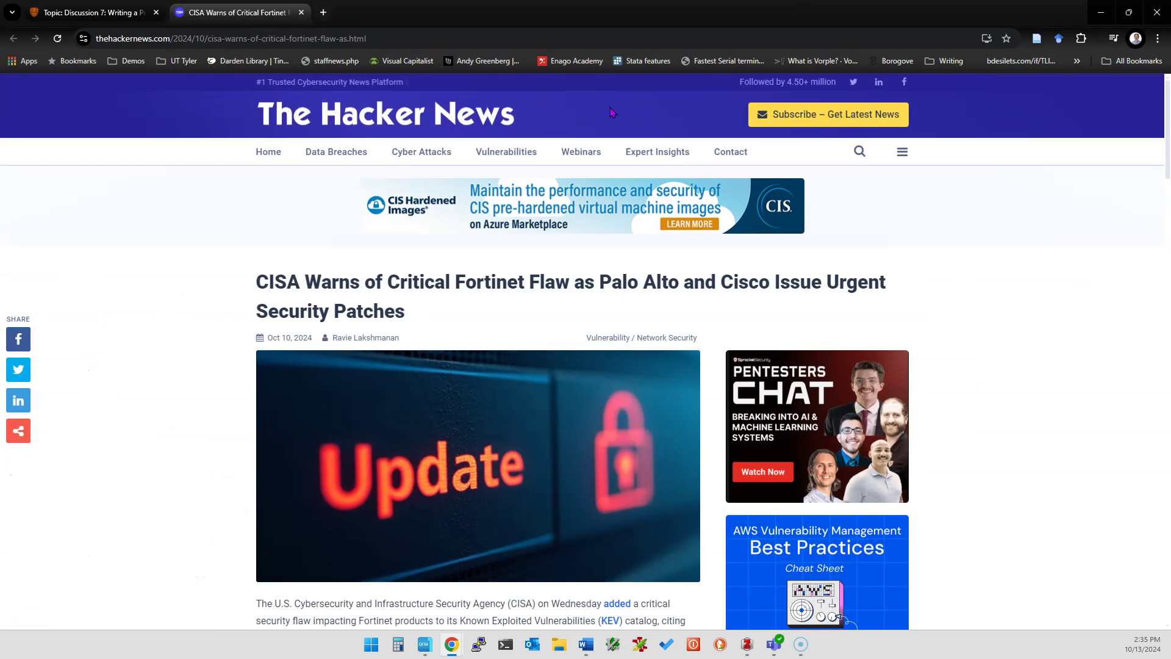
{"action": "scroll", "coordinate": [542, 272], "scroll_direction": "down", "scroll_amount": 5}
{"action": "scroll", "coordinate": [534, 272], "scroll_direction": "up", "scroll_amount": 5}
{"action": "scroll", "coordinate": [512, 262], "scroll_direction": "down", "scroll_amount": 5}
{"action": "scroll", "coordinate": [513, 269], "scroll_direction": "up", "scroll_amount": 5}
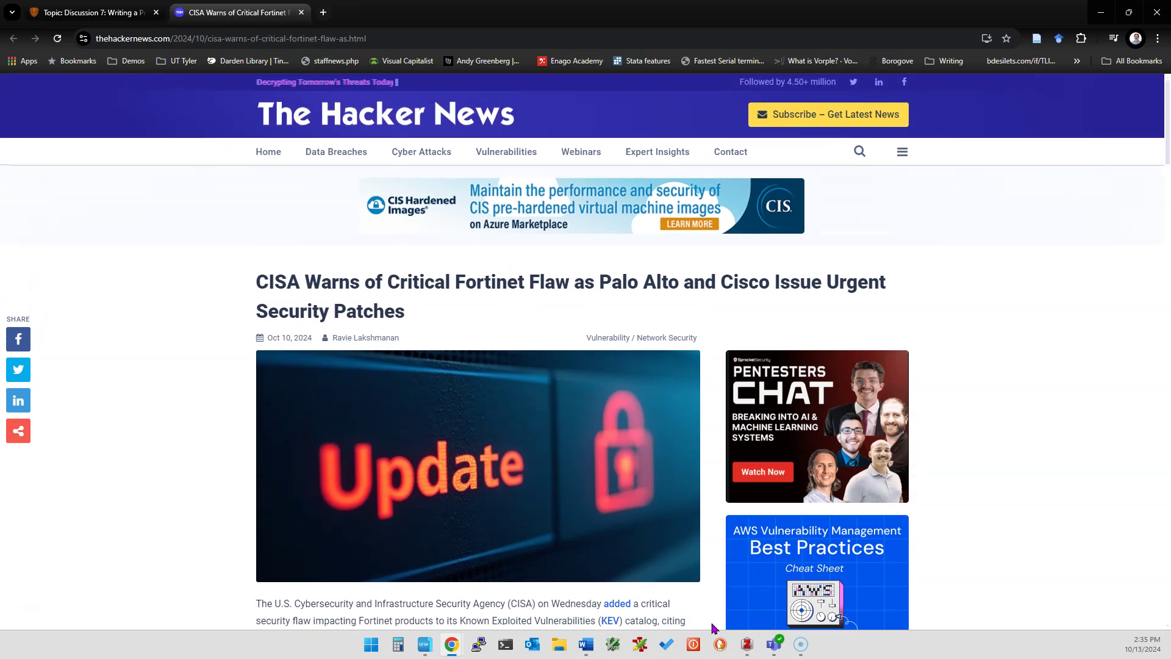
Switch back to Zotero and open the article "Workload-Aware Network Security" from the VMware Security & Compliance Blog feed.
{"action": "left_click", "coordinate": [743, 644]}
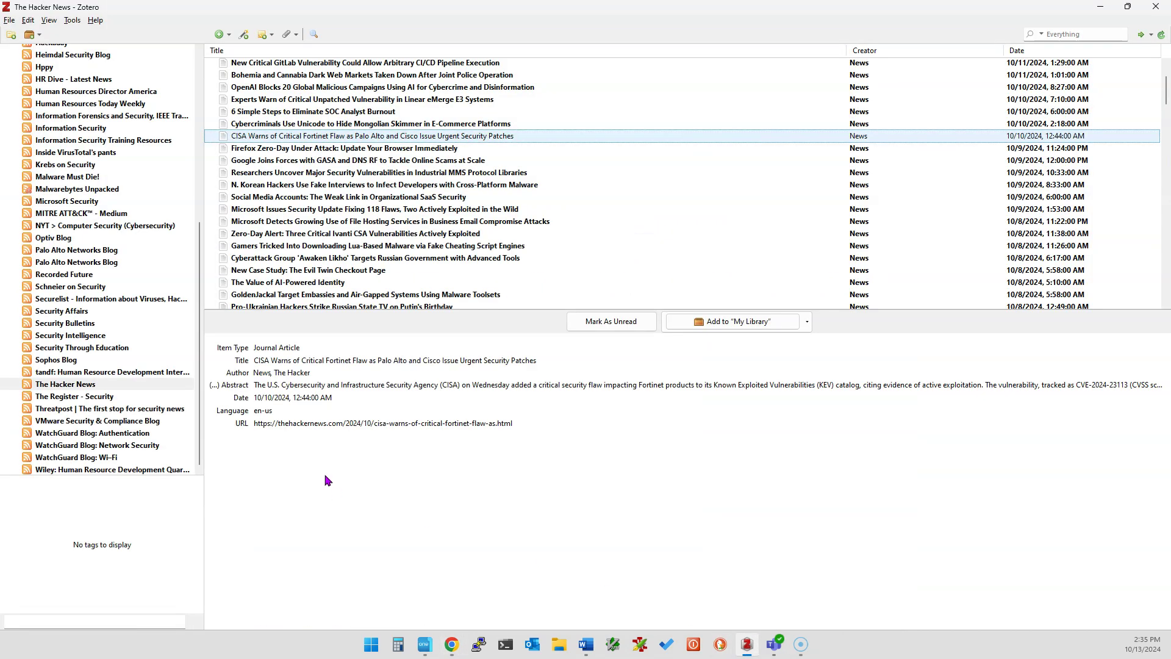
{"action": "left_click", "coordinate": [59, 276]}
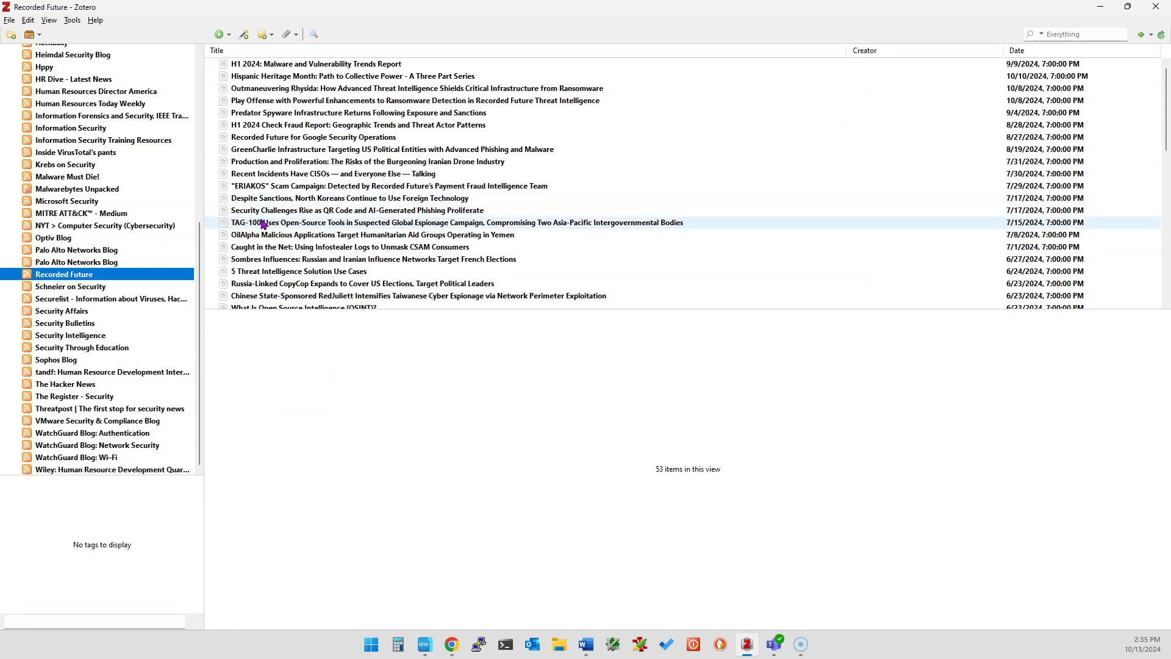
{"action": "left_click", "coordinate": [81, 423]}
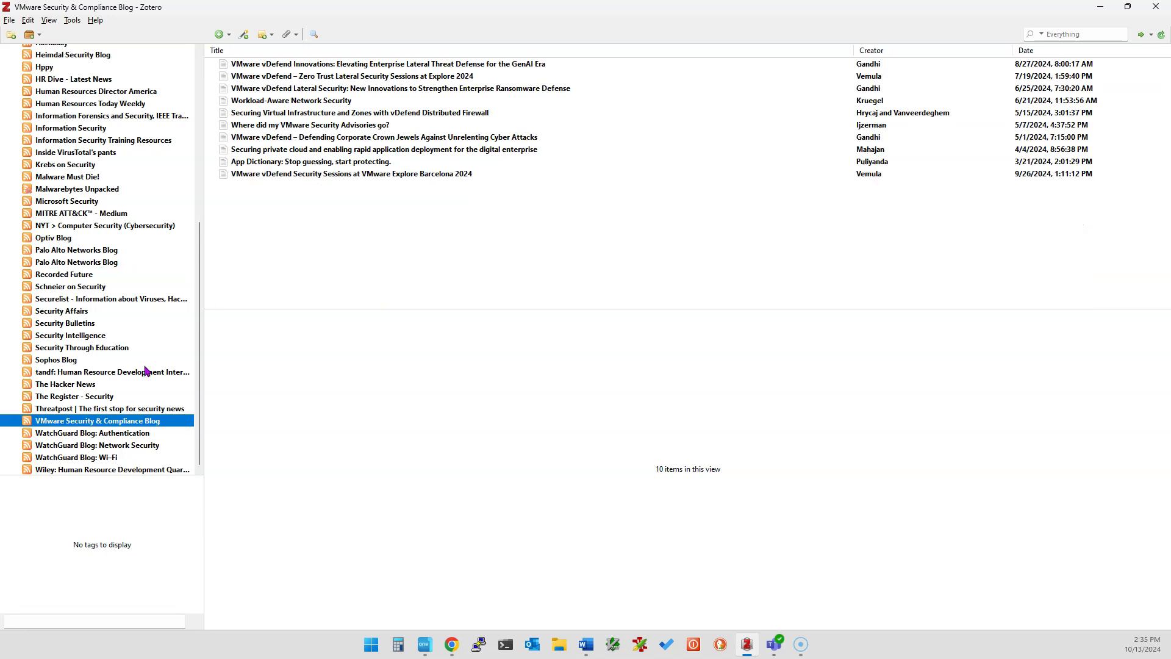
{"action": "double_click", "coordinate": [273, 101]}
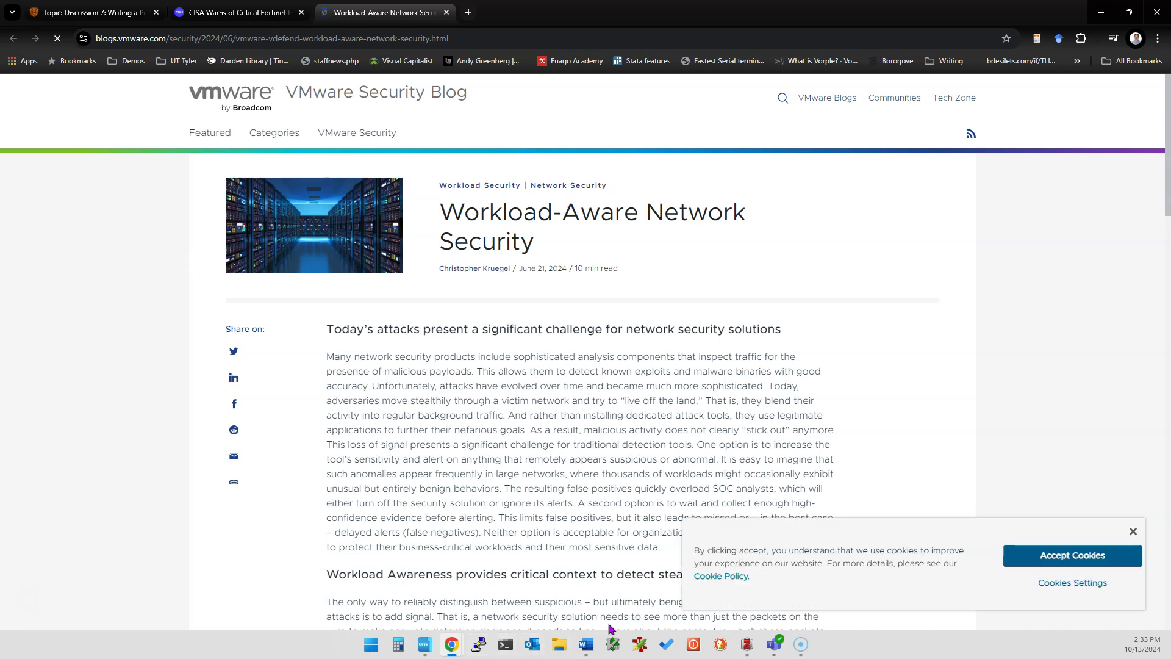
Return to Zotero, expand My Library with its HRD 23SP 6312 collection, and show the items of the Linux Research collection.
{"action": "left_click", "coordinate": [746, 645]}
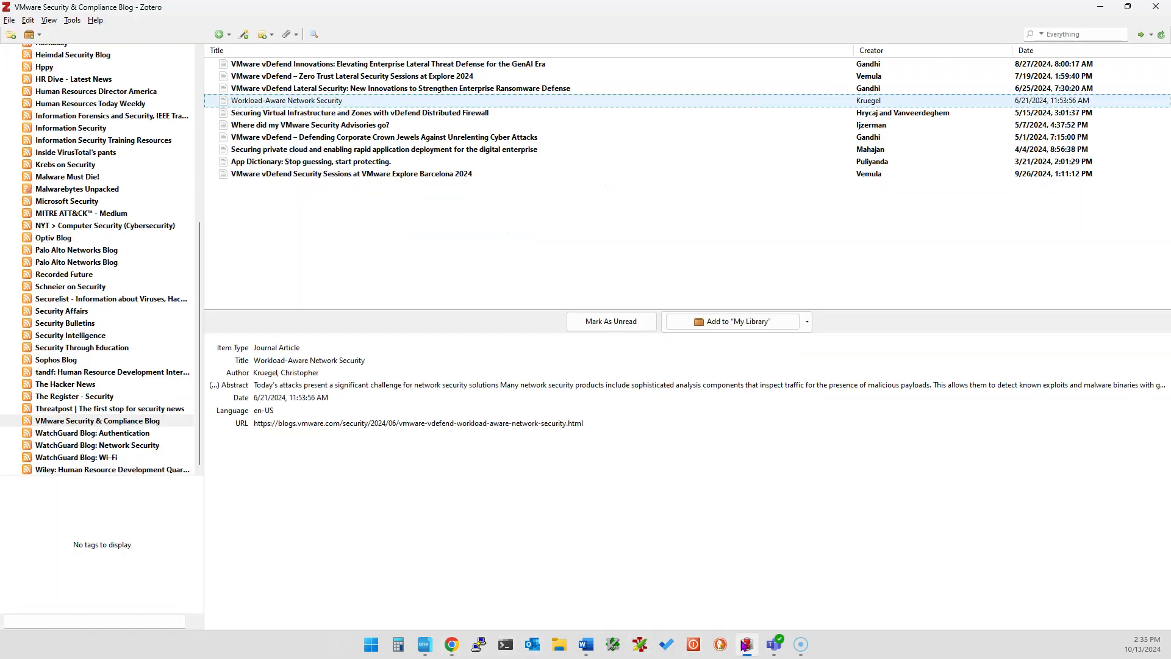
{"action": "scroll", "coordinate": [79, 181], "scroll_direction": "up", "scroll_amount": 8}
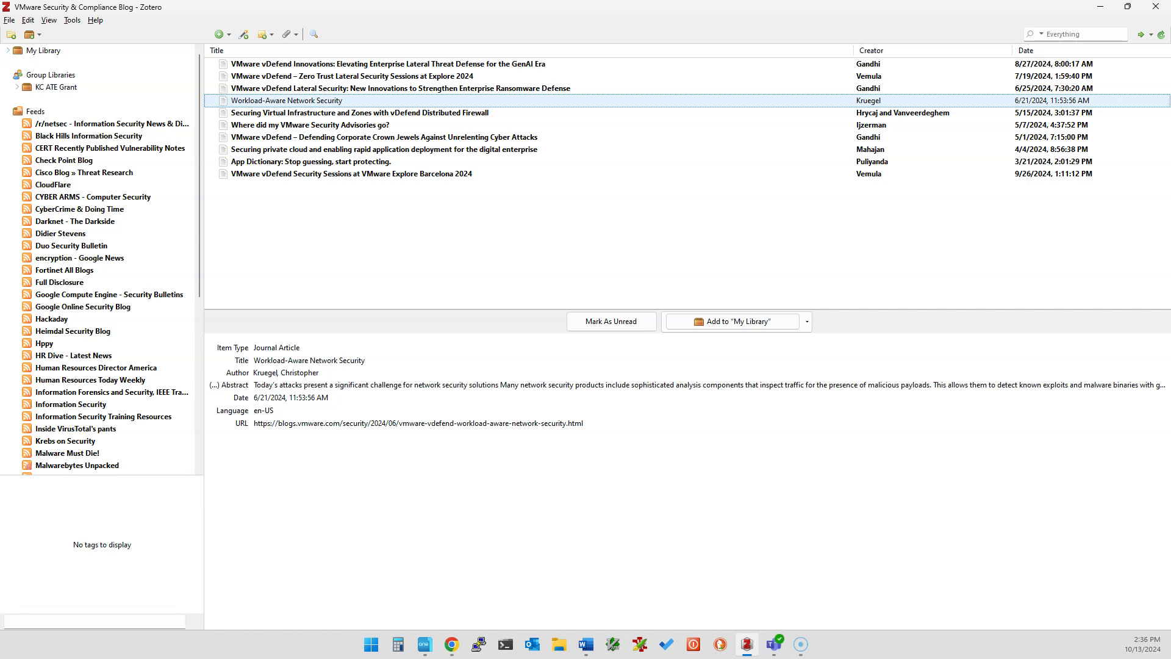
{"action": "left_click", "coordinate": [7, 54]}
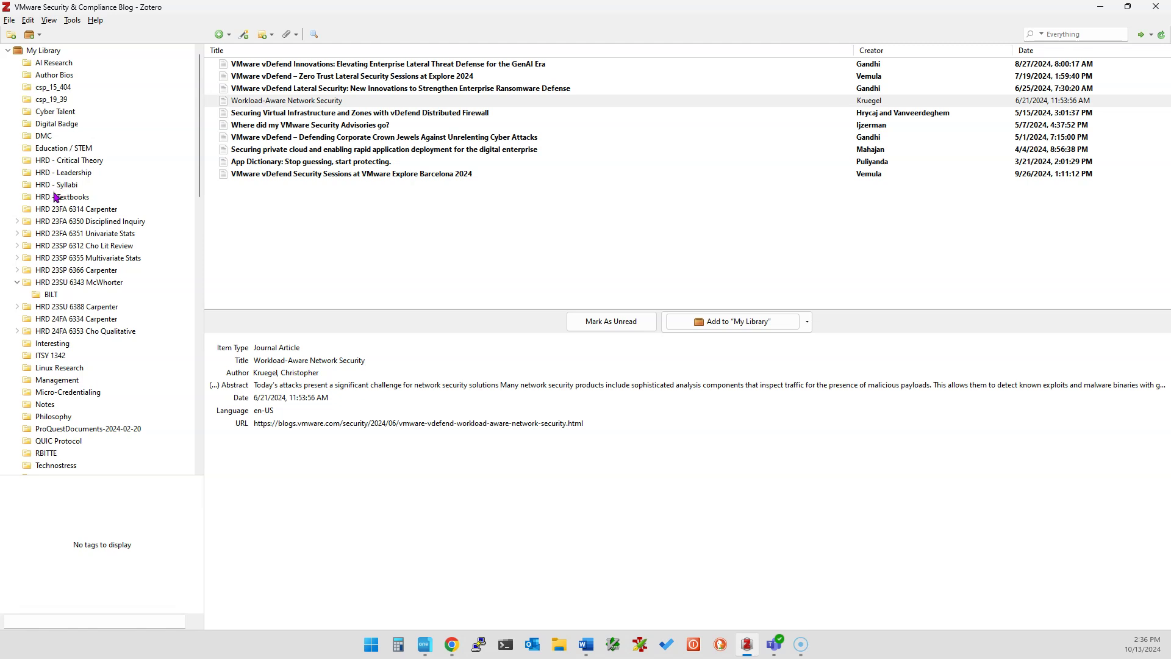
{"action": "left_click", "coordinate": [17, 246]}
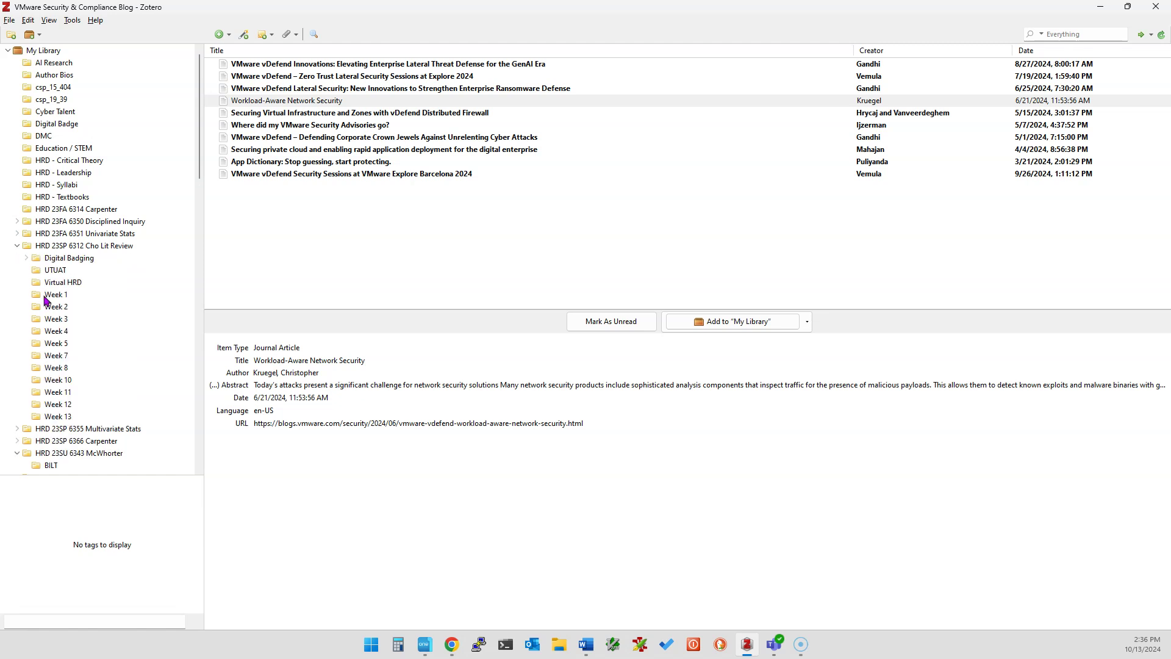
{"action": "scroll", "coordinate": [21, 405], "scroll_direction": "down", "scroll_amount": 3}
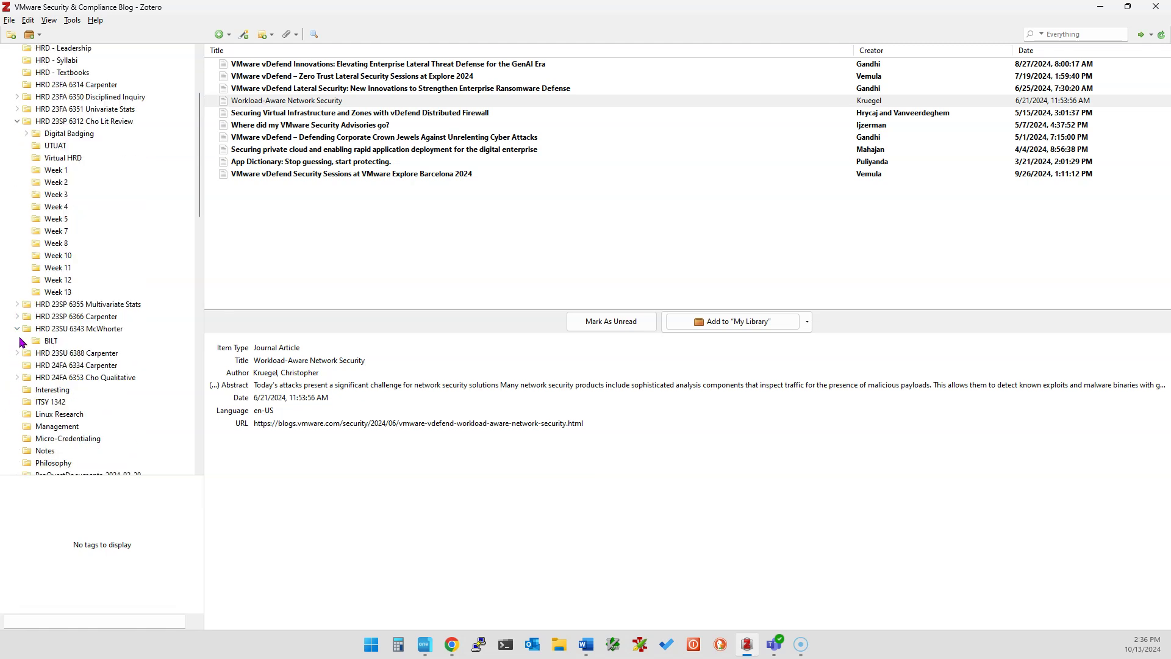
{"action": "left_click", "coordinate": [42, 417]}
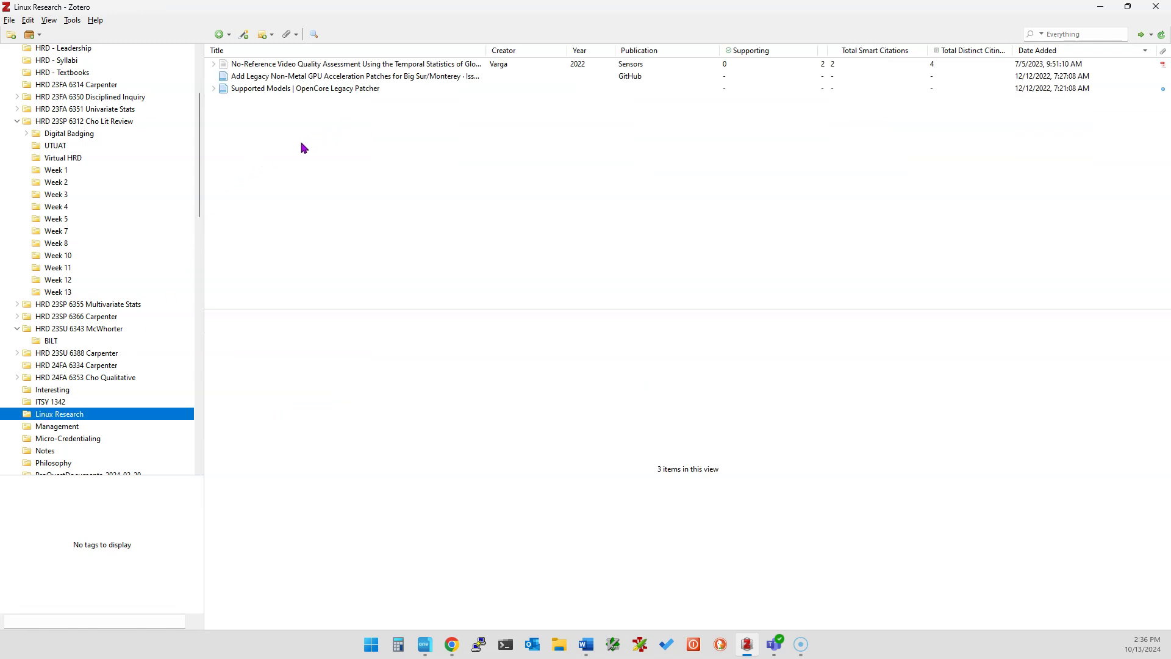
Open the PDF attached to "Artificial Intelligence 3e, Lecture 18.5" in the AI Research collection.
{"action": "scroll", "coordinate": [152, 166], "scroll_direction": "up", "scroll_amount": 3}
{"action": "left_click", "coordinate": [74, 65]}
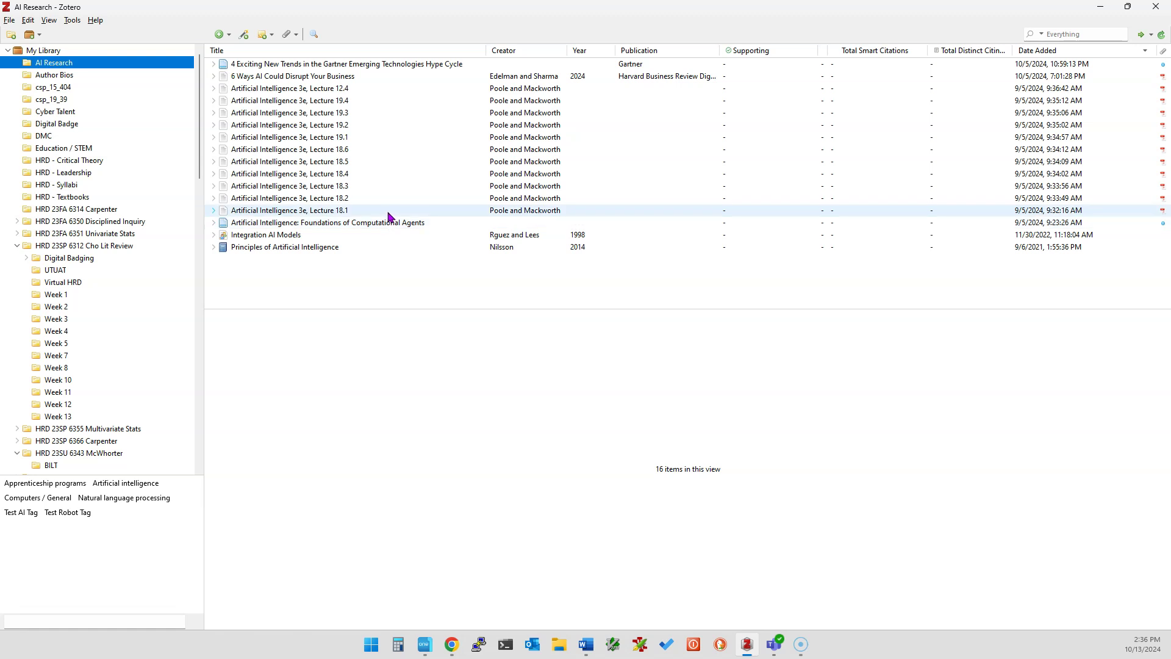
{"action": "left_click", "coordinate": [213, 162]}
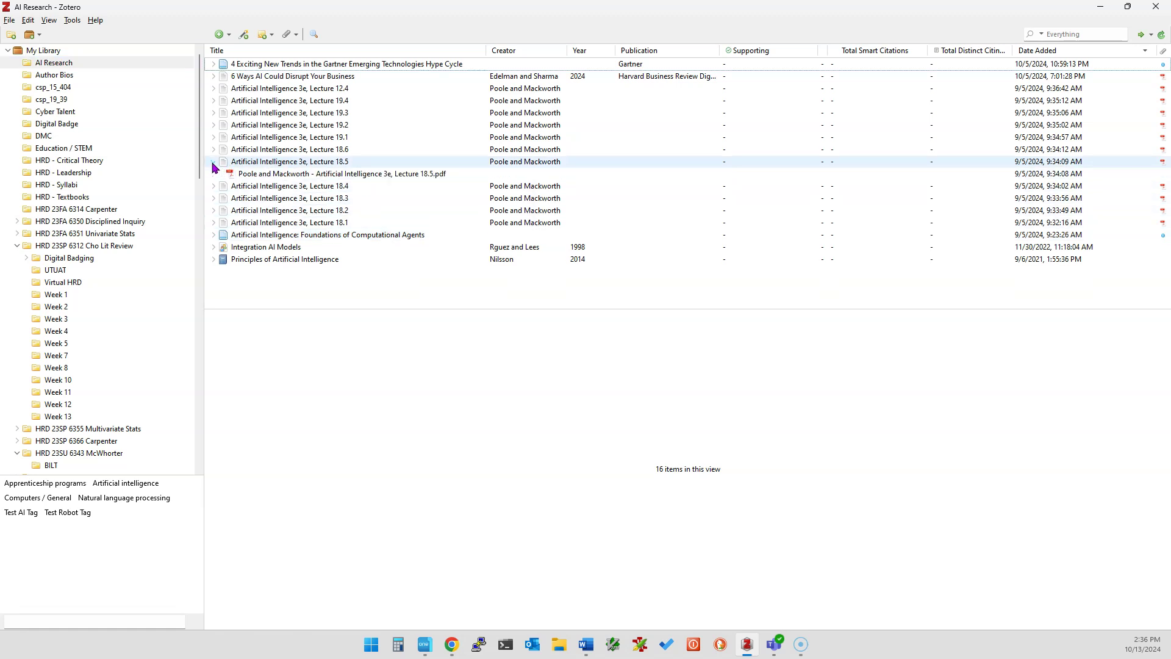
{"action": "double_click", "coordinate": [250, 177]}
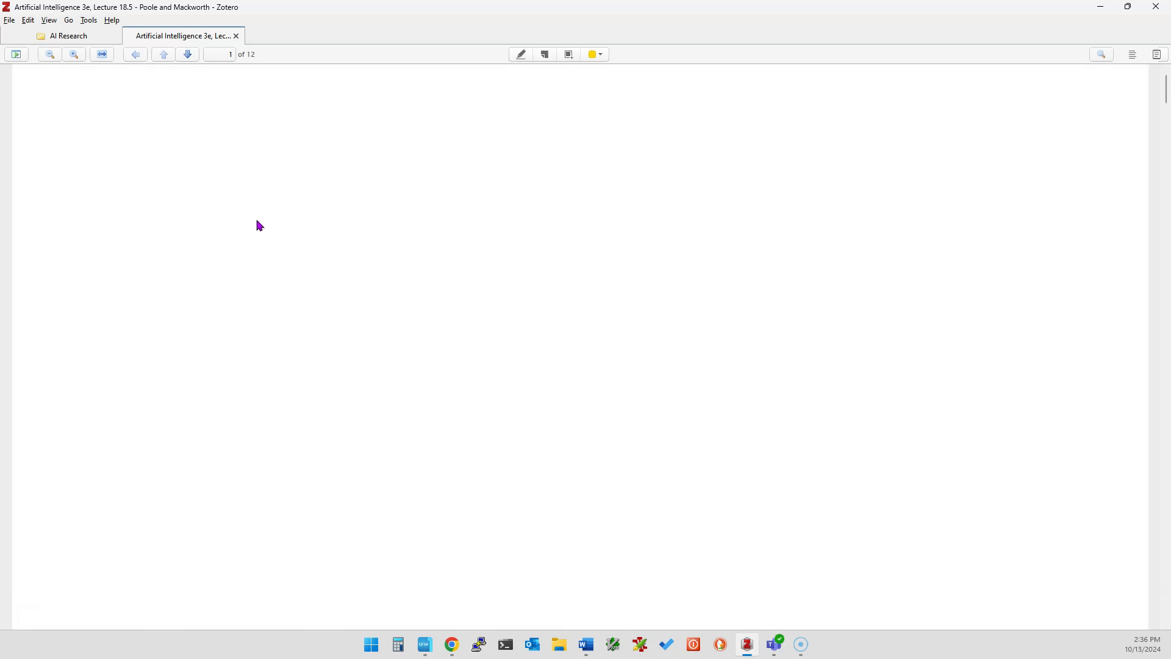
Read through the lecture slides on ethics in the PDF reader at a reduced zoom.
{"action": "scroll", "coordinate": [261, 241], "scroll_direction": "down", "scroll_amount": 10}
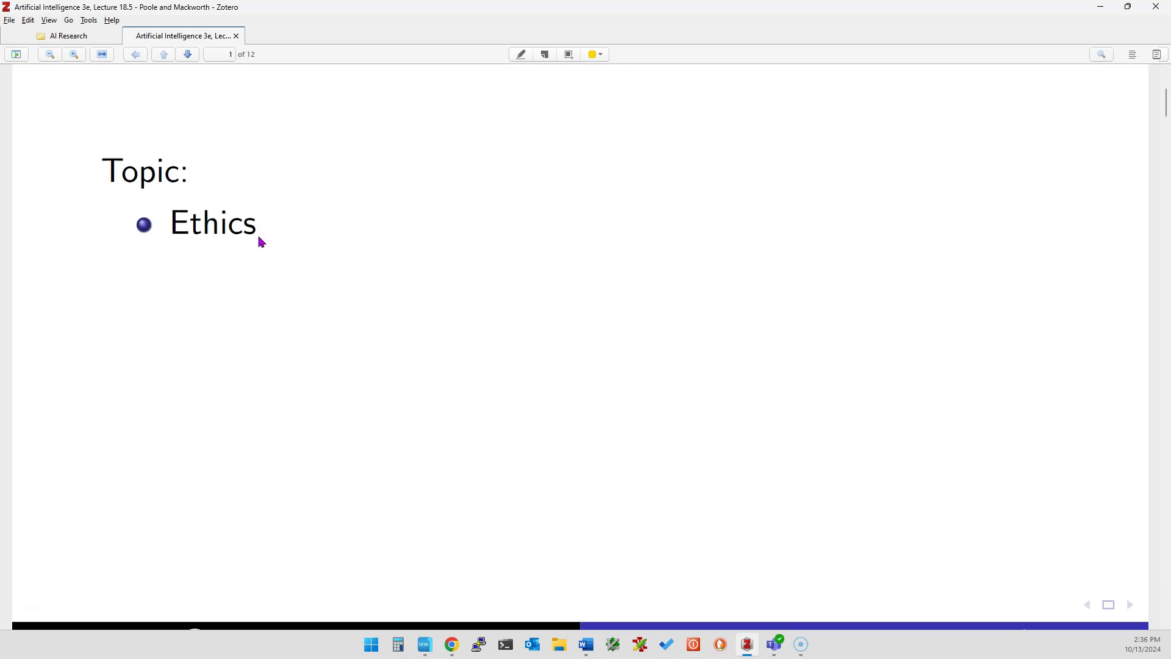
{"action": "scroll", "coordinate": [260, 247], "scroll_direction": "down", "scroll_amount": 5}
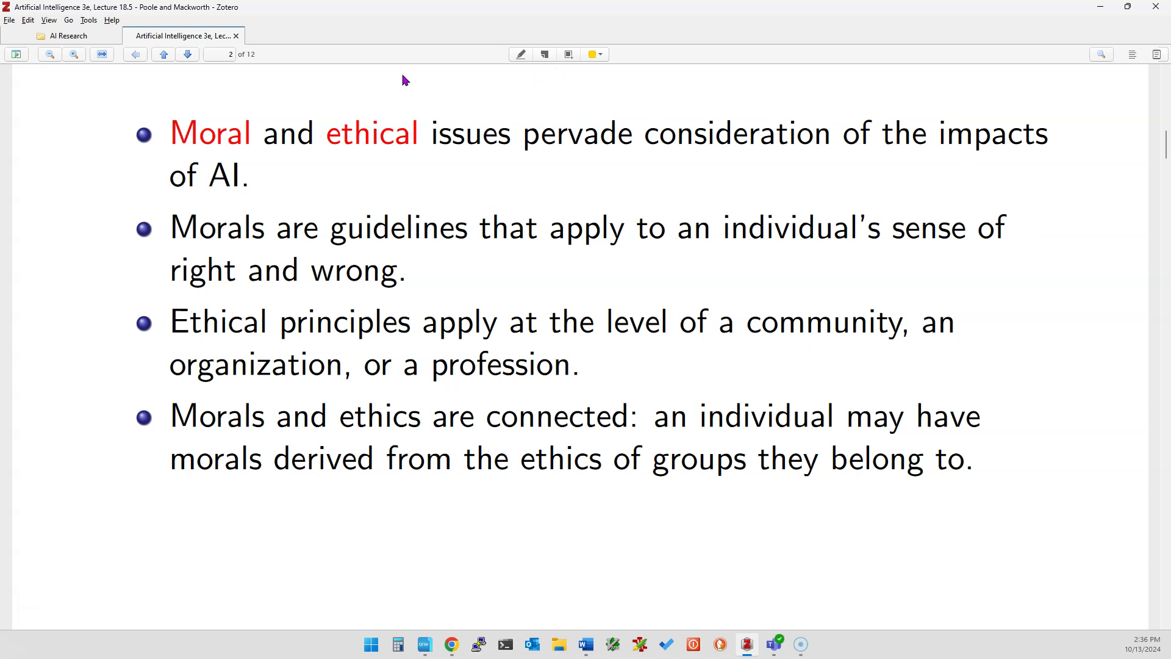
{"action": "left_click", "coordinate": [51, 55]}
{"action": "left_click", "coordinate": [51, 55]}
{"action": "left_click", "coordinate": [51, 55]}
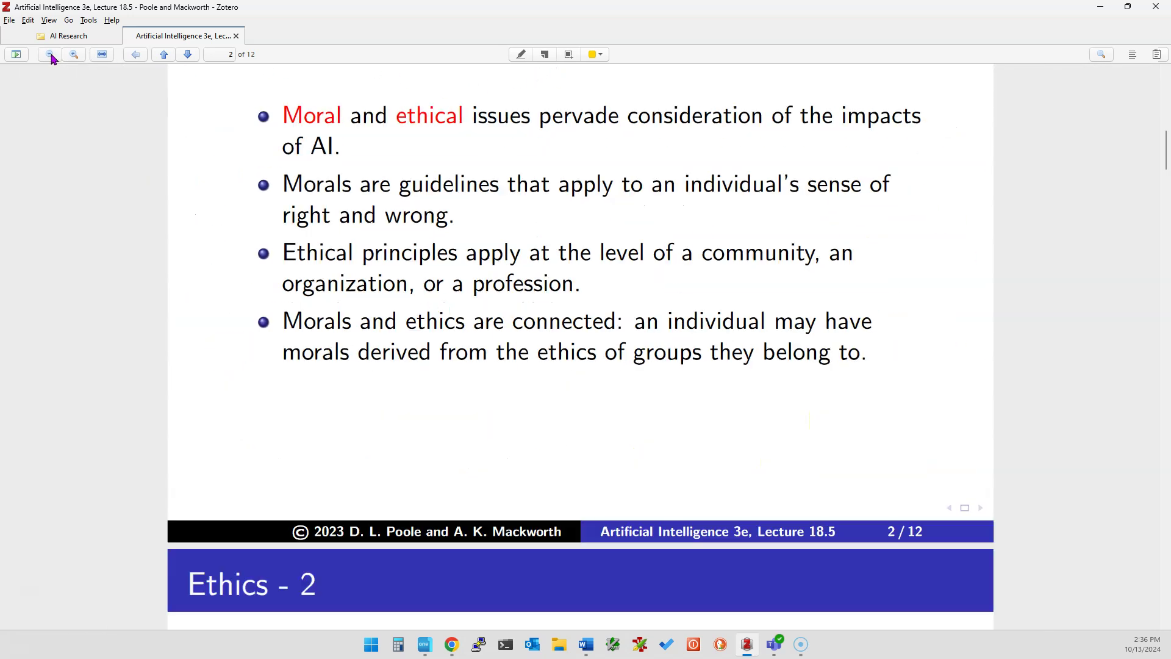
{"action": "scroll", "coordinate": [313, 163], "scroll_direction": "down", "scroll_amount": 8}
{"action": "scroll", "coordinate": [316, 169], "scroll_direction": "down", "scroll_amount": 6}
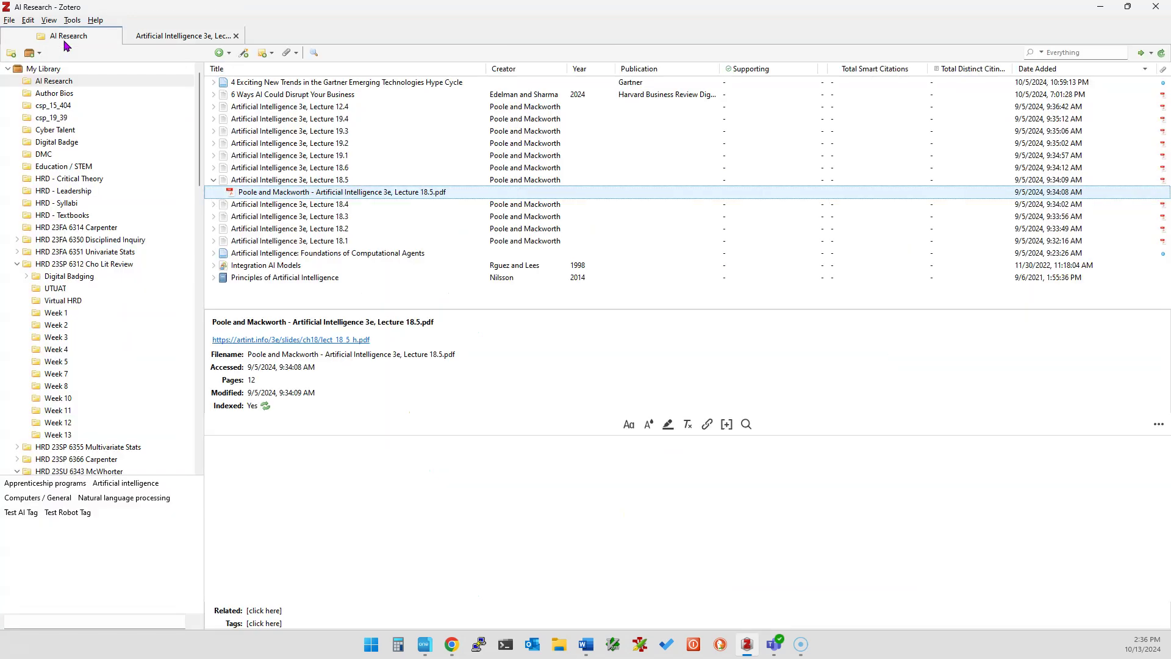
Open the web page of "Increasing Student Engagement through Course Attributes" from the Education / STEM collection and accept the site's privacy notice.
{"action": "left_click", "coordinate": [65, 43]}
{"action": "left_click", "coordinate": [72, 167]}
{"action": "double_click", "coordinate": [277, 106]}
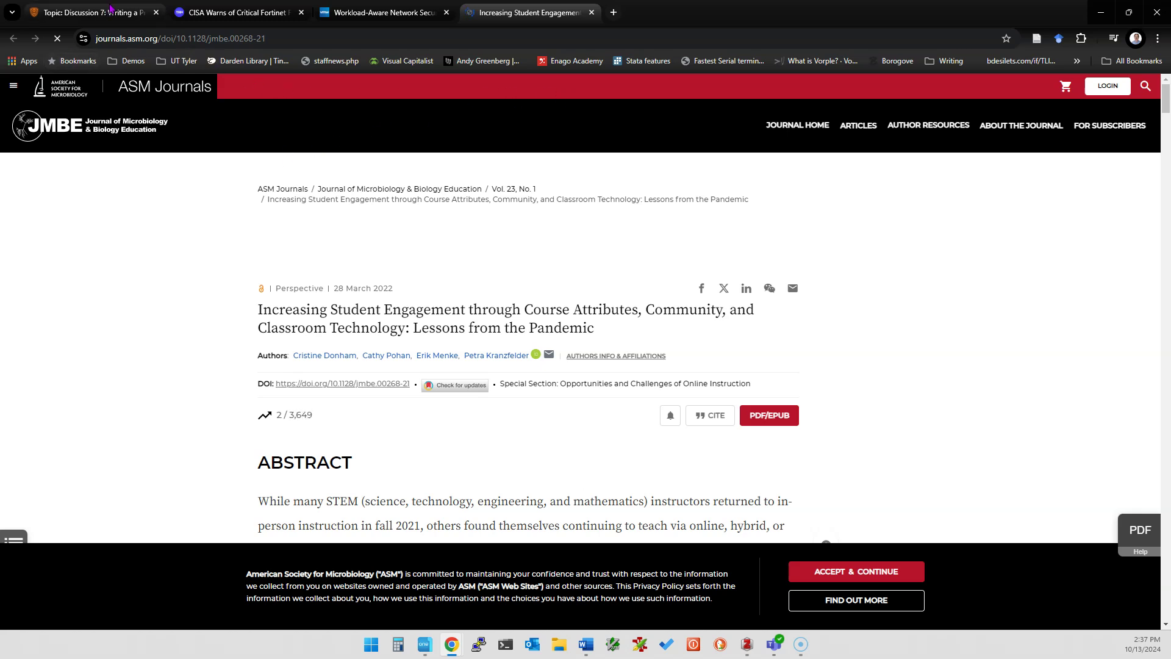
{"action": "scroll", "coordinate": [243, 186], "scroll_direction": "down", "scroll_amount": 3}
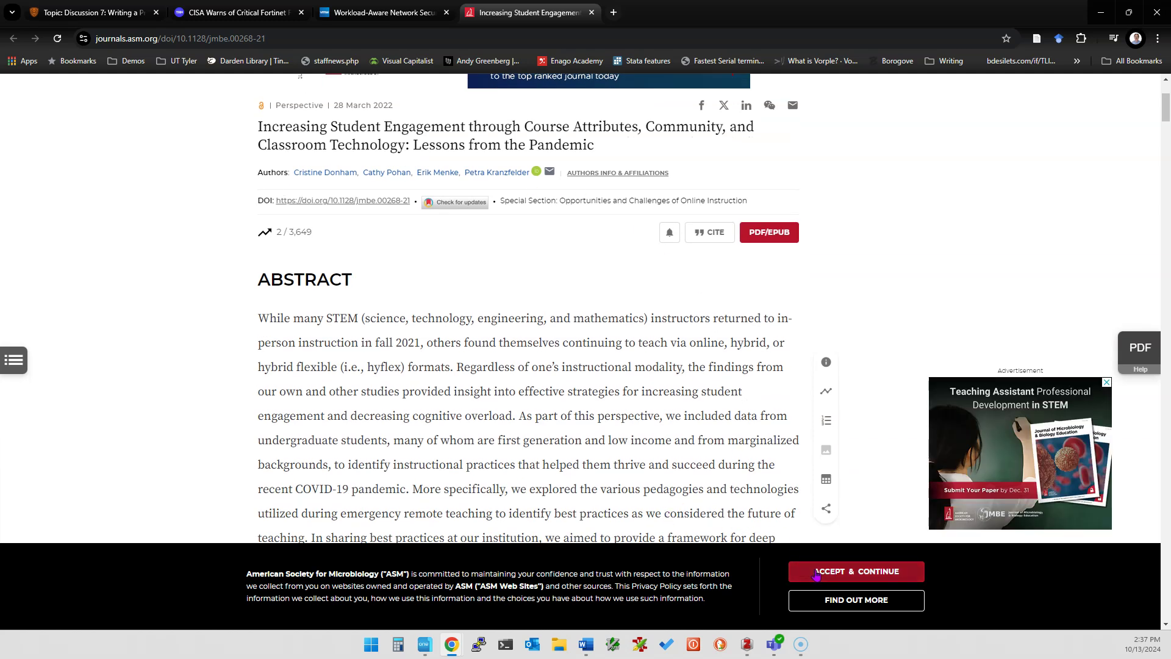
{"action": "left_click", "coordinate": [854, 571]}
{"action": "scroll", "coordinate": [445, 388], "scroll_direction": "up", "scroll_amount": 3}
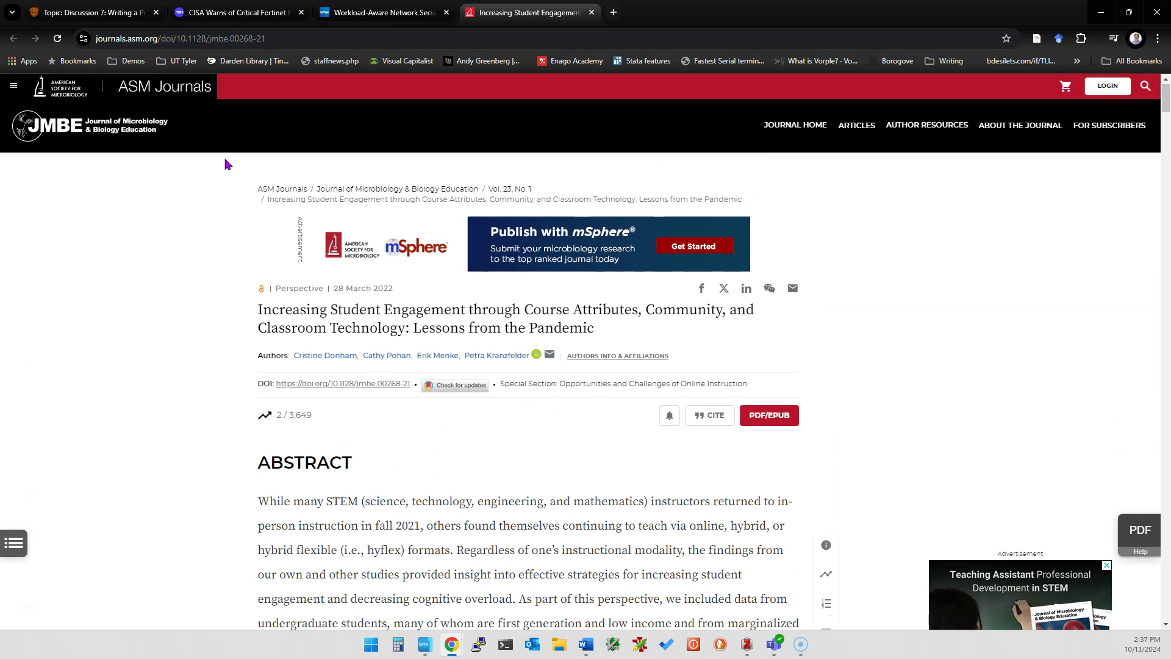
Return to Zotero and expand the student engagement article to show its attached notes.
{"action": "left_click", "coordinate": [747, 644]}
{"action": "left_click", "coordinate": [487, 428]}
{"action": "left_click", "coordinate": [213, 107]}
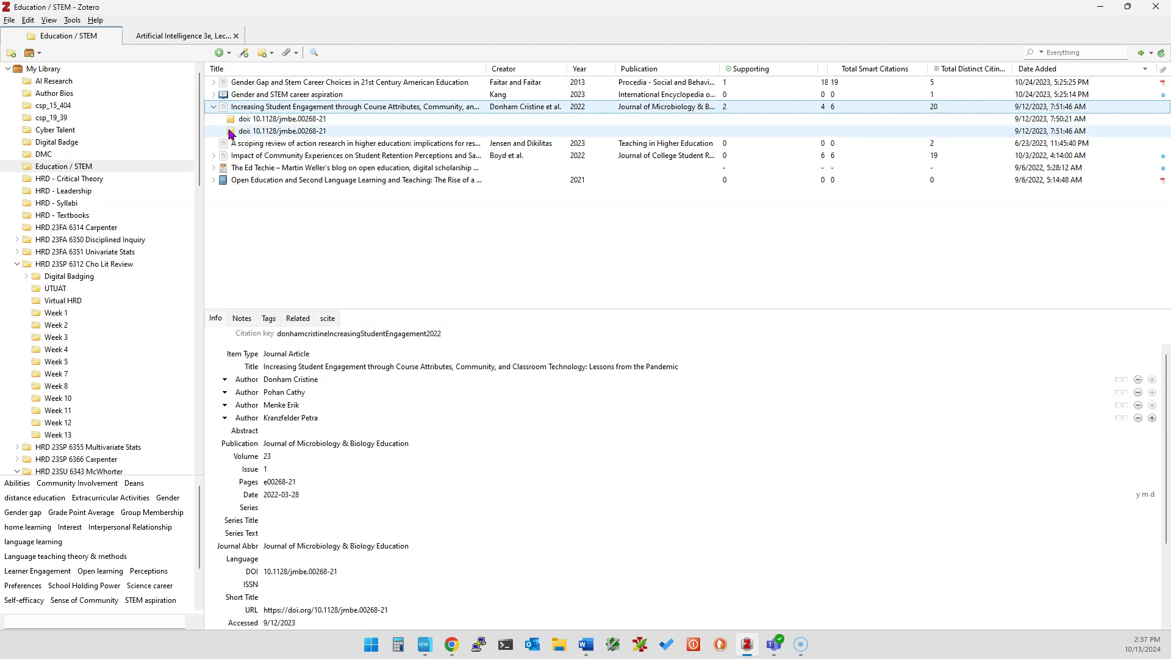
Open the Full Text PDF of "Open Education and Second Language Learning and Teaching" and skim its pages.
{"action": "left_click", "coordinate": [213, 180]}
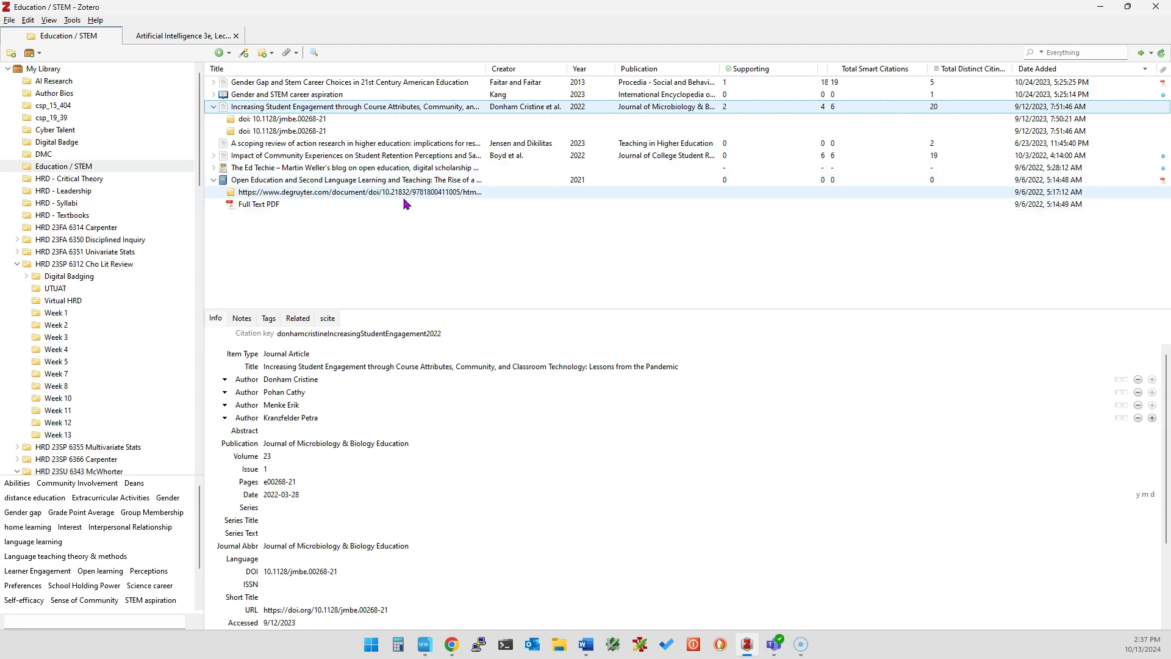
{"action": "double_click", "coordinate": [258, 208]}
{"action": "scroll", "coordinate": [261, 216], "scroll_direction": "down", "scroll_amount": 15}
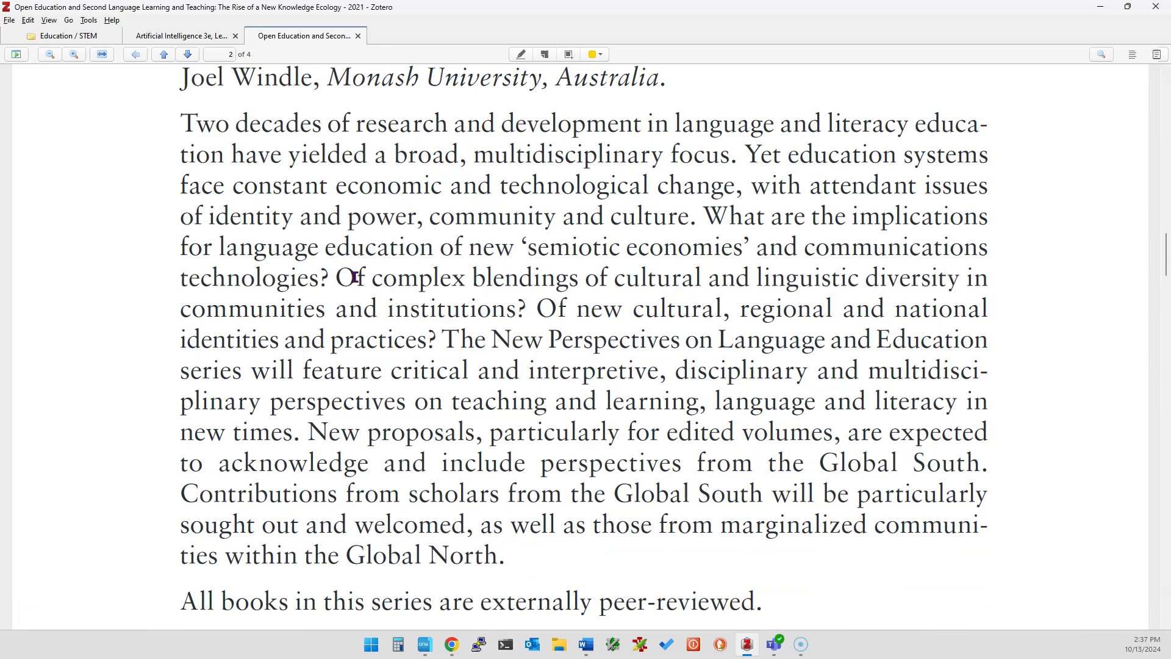
{"action": "scroll", "coordinate": [354, 278], "scroll_direction": "up", "scroll_amount": 2}
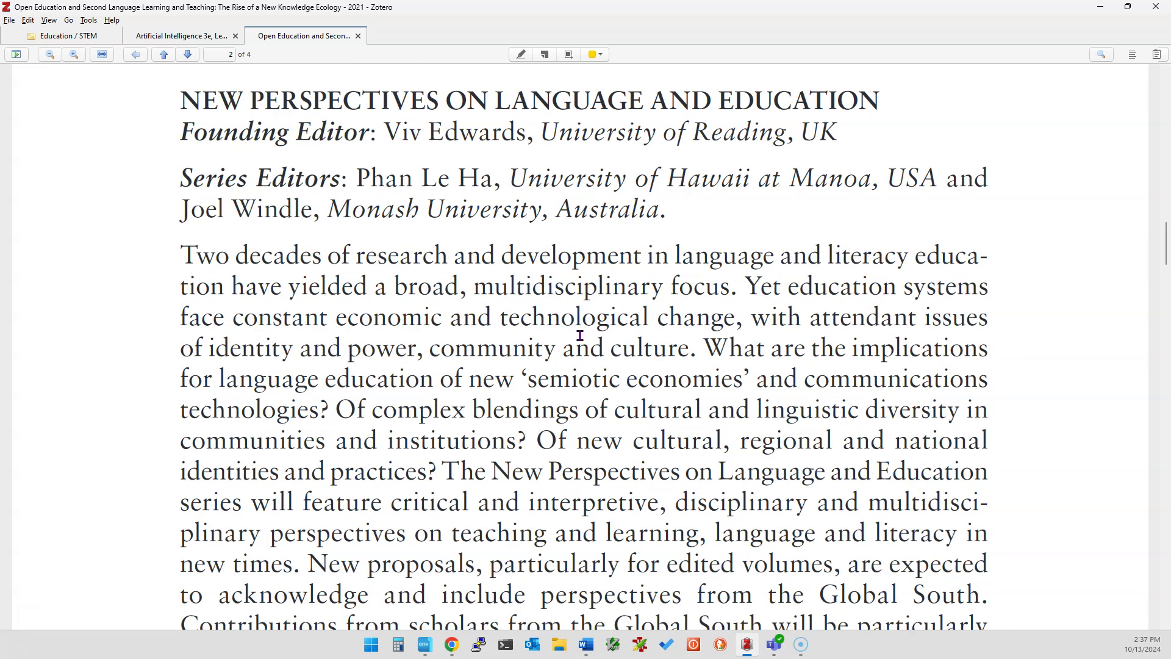
Read through the remaining pages of the open education PDF at a reduced zoom and return to its first page.
{"action": "left_click", "coordinate": [51, 57]}
{"action": "left_click", "coordinate": [52, 57]}
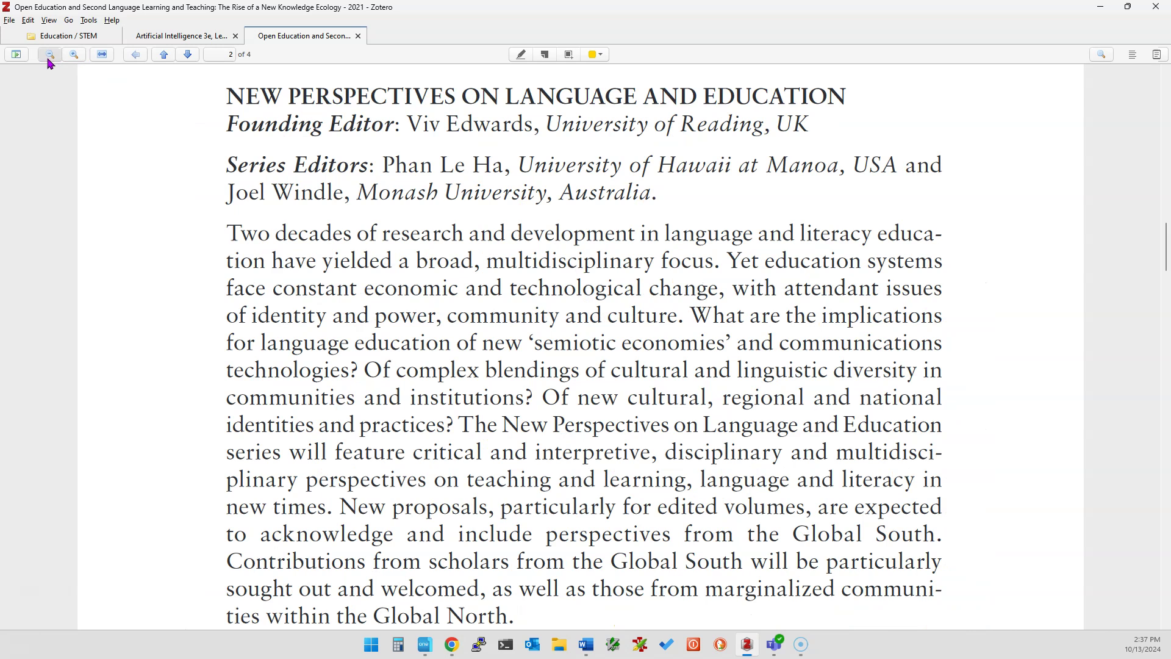
{"action": "scroll", "coordinate": [399, 195], "scroll_direction": "down", "scroll_amount": 11}
{"action": "scroll", "coordinate": [402, 217], "scroll_direction": "down", "scroll_amount": 11}
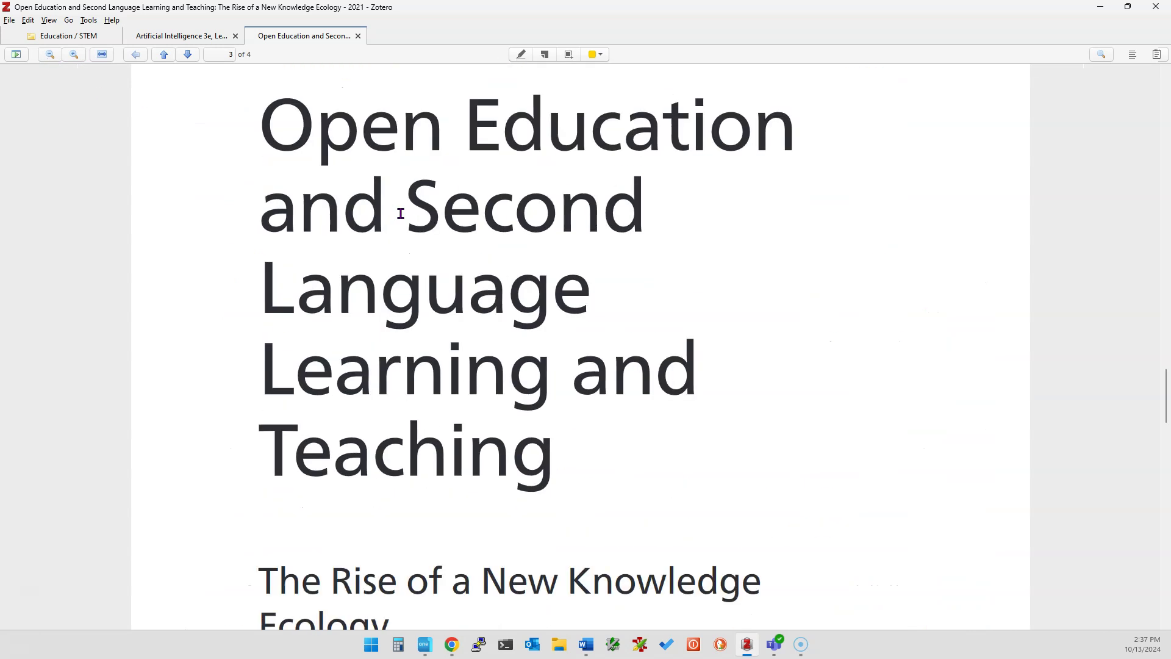
{"action": "left_click", "coordinate": [50, 54]}
{"action": "left_click", "coordinate": [50, 54]}
{"action": "scroll", "coordinate": [517, 282], "scroll_direction": "down", "scroll_amount": 6}
{"action": "scroll", "coordinate": [517, 282], "scroll_direction": "down", "scroll_amount": 9}
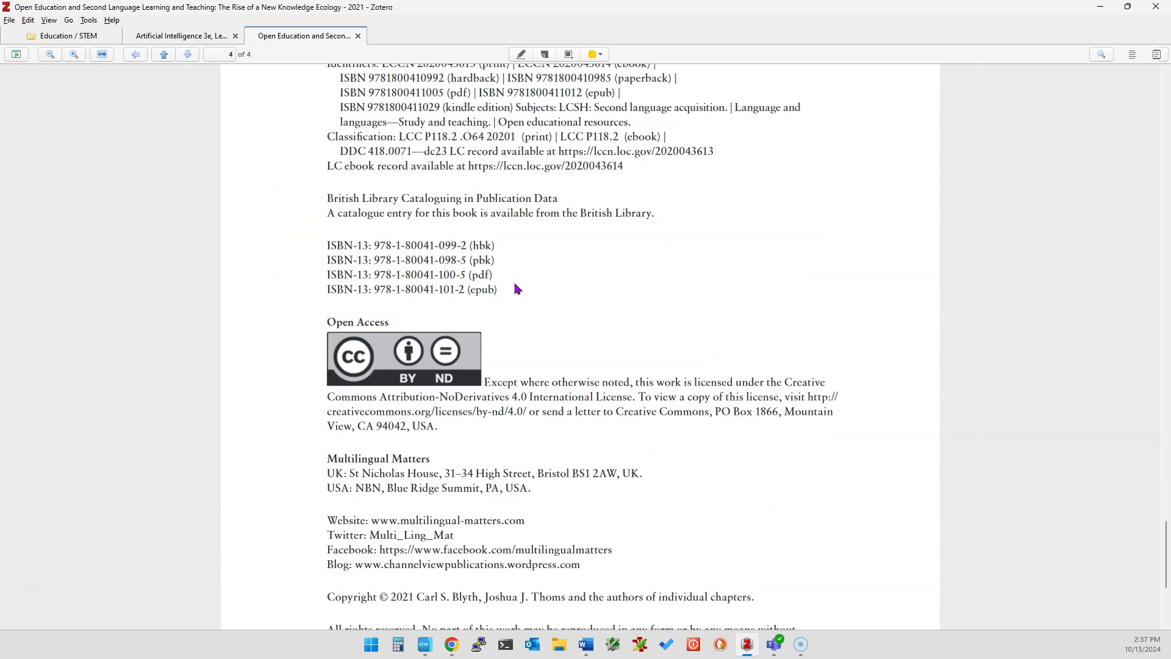
{"action": "scroll", "coordinate": [513, 295], "scroll_direction": "up", "scroll_amount": 15}
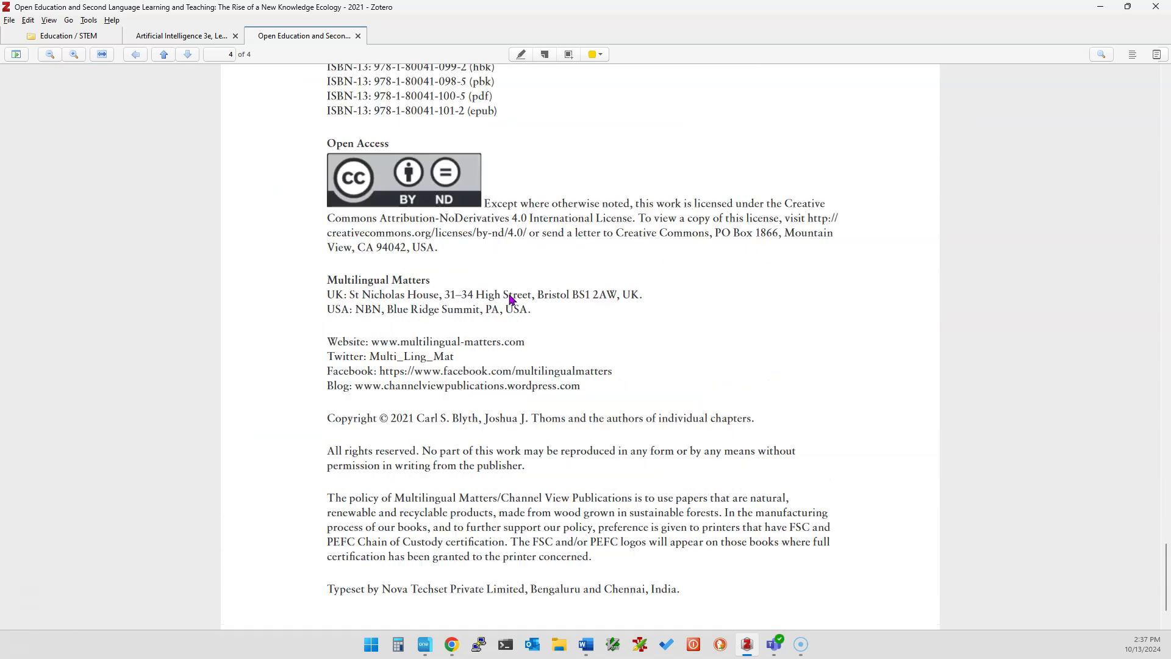
{"action": "scroll", "coordinate": [497, 304], "scroll_direction": "up", "scroll_amount": 12}
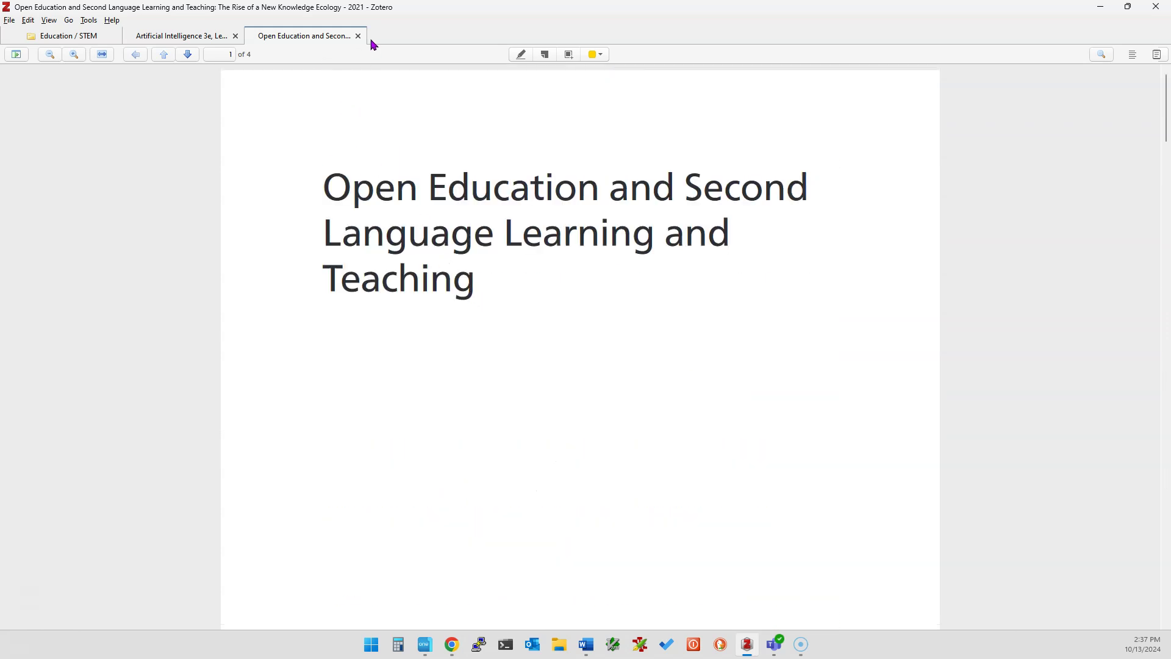
Highlight the title line "Open Education and Second" on page 1 in purple and attach the comment "Importnat" to it.
{"action": "left_click_drag", "start_coordinate": [327, 177], "coordinate": [802, 186]}
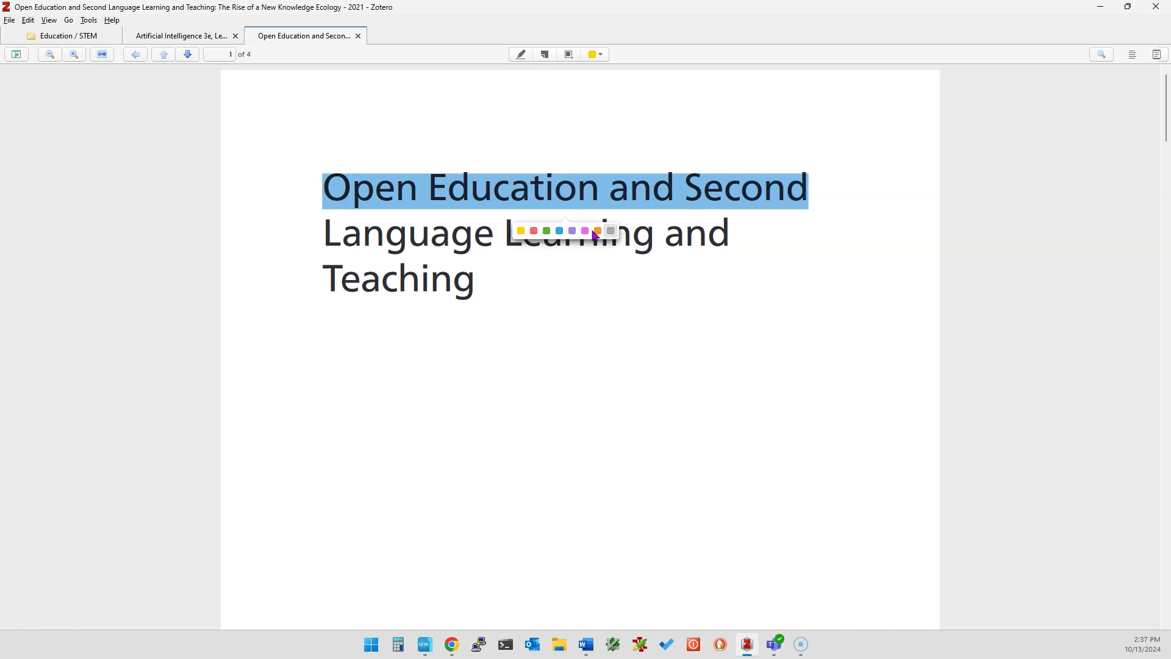
{"action": "left_click", "coordinate": [571, 233]}
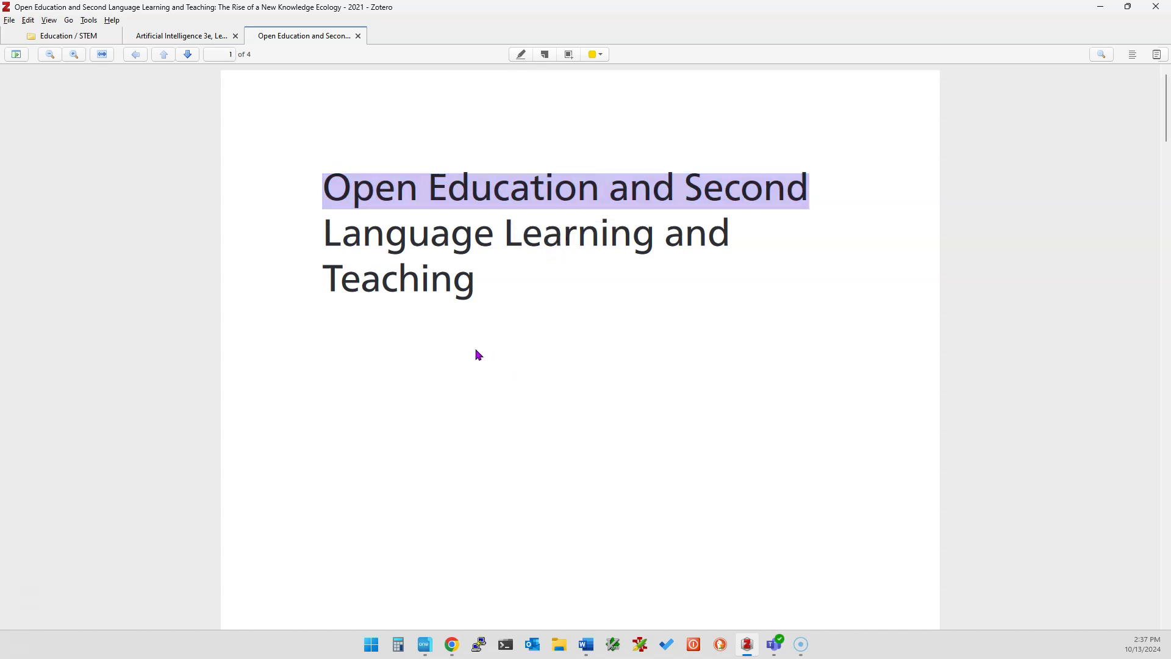
{"action": "left_click", "coordinate": [476, 209]}
{"action": "left_click", "coordinate": [482, 194]}
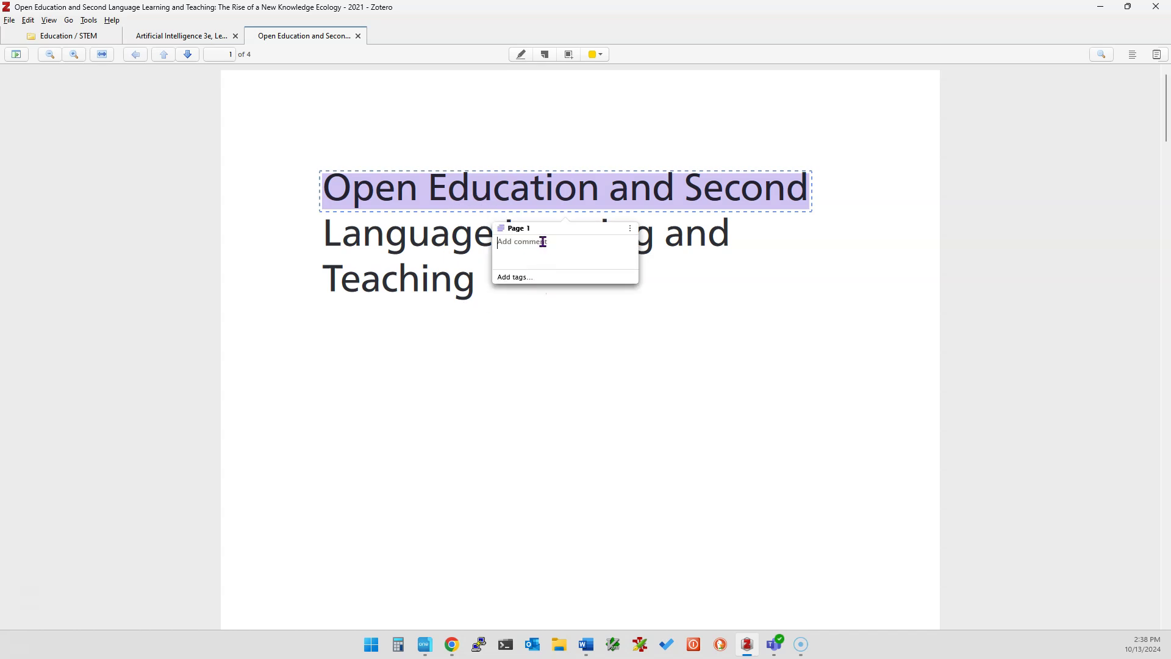
{"action": "type", "text": "Importnat"}
{"action": "left_click", "coordinate": [709, 249]}
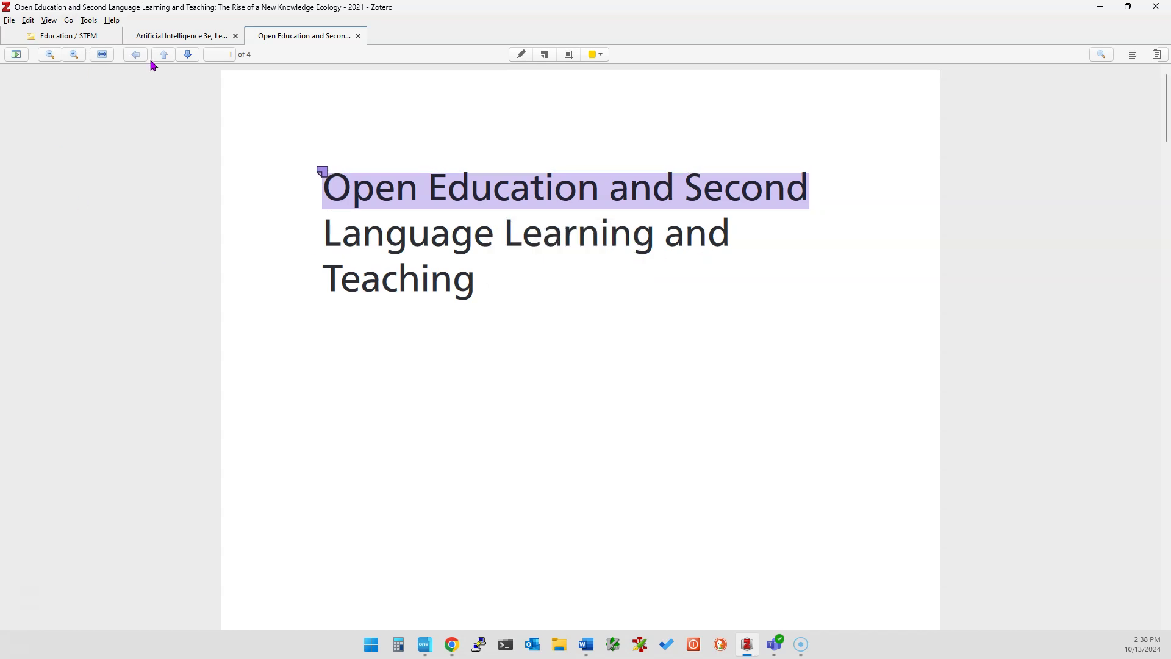
Close the PDF and add a note from annotations to the "Open Education and Second Language Learning and Teaching" item.
{"action": "left_click", "coordinate": [358, 36]}
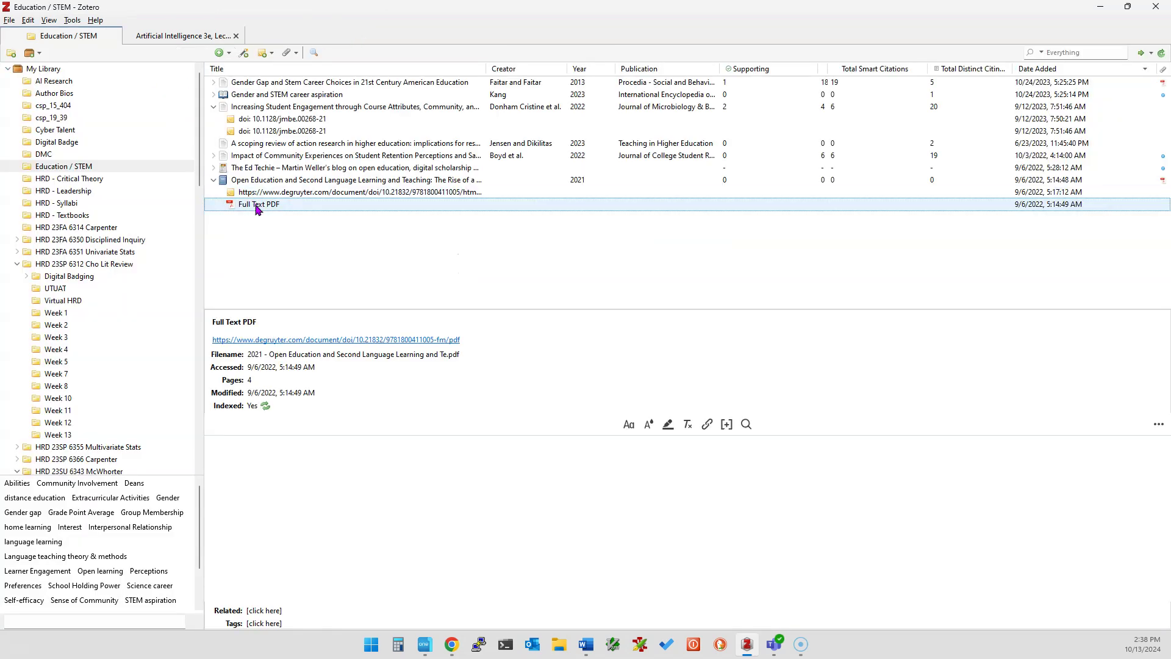
{"action": "left_click", "coordinate": [256, 180]}
{"action": "right_click", "coordinate": [260, 185]}
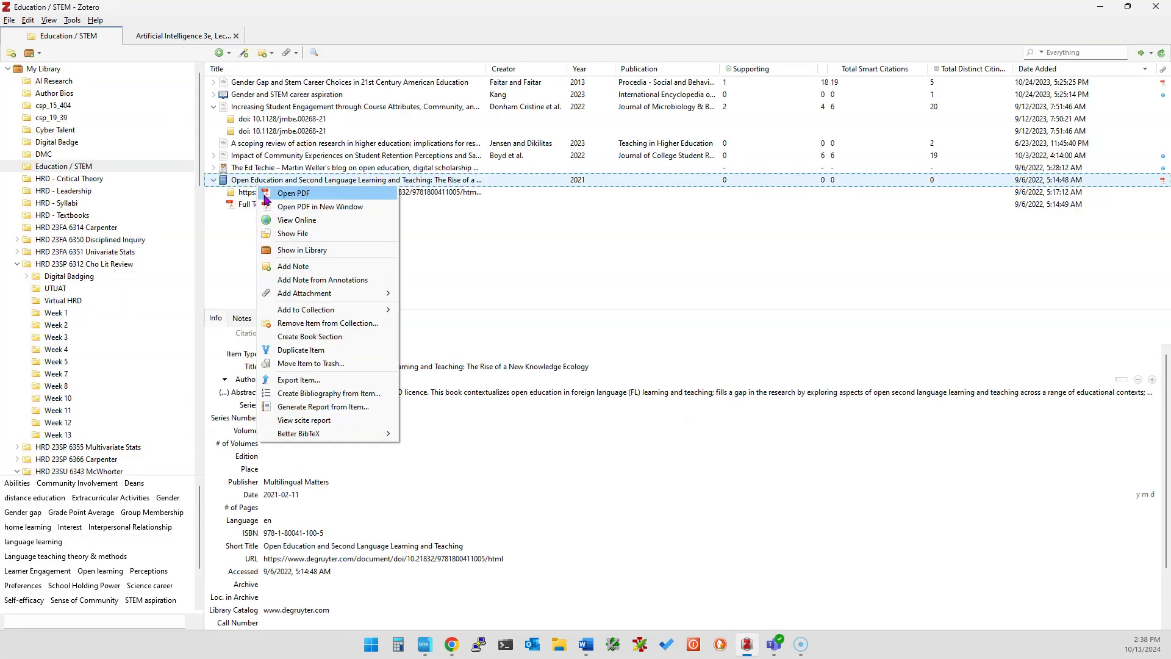
{"action": "left_click", "coordinate": [329, 283]}
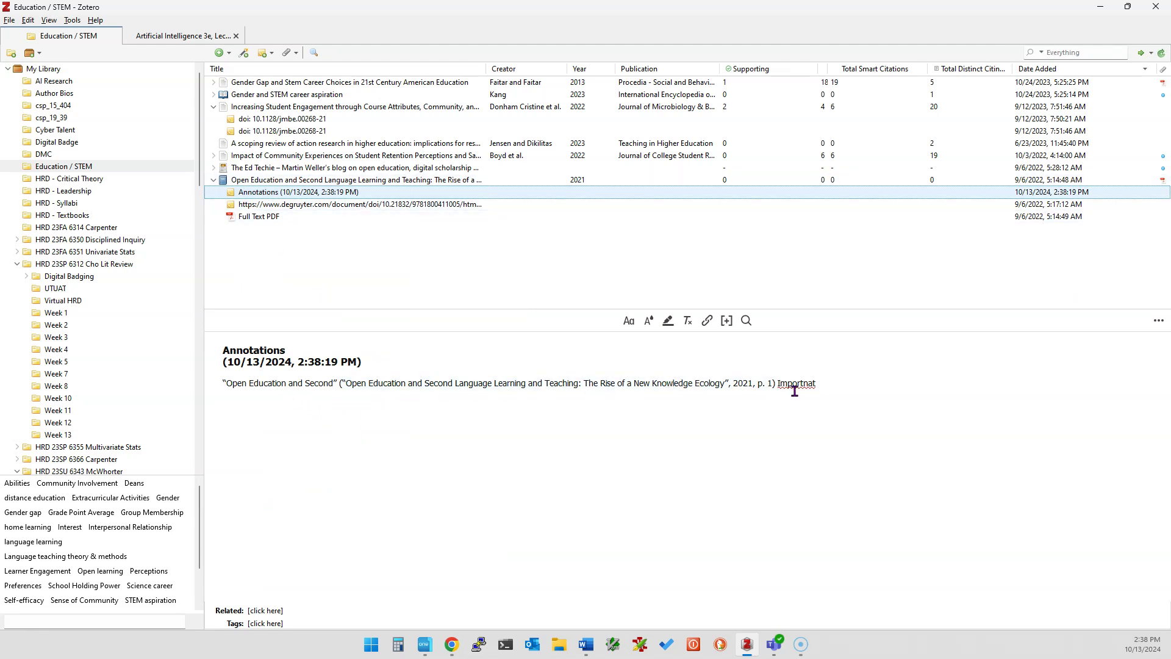
Show the source item from the citation in the annotations note and look through its bibliographic details.
{"action": "left_click", "coordinate": [635, 388]}
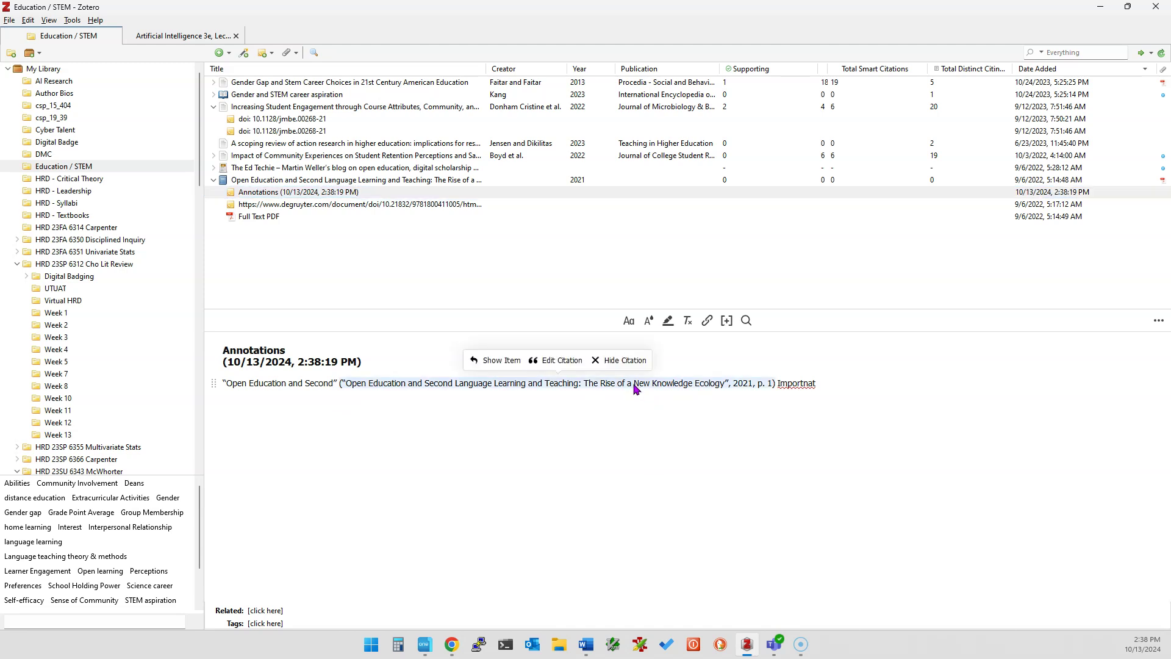
{"action": "left_click", "coordinate": [497, 361]}
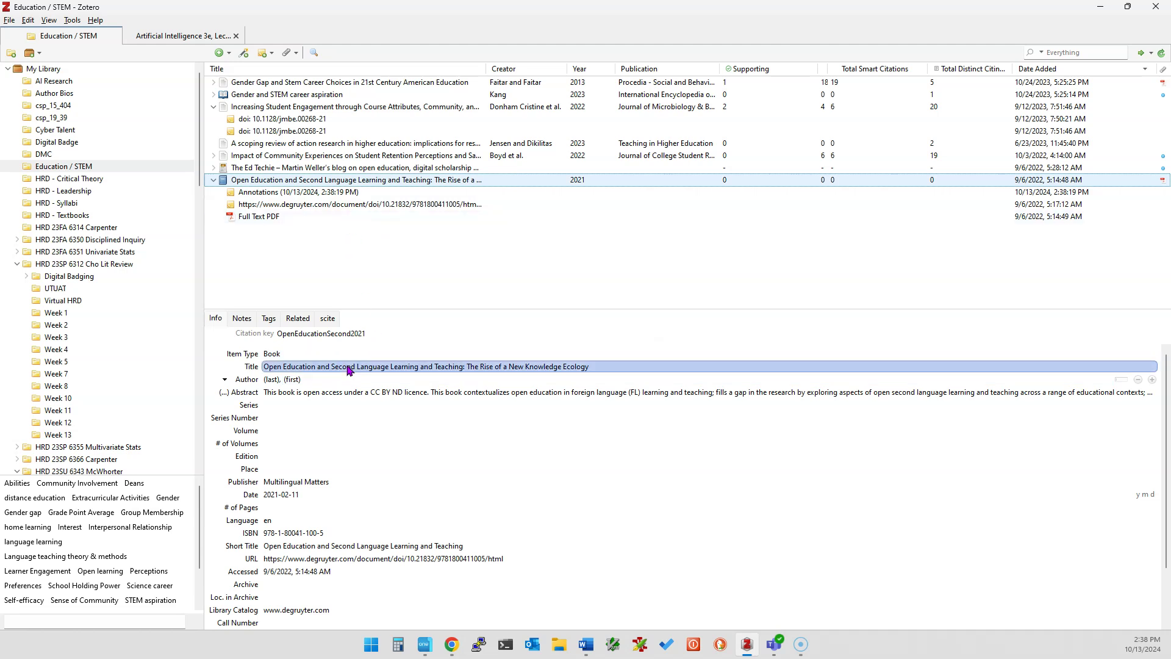
{"action": "scroll", "coordinate": [308, 451], "scroll_direction": "down", "scroll_amount": 2}
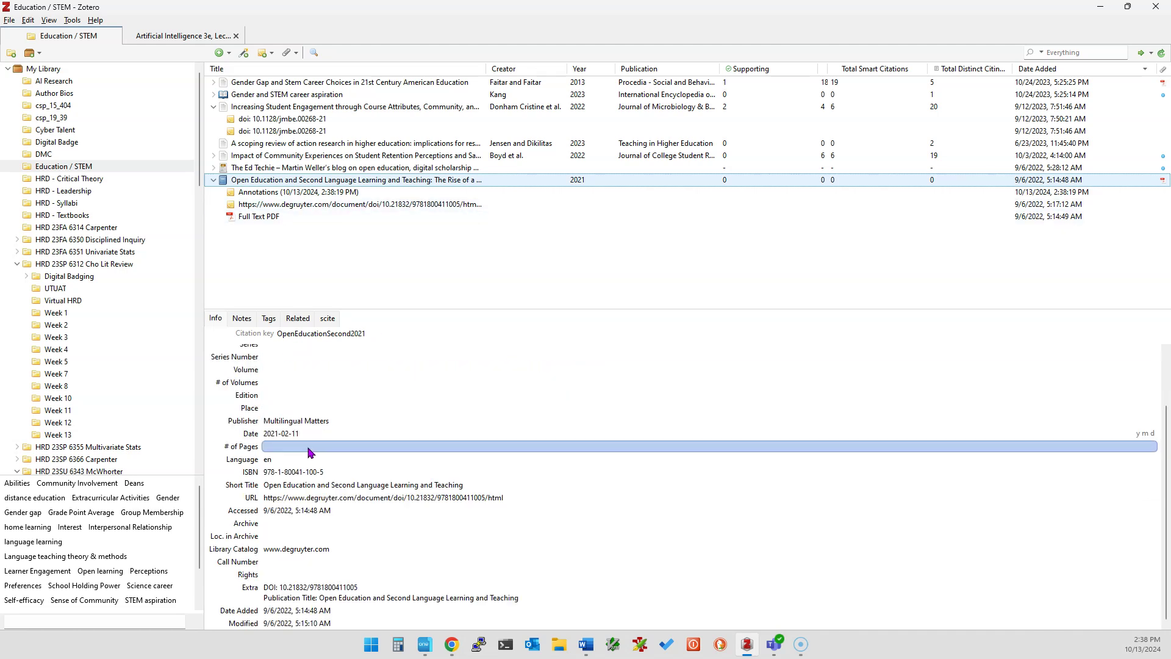
{"action": "scroll", "coordinate": [310, 458], "scroll_direction": "up", "scroll_amount": 2}
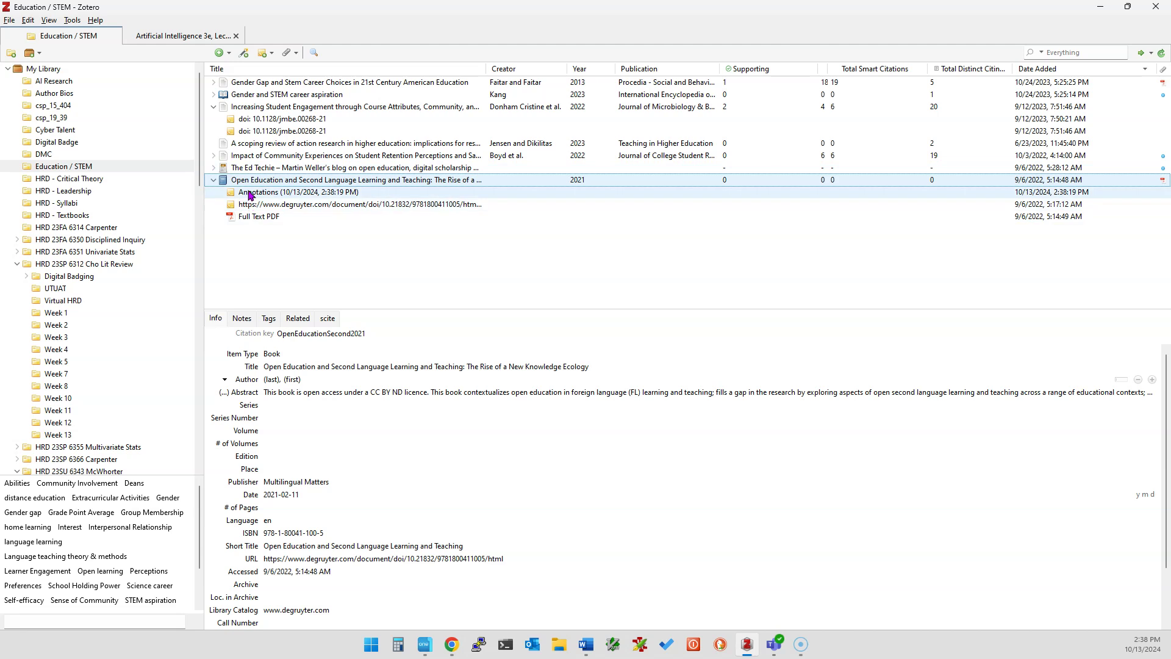
Show the Full Text PDF's file on disk, inspect the parent storage folder and its CU5QD7GN subfolder, and close the file window.
{"action": "left_click", "coordinate": [261, 219]}
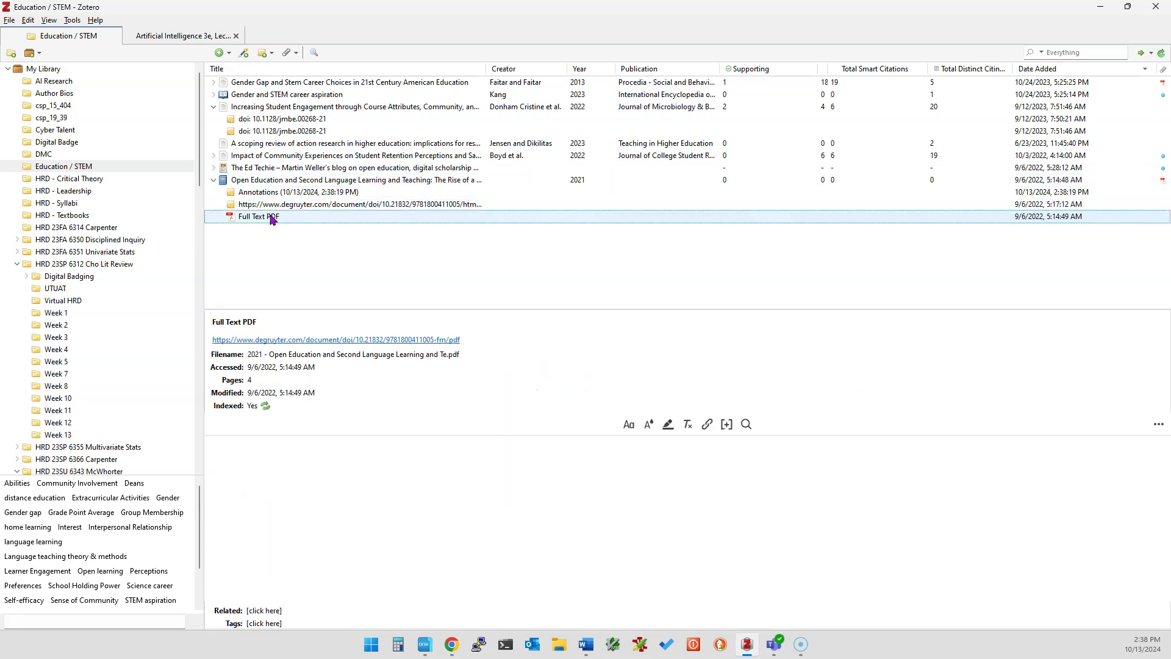
{"action": "right_click", "coordinate": [272, 219]}
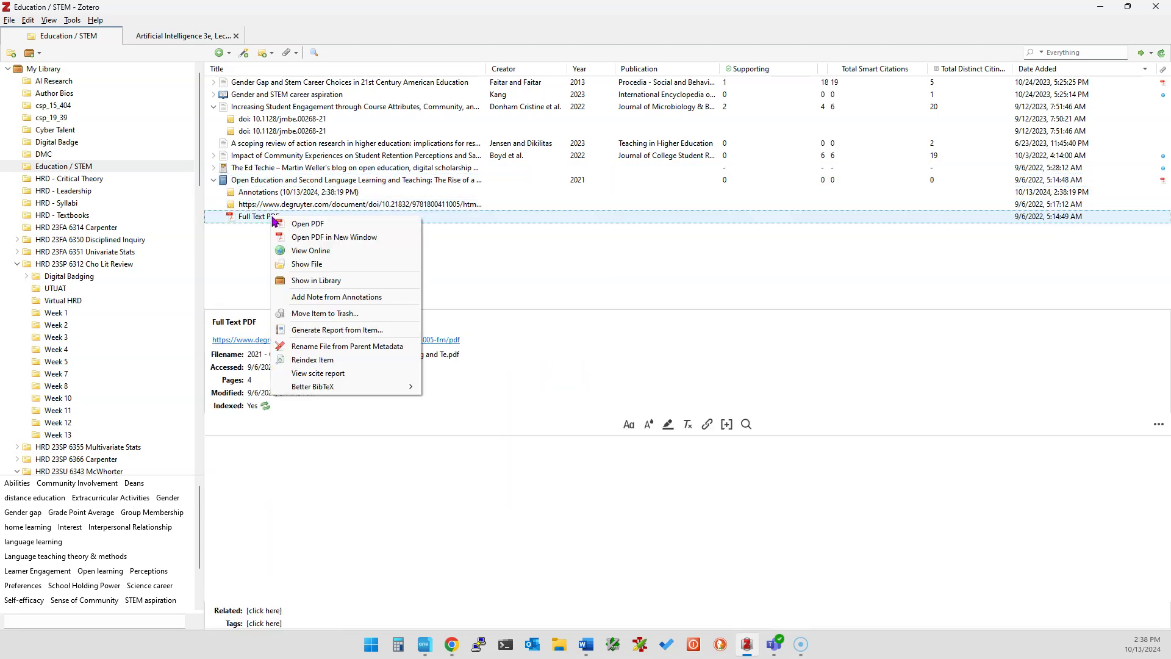
{"action": "left_click", "coordinate": [307, 264]}
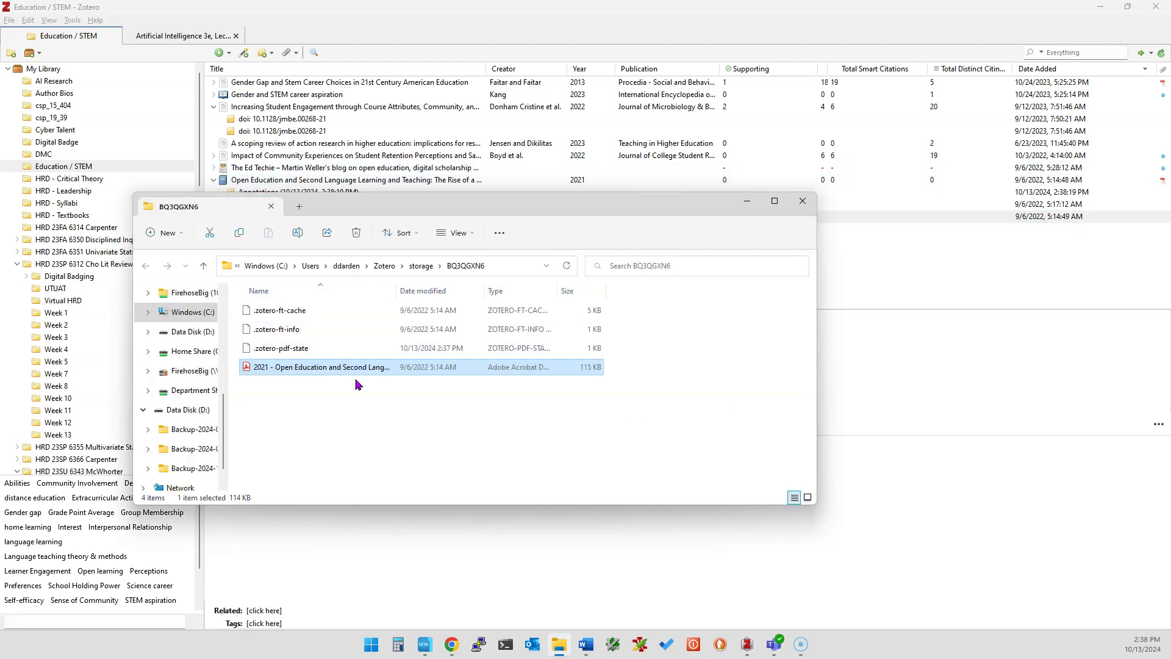
{"action": "left_click", "coordinate": [421, 266]}
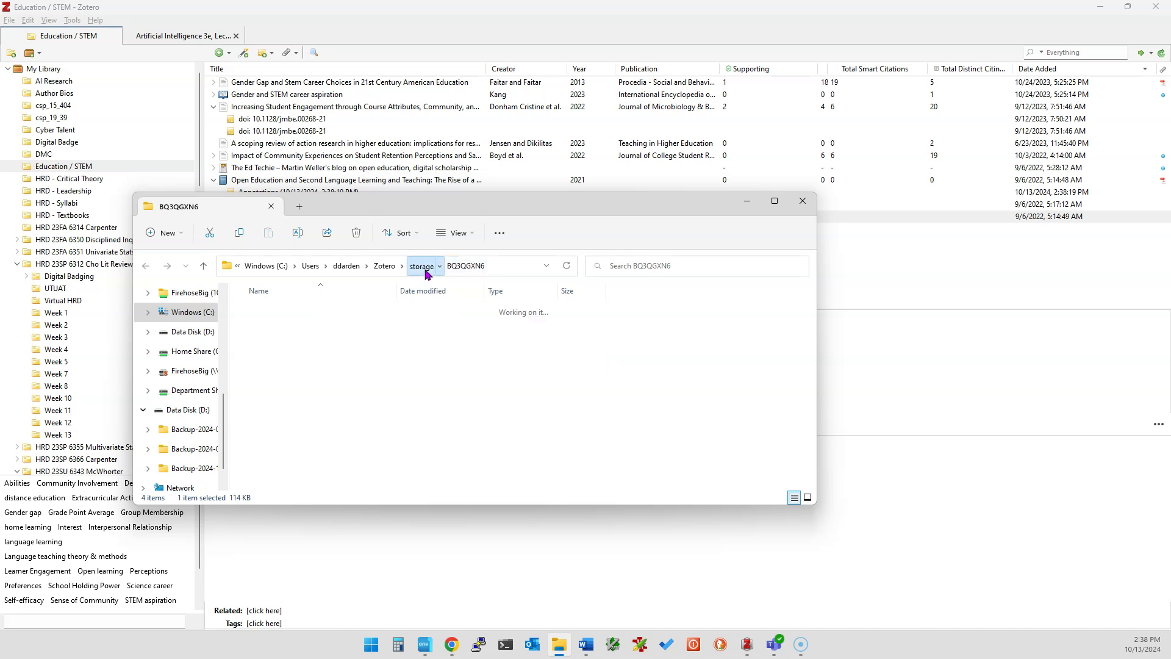
{"action": "scroll", "coordinate": [316, 322], "scroll_direction": "down", "scroll_amount": 15}
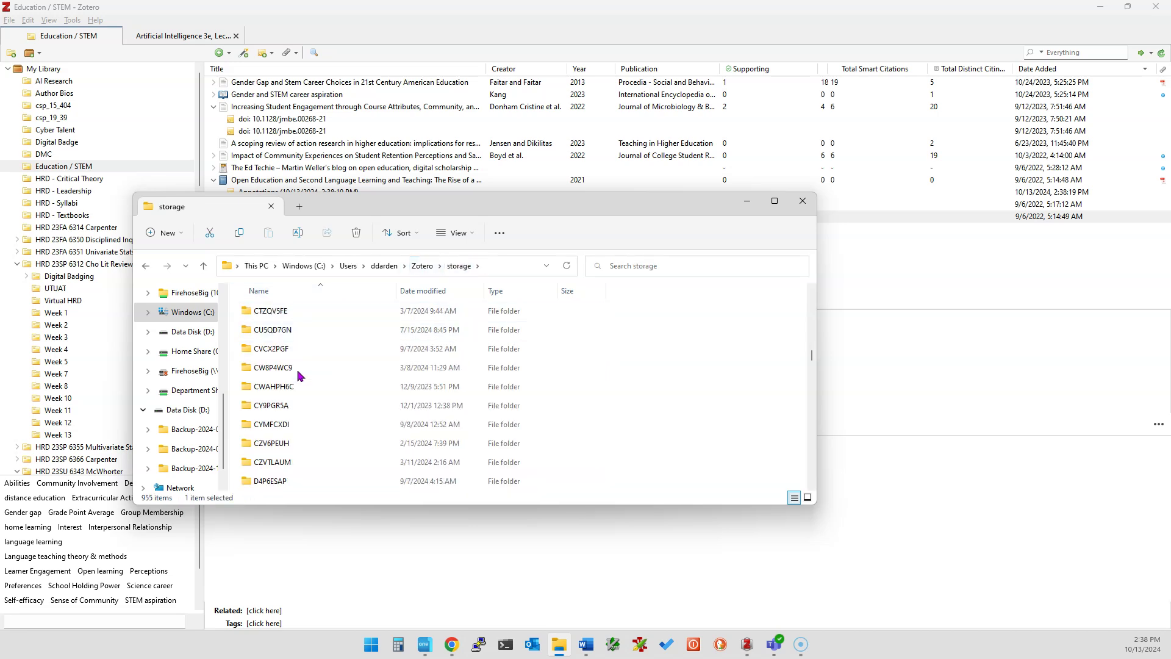
{"action": "double_click", "coordinate": [305, 331]}
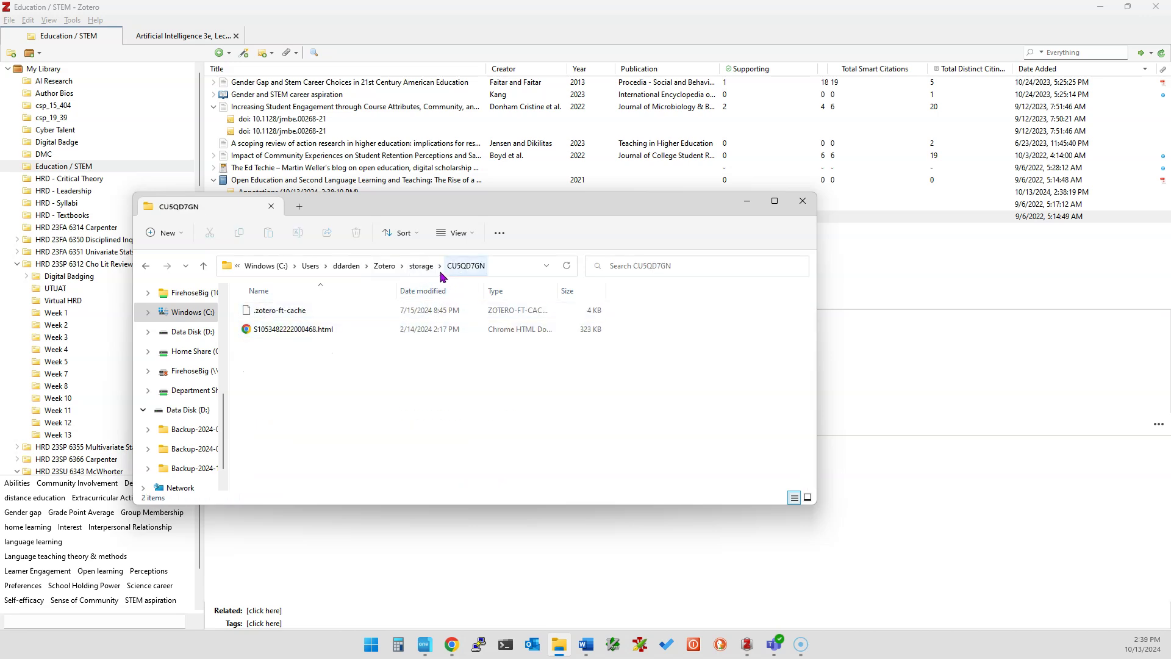
{"action": "left_click", "coordinate": [803, 202]}
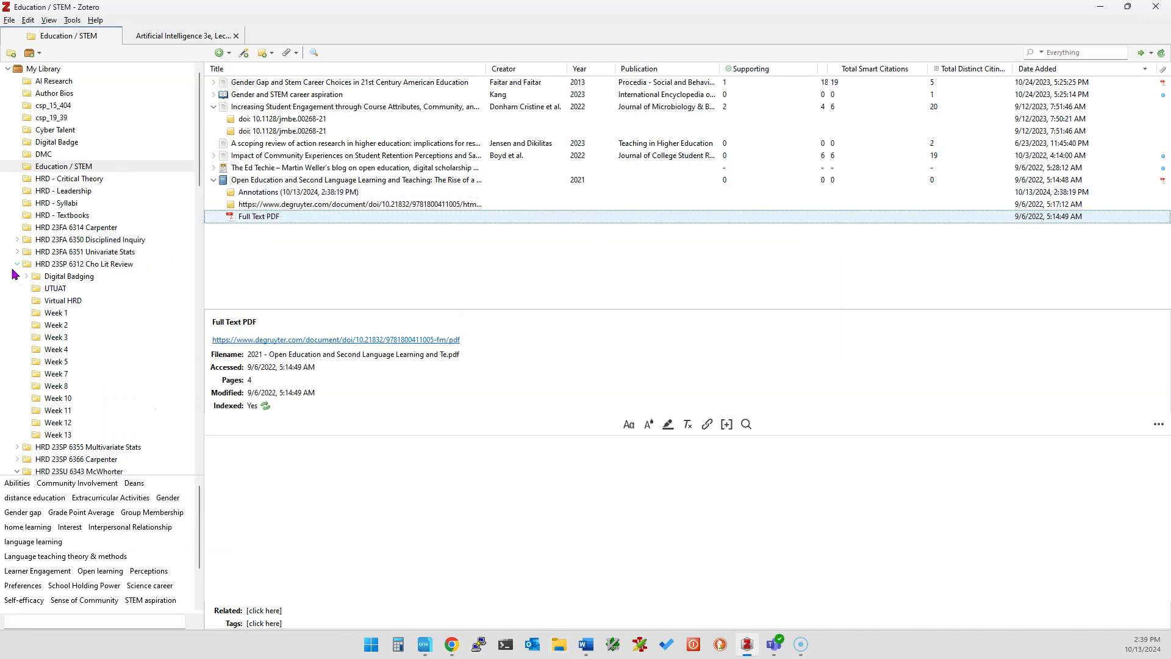
Open the Week 1 collection and expand "The Ten Research Questions" to show its note and PDF.
{"action": "left_click", "coordinate": [55, 314]}
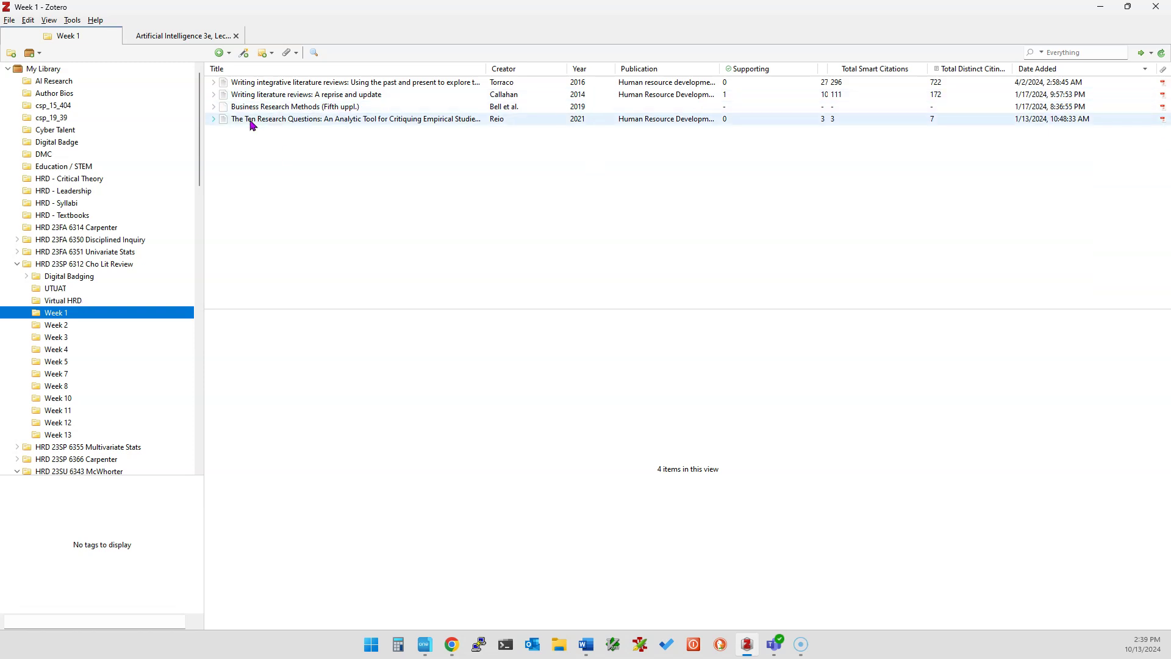
{"action": "left_click", "coordinate": [212, 119]}
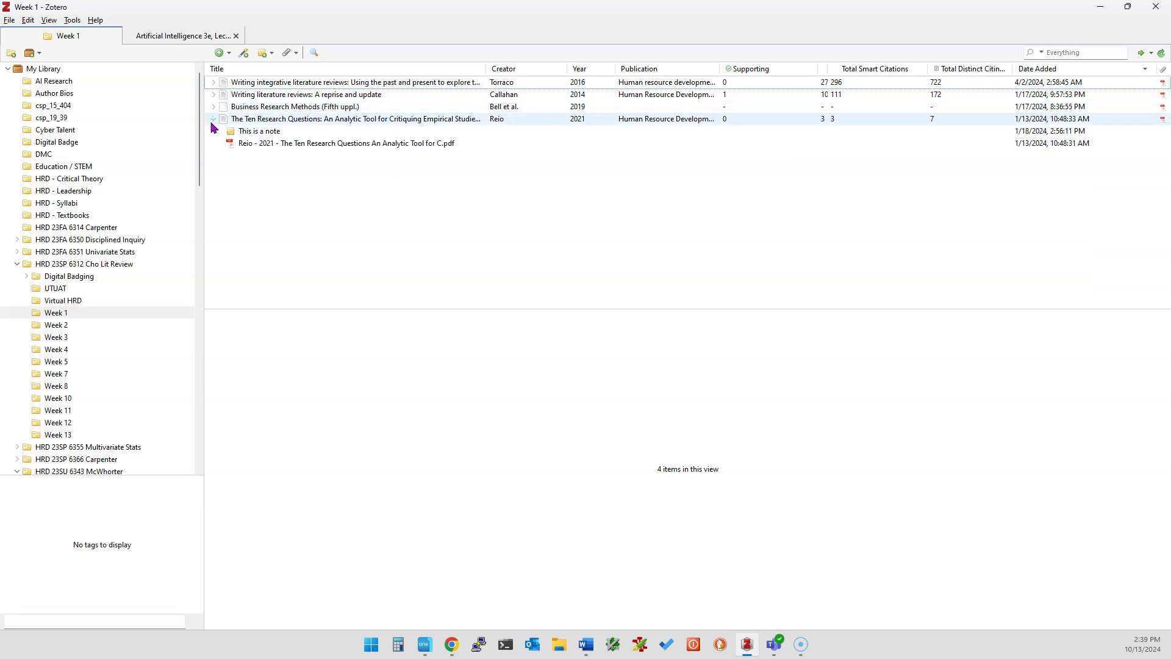
Go back to the Artificial Intelligence 3e lecture slides briefly and close that PDF.
{"action": "left_click", "coordinate": [174, 40]}
{"action": "scroll", "coordinate": [261, 165], "scroll_direction": "down", "scroll_amount": 3}
{"action": "scroll", "coordinate": [261, 165], "scroll_direction": "up", "scroll_amount": 3}
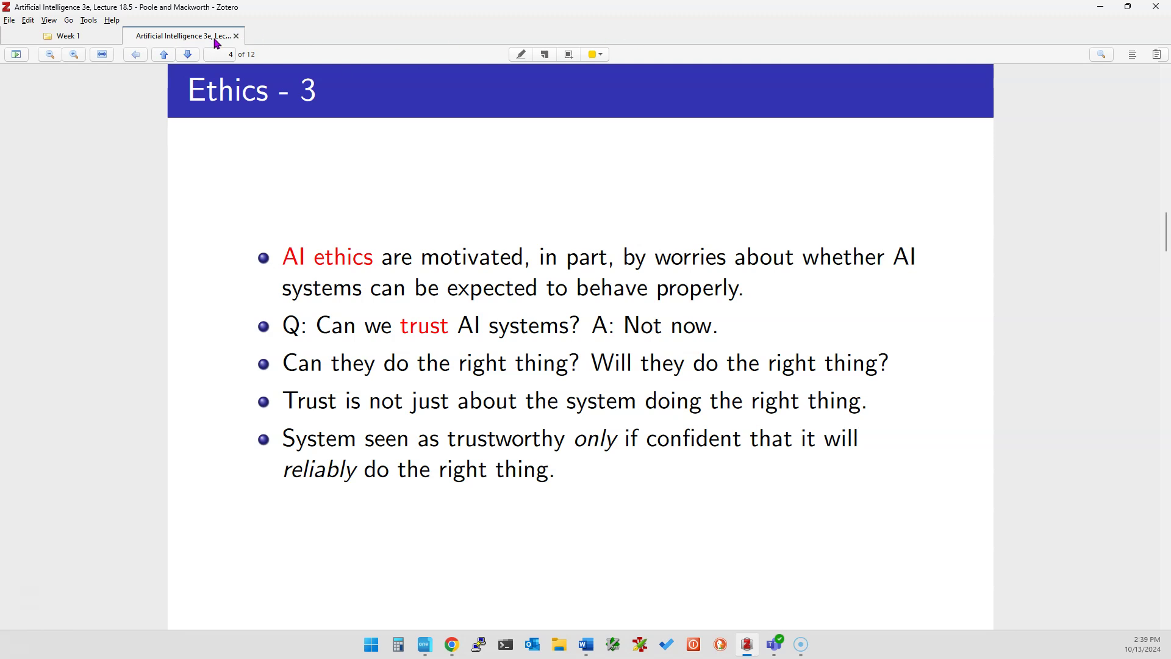
{"action": "left_click", "coordinate": [236, 36]}
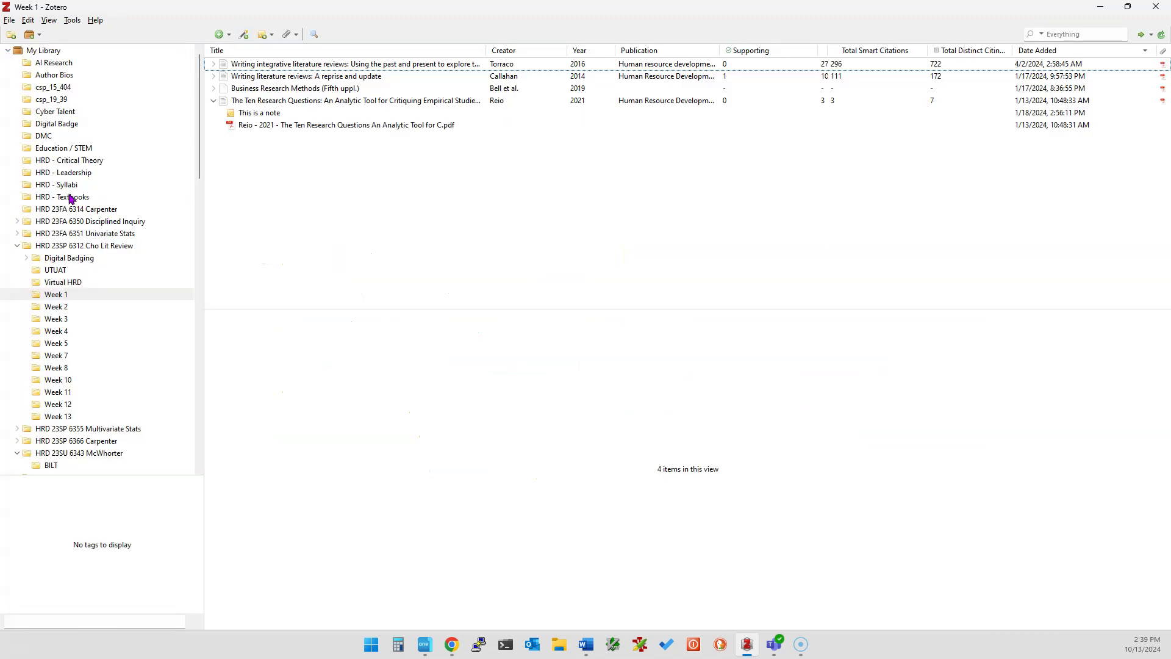
View the Digital Badge collection and look through the full item list of the Cyber Talent collection.
{"action": "left_click", "coordinate": [48, 128]}
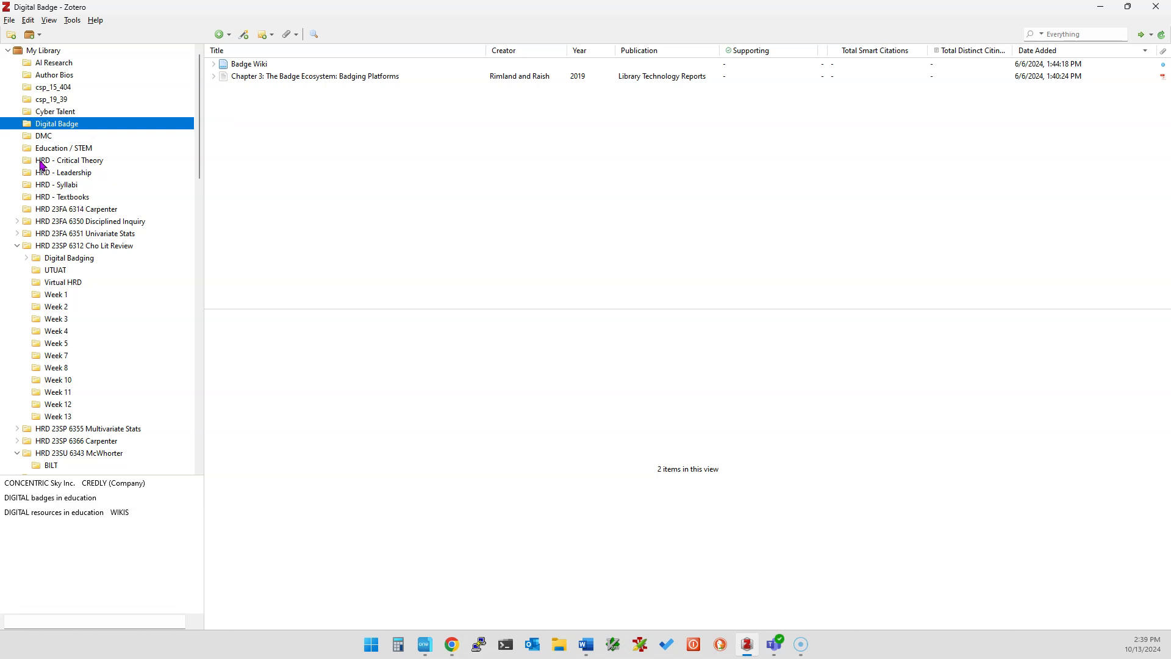
{"action": "left_click", "coordinate": [32, 116]}
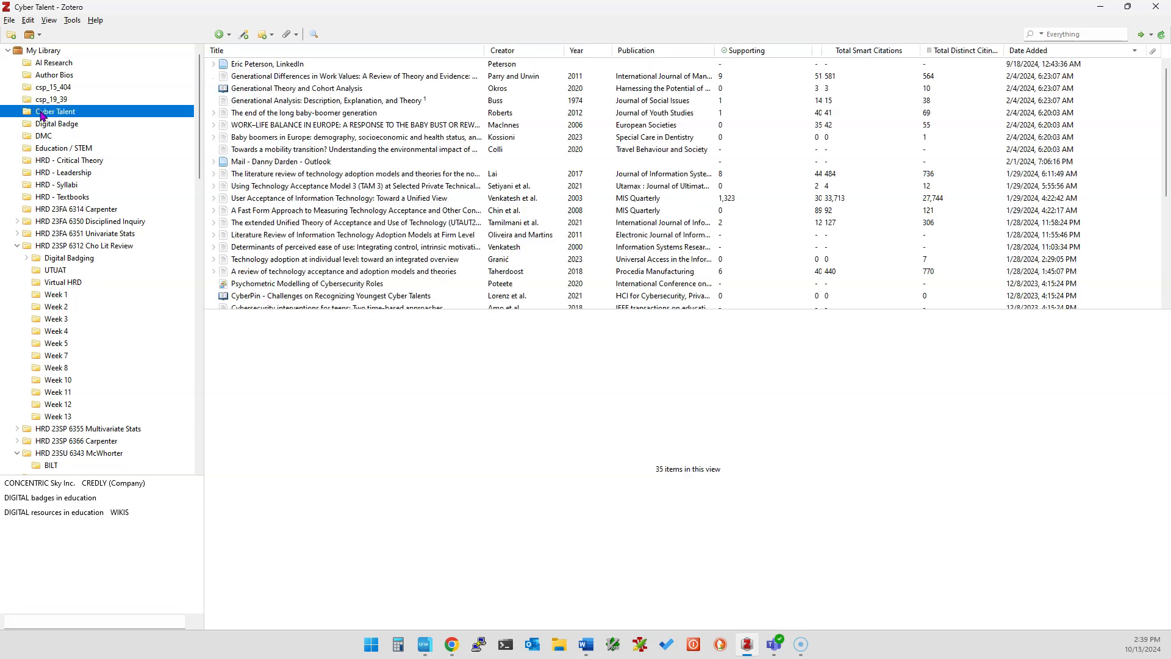
{"action": "scroll", "coordinate": [330, 158], "scroll_direction": "down", "scroll_amount": 5}
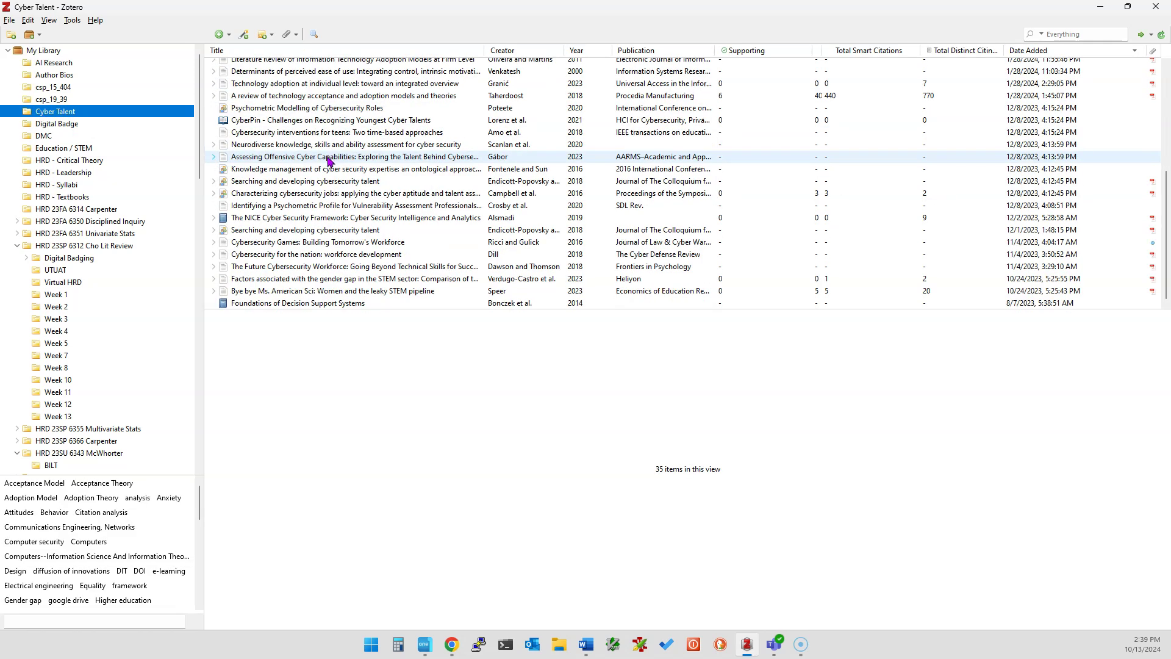
{"action": "scroll", "coordinate": [328, 160], "scroll_direction": "up", "scroll_amount": 5}
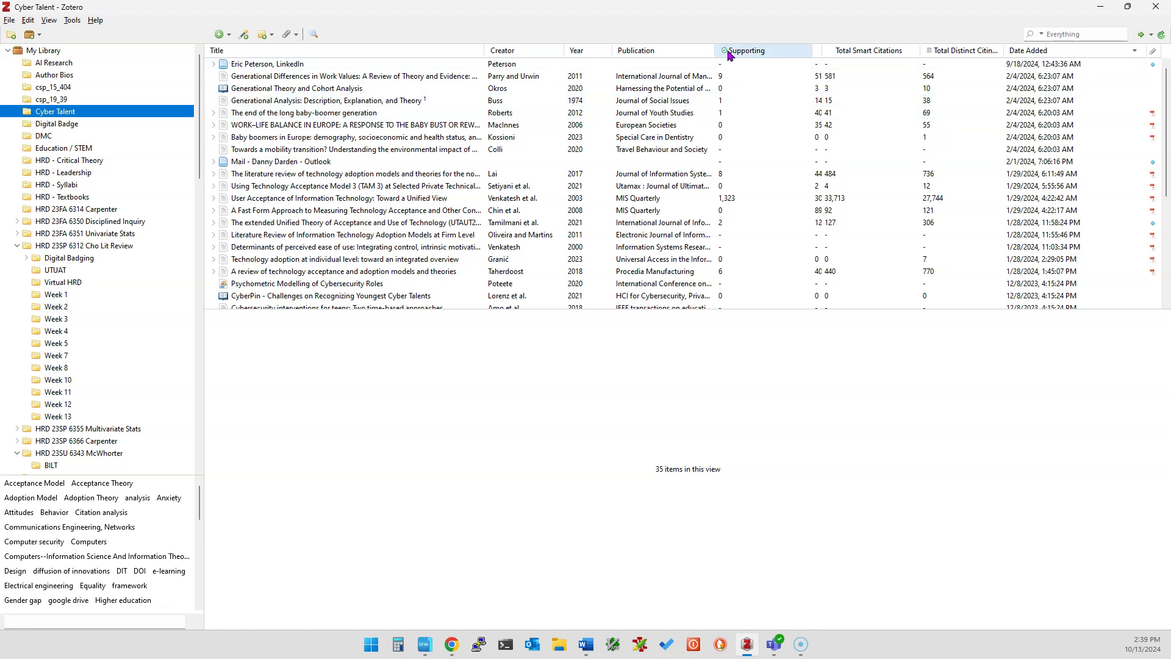
Narrow the Supporting and Total Smart Citations columns of the Cyber Talent list, widen the Publication column, and look over the items.
{"action": "left_click_drag", "start_coordinate": [715, 51], "coordinate": [718, 51]}
{"action": "left_click_drag", "start_coordinate": [795, 49], "coordinate": [775, 51]}
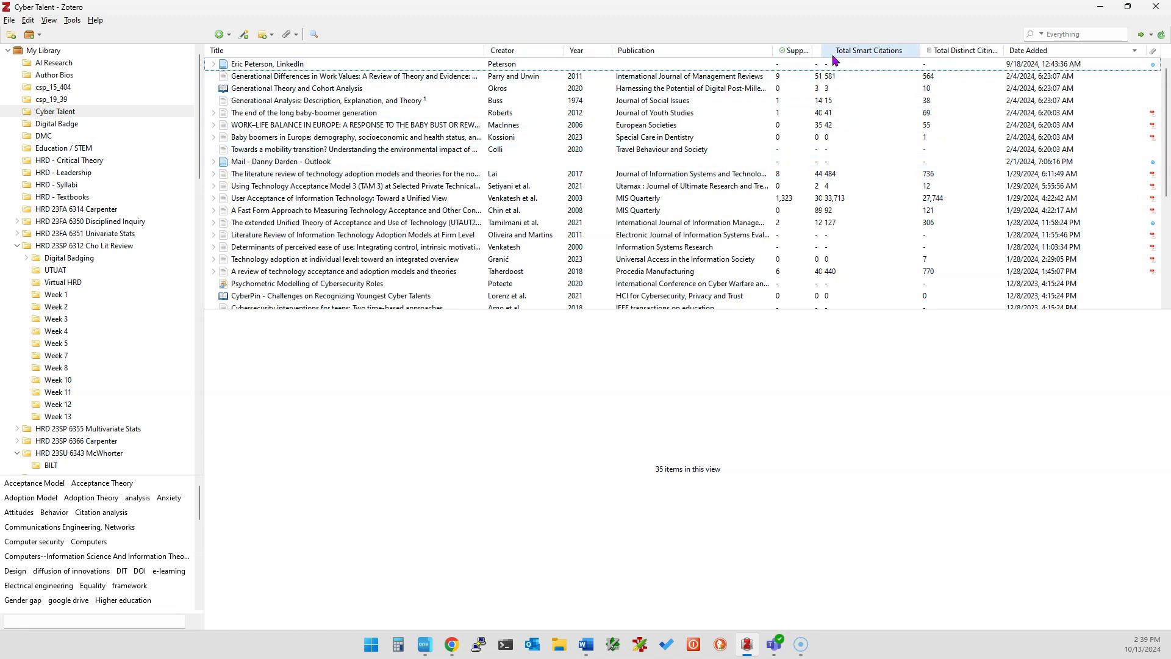
{"action": "mouse_move", "coordinate": [823, 50]}
{"action": "left_mouse_down"}
{"action": "mouse_move", "coordinate": [862, 50]}
{"action": "mouse_move", "coordinate": [843, 50]}
{"action": "left_mouse_up"}
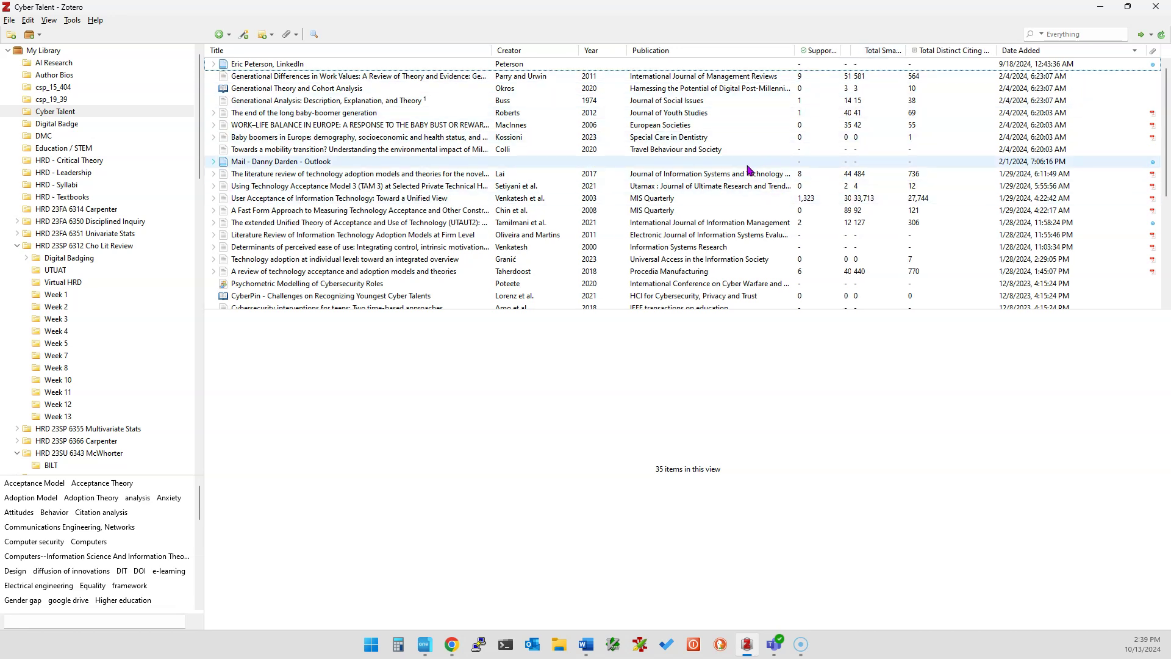
{"action": "scroll", "coordinate": [754, 222], "scroll_direction": "down", "scroll_amount": 5}
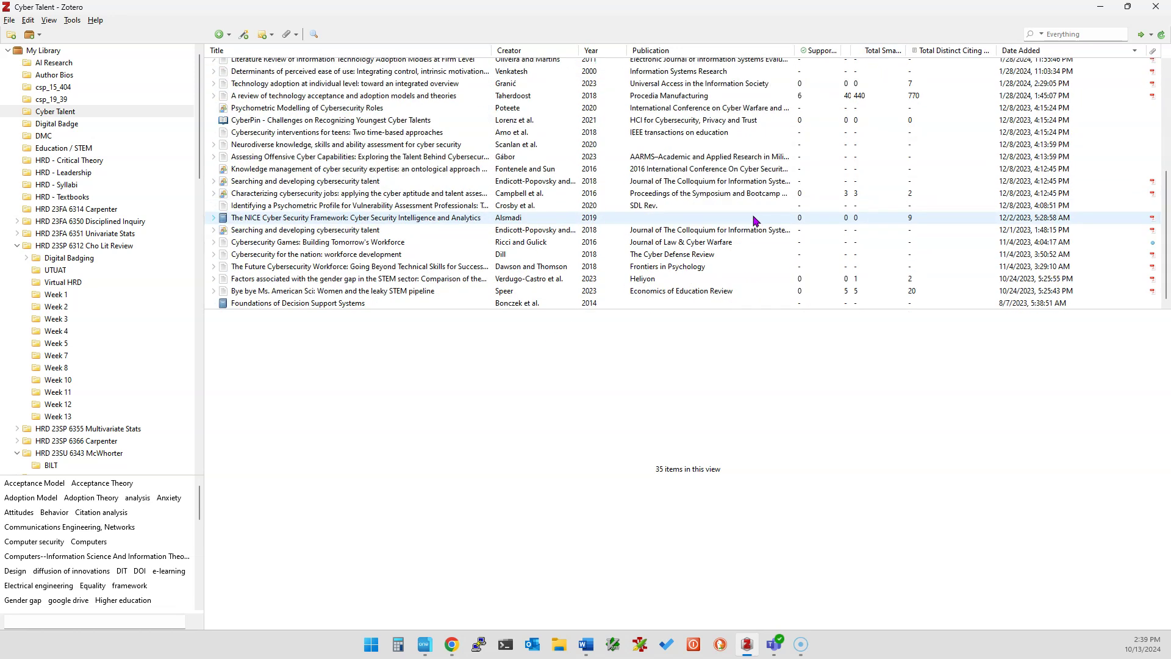
{"action": "scroll", "coordinate": [754, 221], "scroll_direction": "up", "scroll_amount": 5}
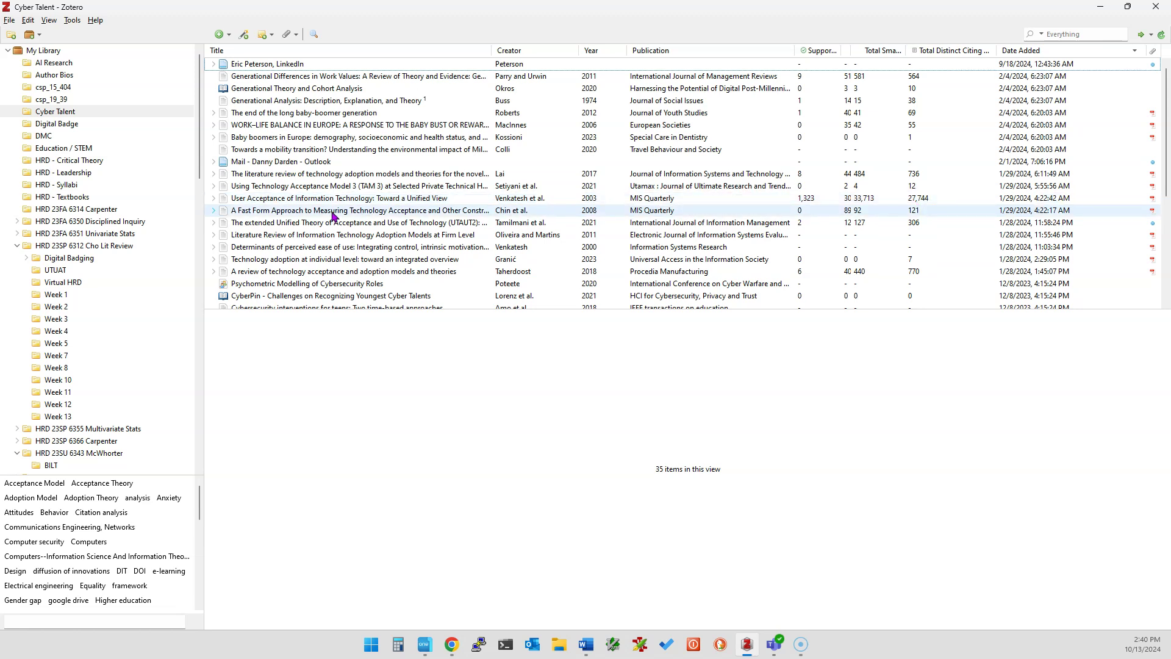
Open the JSTOR Full Text PDF of "User Acceptance of Information Technology: Toward a Unified View", skim its first pages, and return to the library.
{"action": "left_click", "coordinate": [213, 199]}
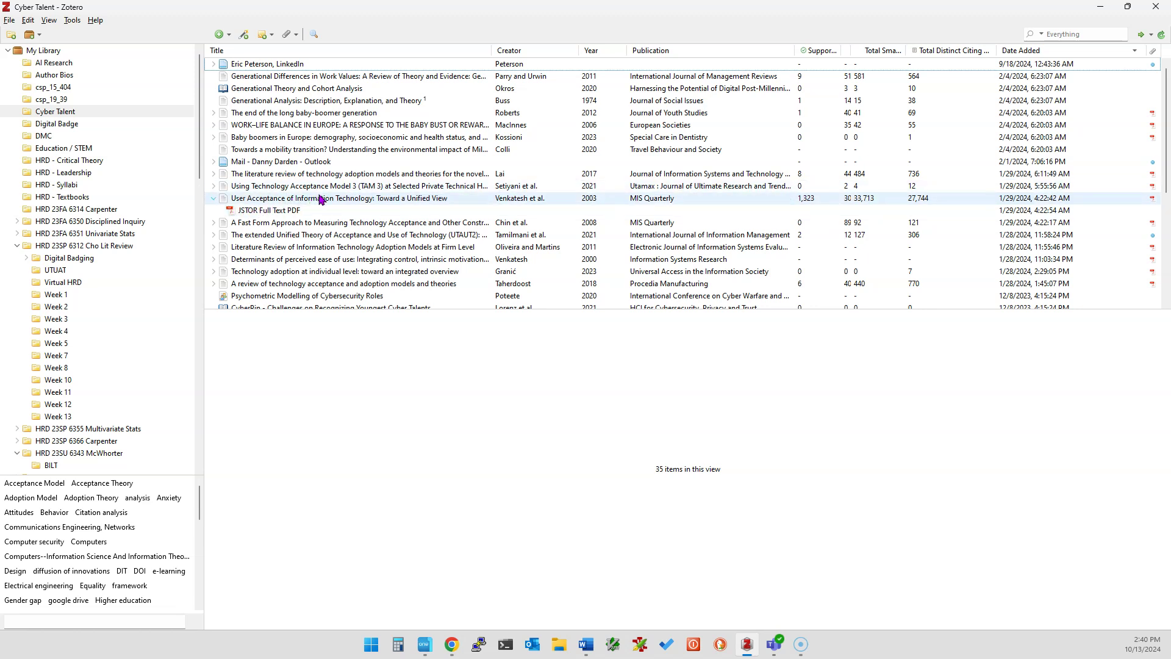
{"action": "double_click", "coordinate": [258, 210]}
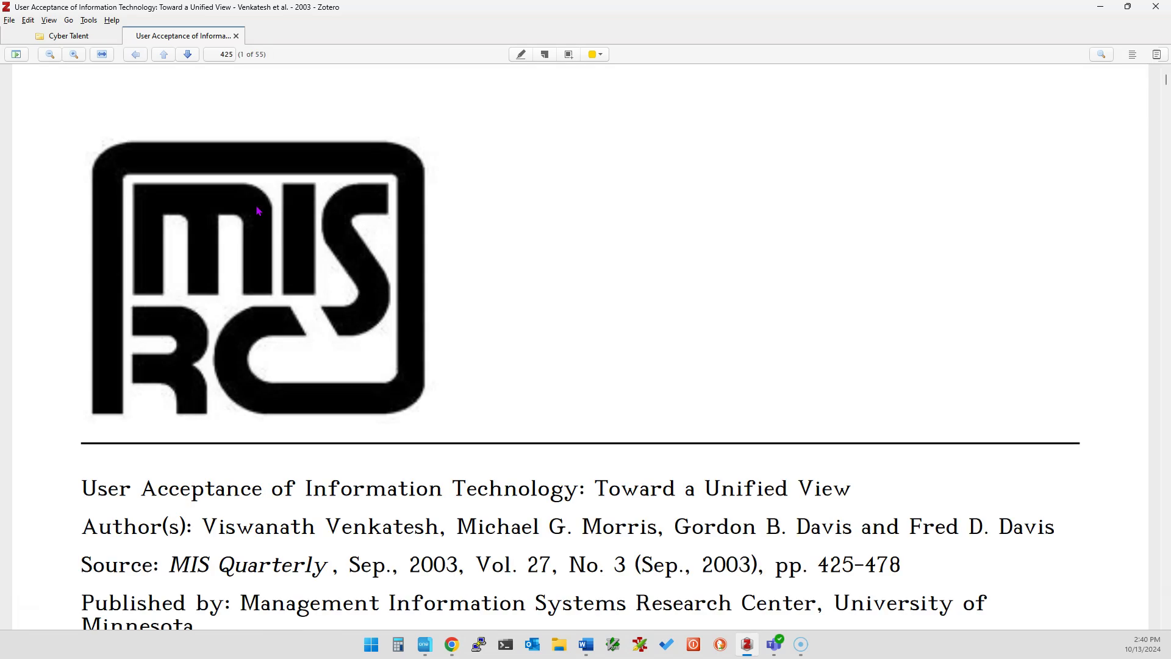
{"action": "scroll", "coordinate": [449, 259], "scroll_direction": "down", "scroll_amount": 20}
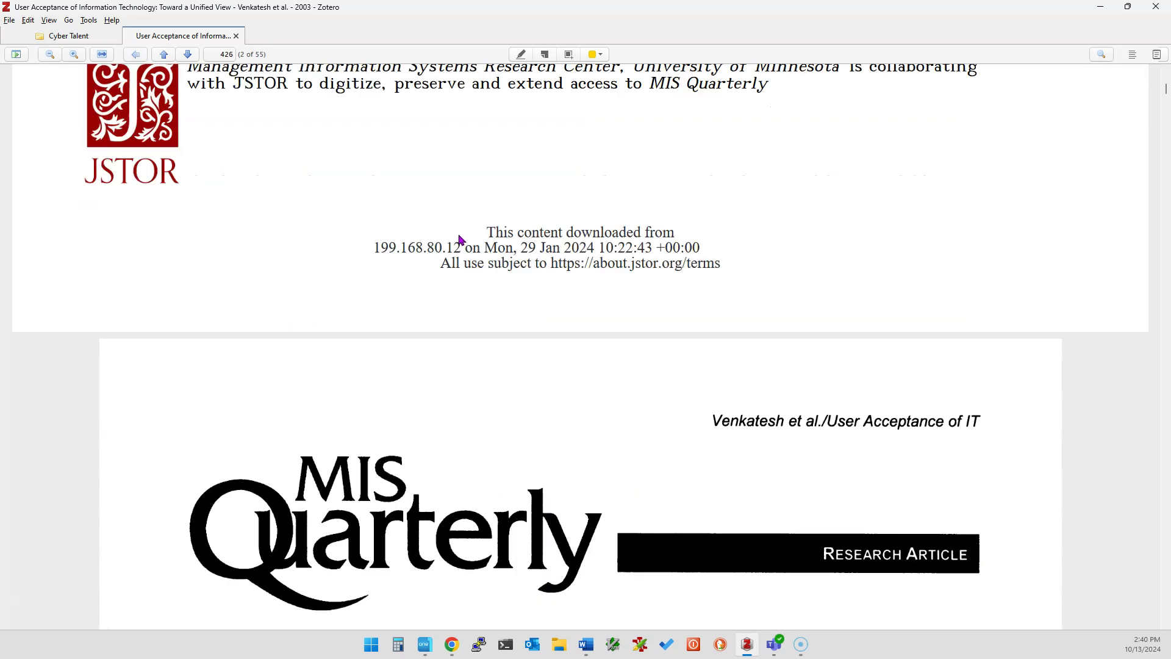
{"action": "scroll", "coordinate": [462, 237], "scroll_direction": "down", "scroll_amount": 20}
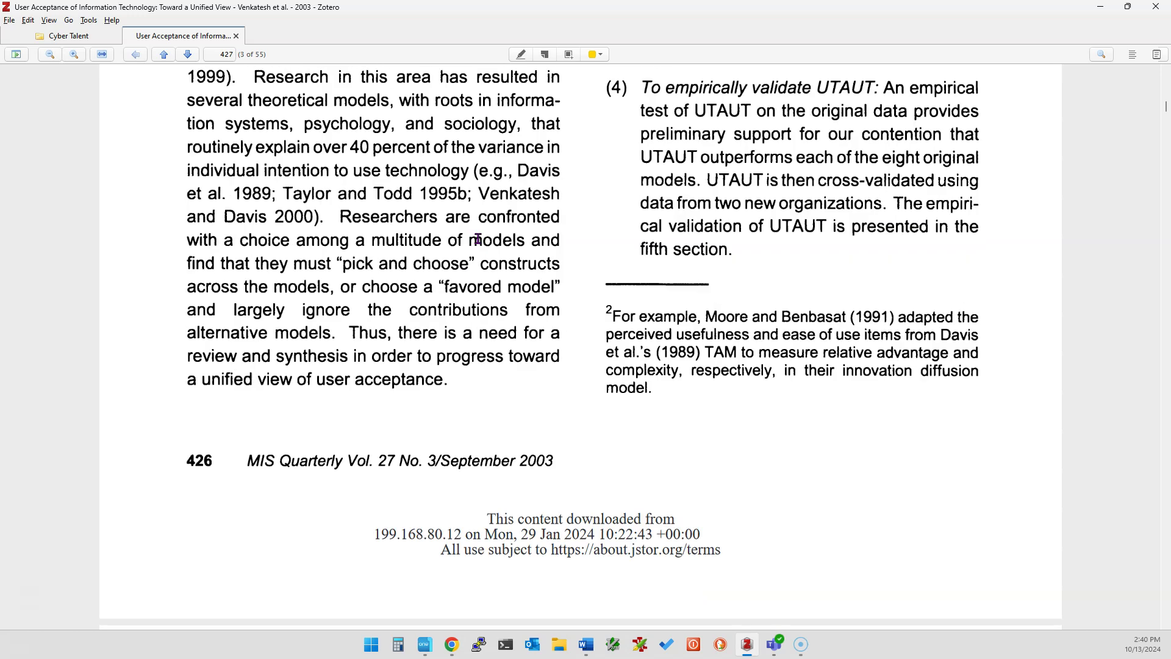
{"action": "scroll", "coordinate": [491, 237], "scroll_direction": "down", "scroll_amount": 12}
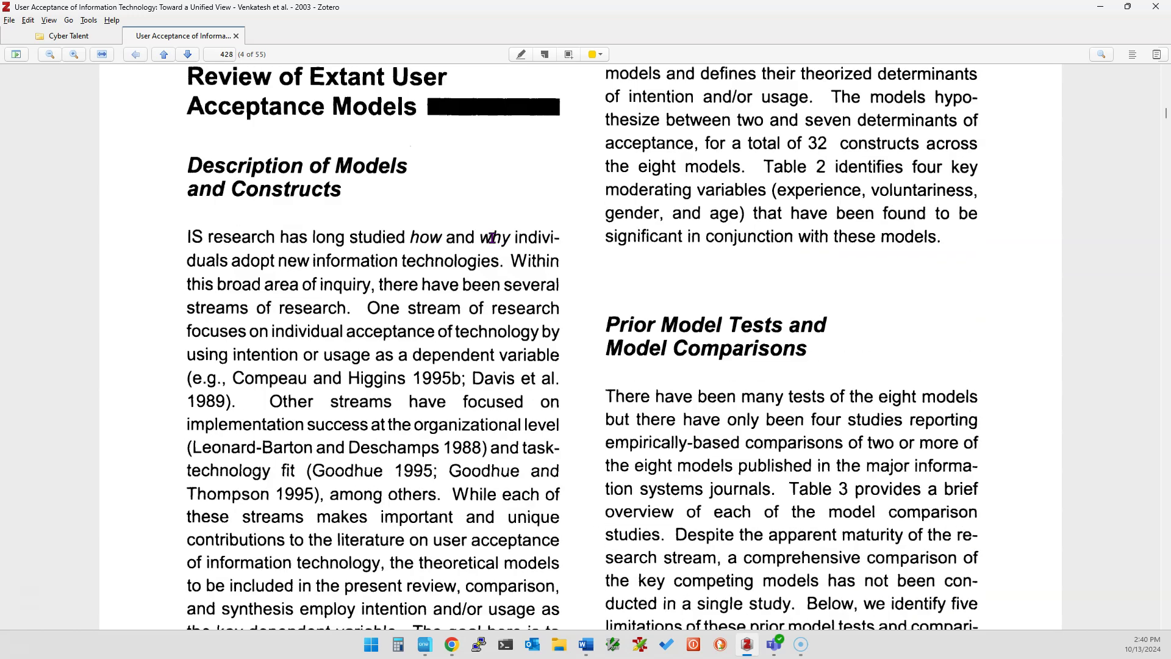
{"action": "left_click", "coordinate": [98, 36]}
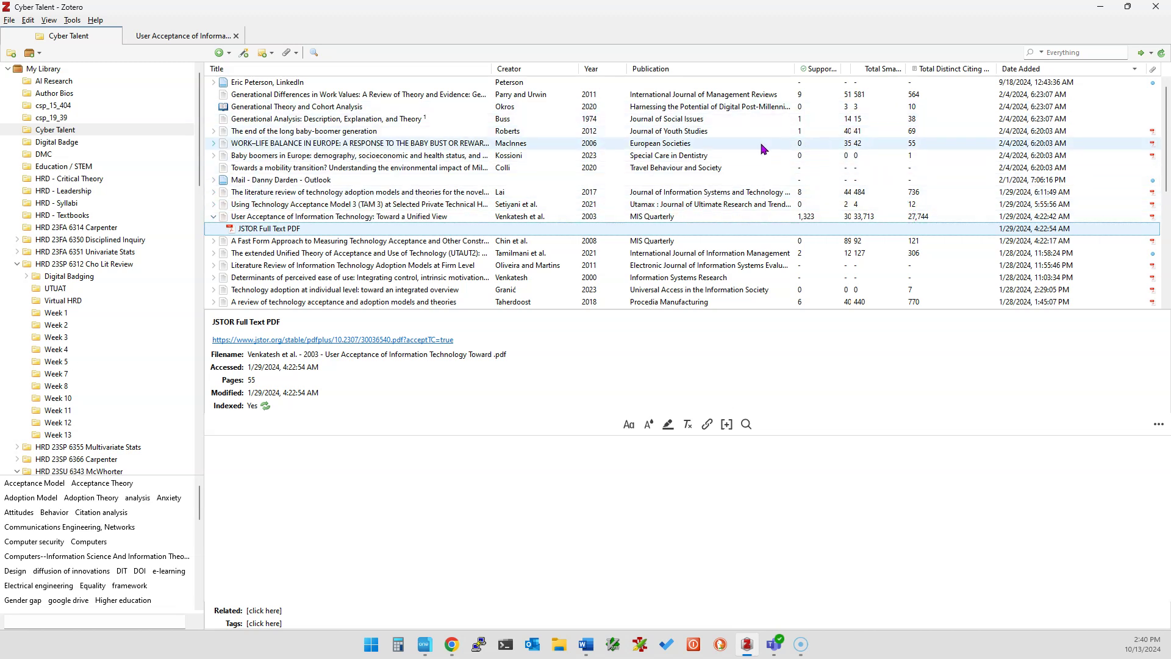
Widen the Supporting column slightly in the Cyber Talent list and look over the items.
{"action": "scroll", "coordinate": [781, 153], "scroll_direction": "down", "scroll_amount": 5}
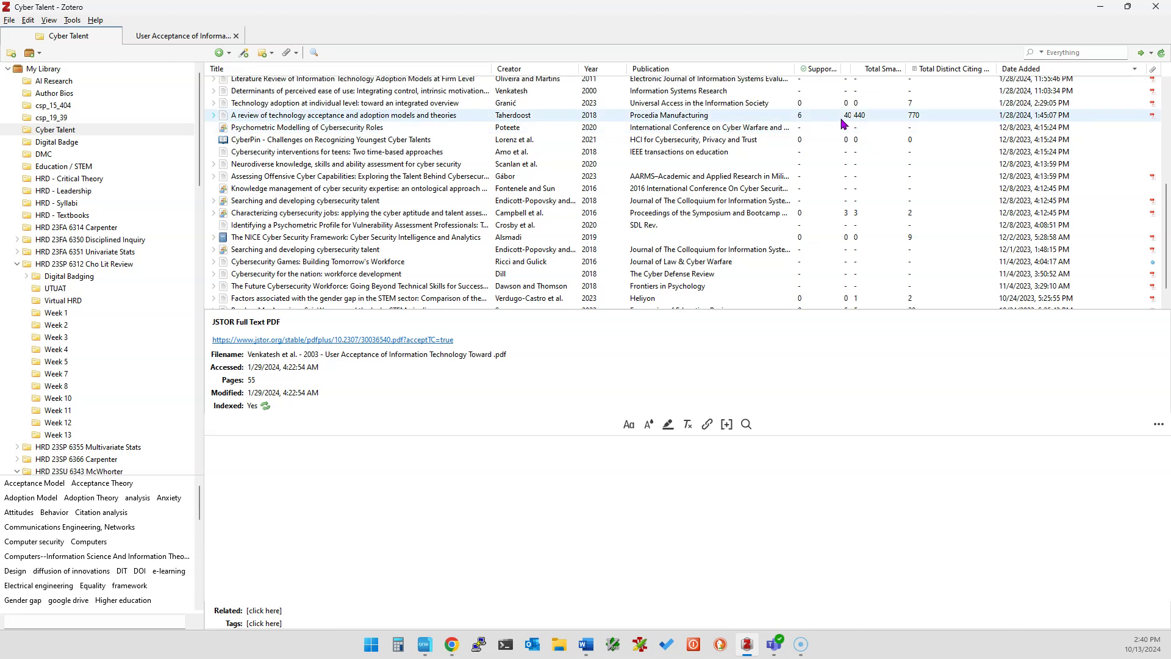
{"action": "mouse_move", "coordinate": [853, 70]}
{"action": "left_mouse_down"}
{"action": "mouse_move", "coordinate": [878, 69]}
{"action": "mouse_move", "coordinate": [866, 70]}
{"action": "left_mouse_up"}
{"action": "scroll", "coordinate": [847, 143], "scroll_direction": "down", "scroll_amount": 1}
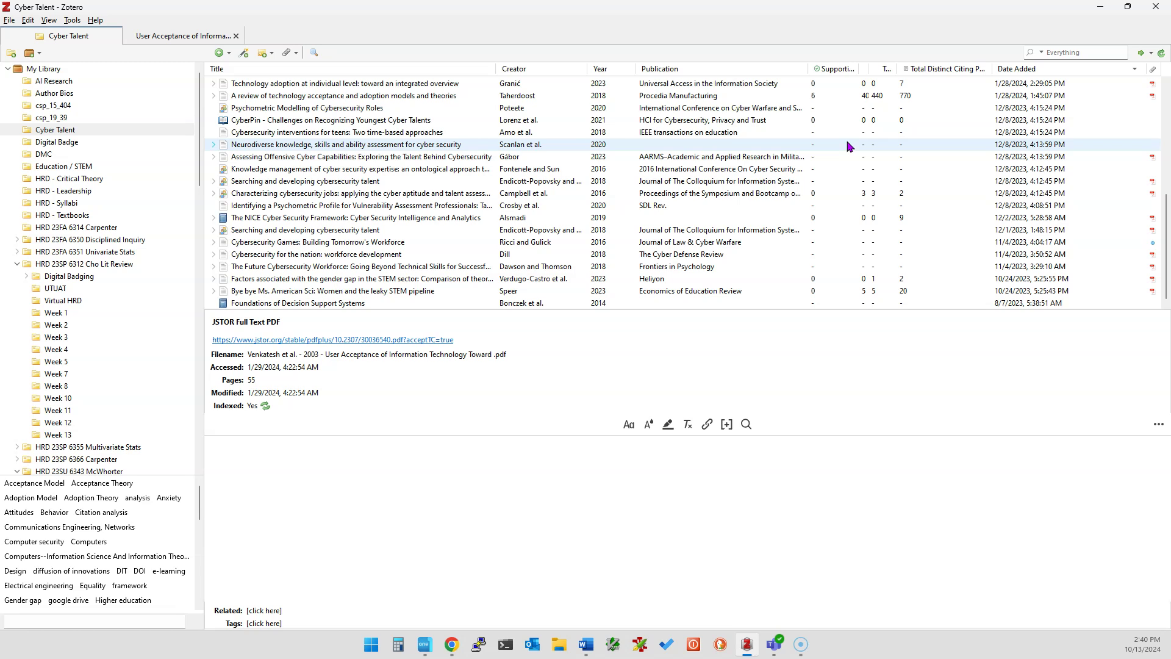
{"action": "scroll", "coordinate": [846, 145], "scroll_direction": "up", "scroll_amount": 5}
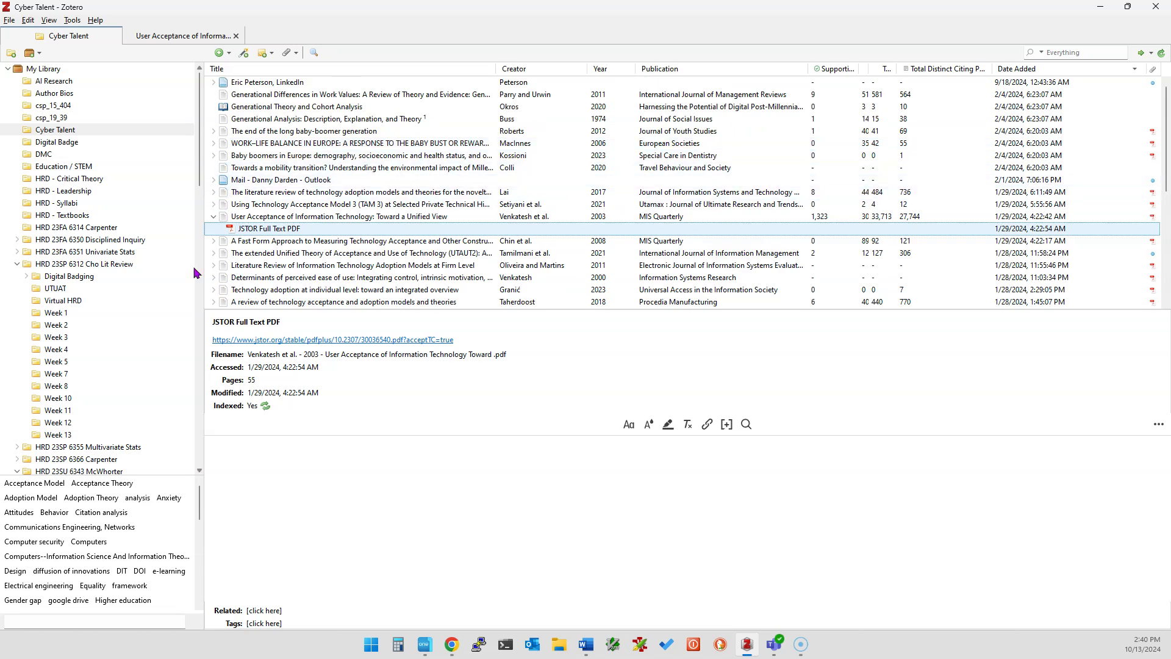
View the HRD 23FA 6350 Disciplined Inquiry collection and collapse the HRD 23SP 6312 and HRD 23SU 6343 collections.
{"action": "left_click", "coordinate": [63, 242]}
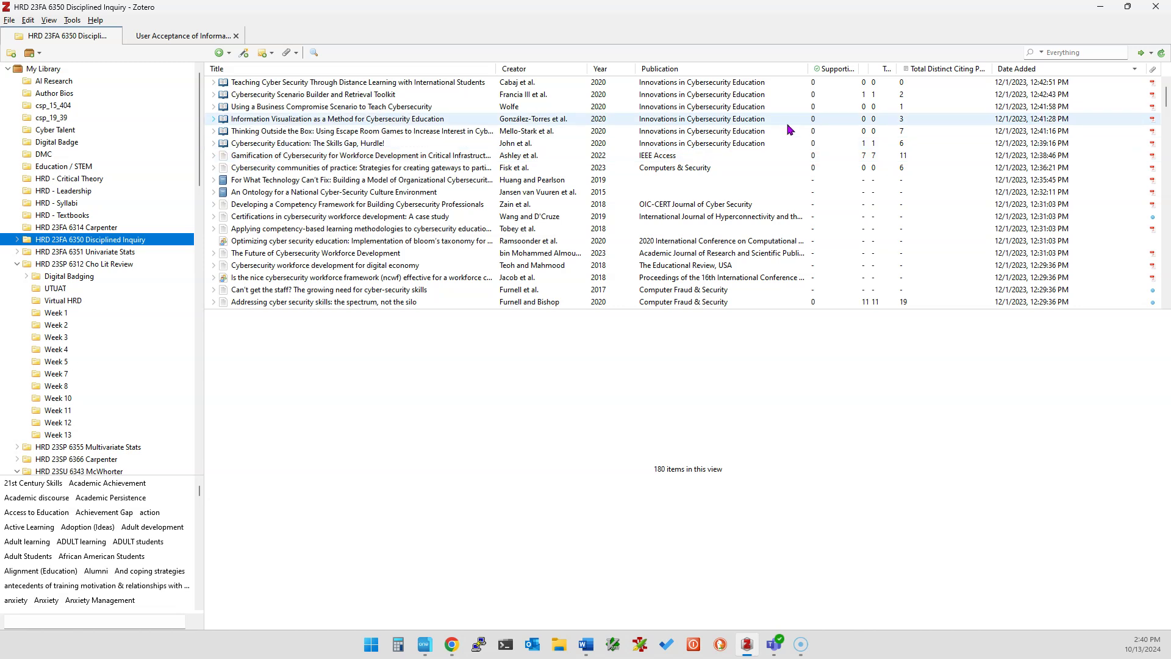
{"action": "scroll", "coordinate": [788, 130], "scroll_direction": "down", "scroll_amount": 15}
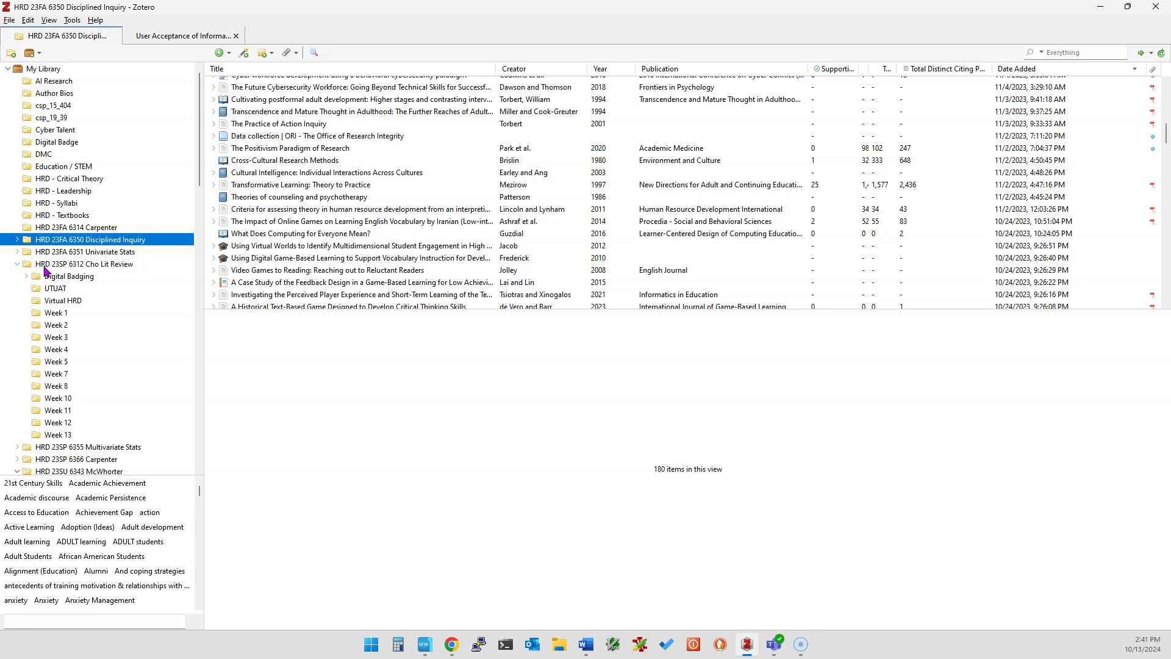
{"action": "left_click", "coordinate": [17, 265]}
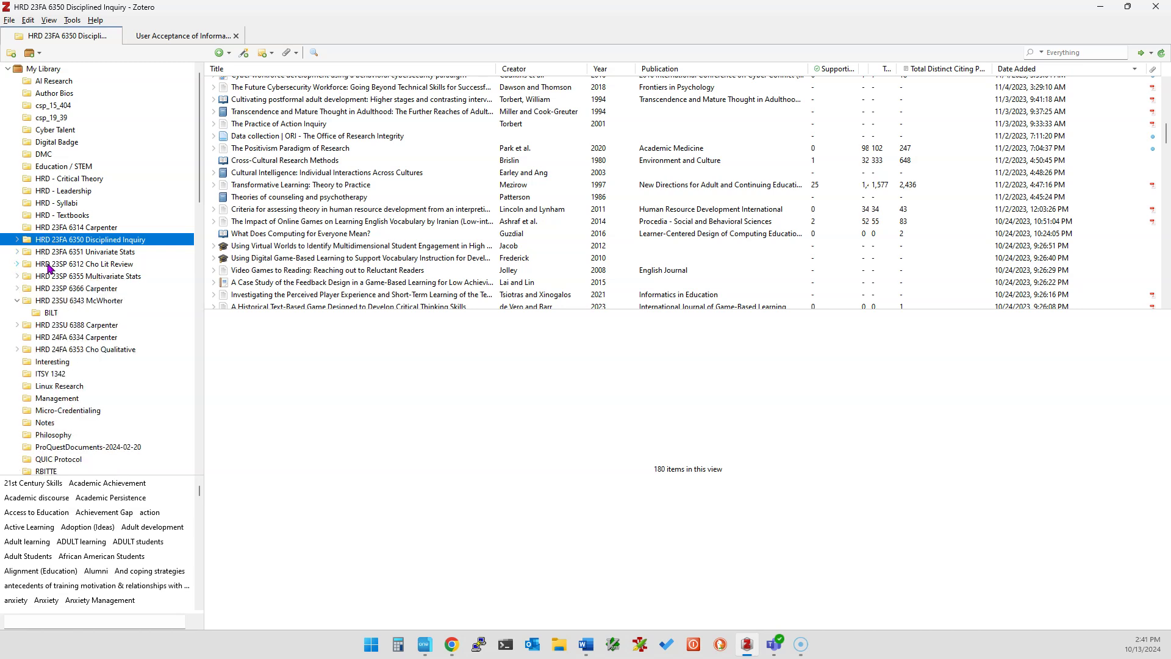
{"action": "left_click", "coordinate": [17, 301]}
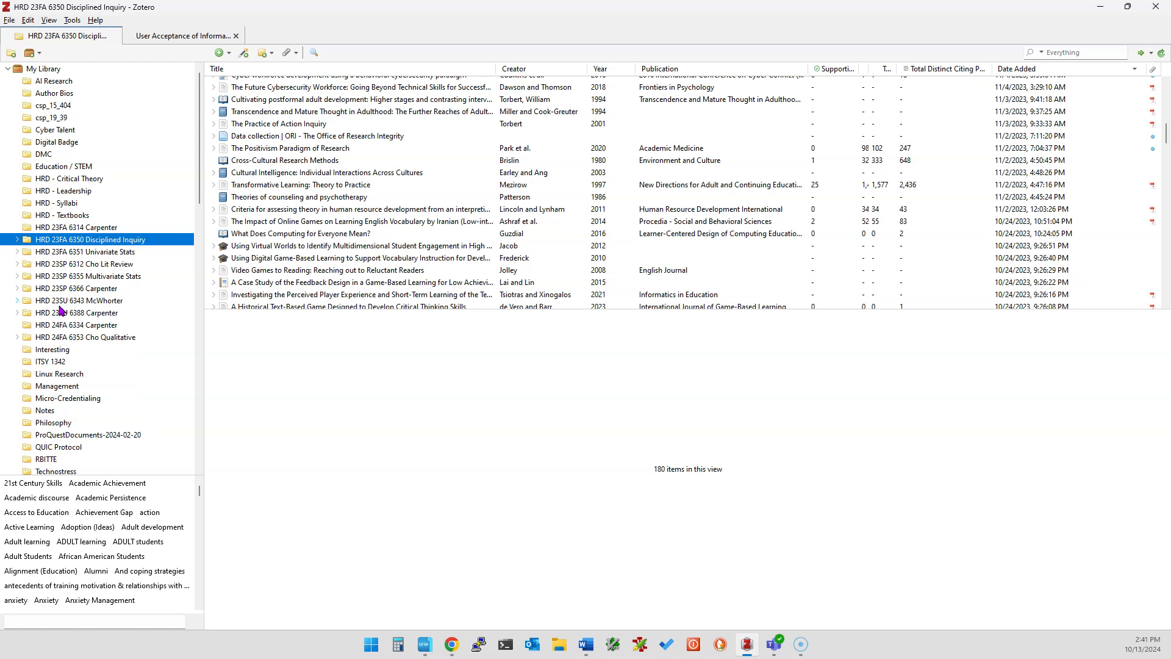
{"action": "scroll", "coordinate": [61, 311], "scroll_direction": "down", "scroll_amount": 3}
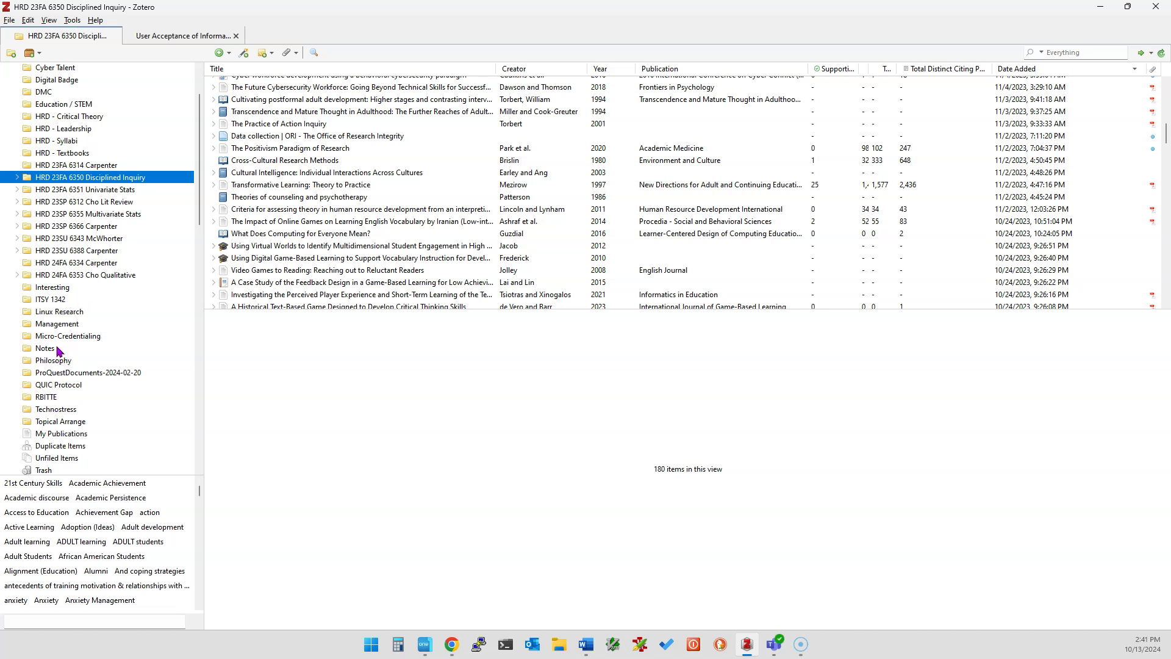
Enlarge the tag selector upward, widen the collections pane, and browse the collection's tags.
{"action": "scroll", "coordinate": [81, 502], "scroll_direction": "down", "scroll_amount": 5}
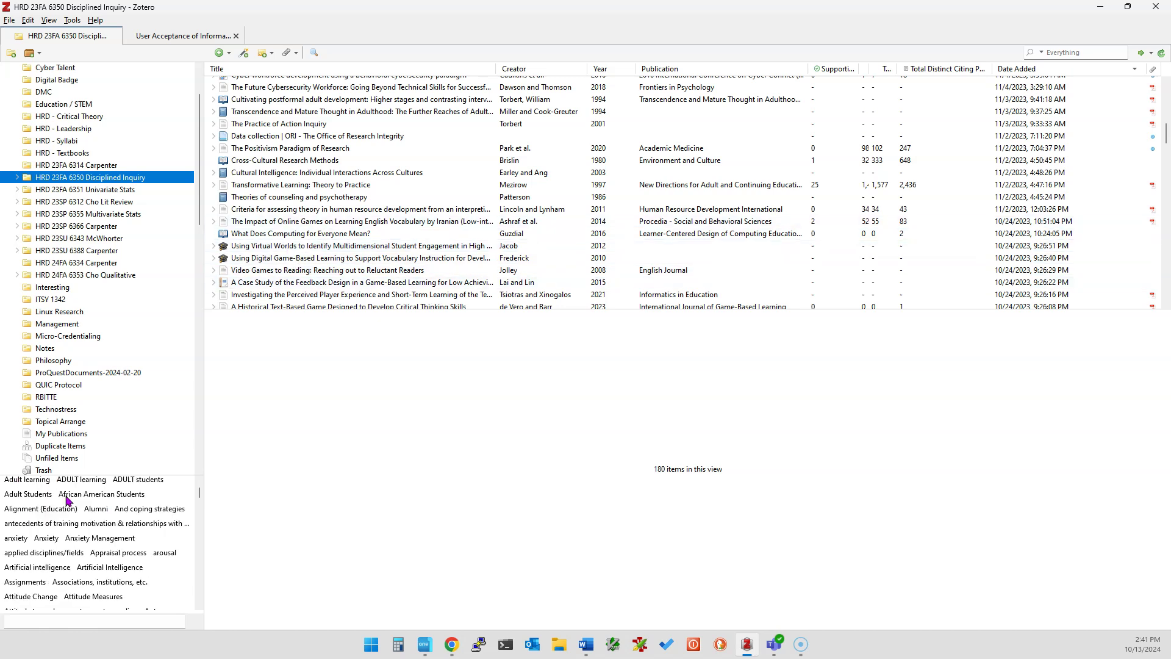
{"action": "scroll", "coordinate": [92, 497], "scroll_direction": "down", "scroll_amount": 3}
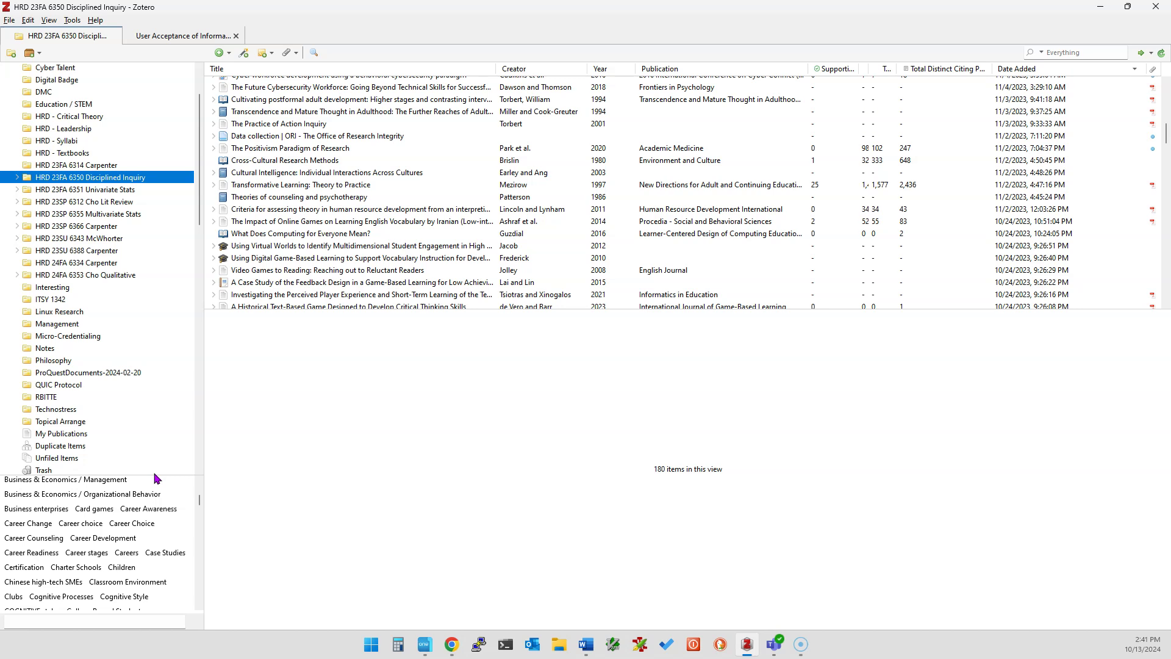
{"action": "left_click_drag", "start_coordinate": [155, 475], "coordinate": [164, 235]}
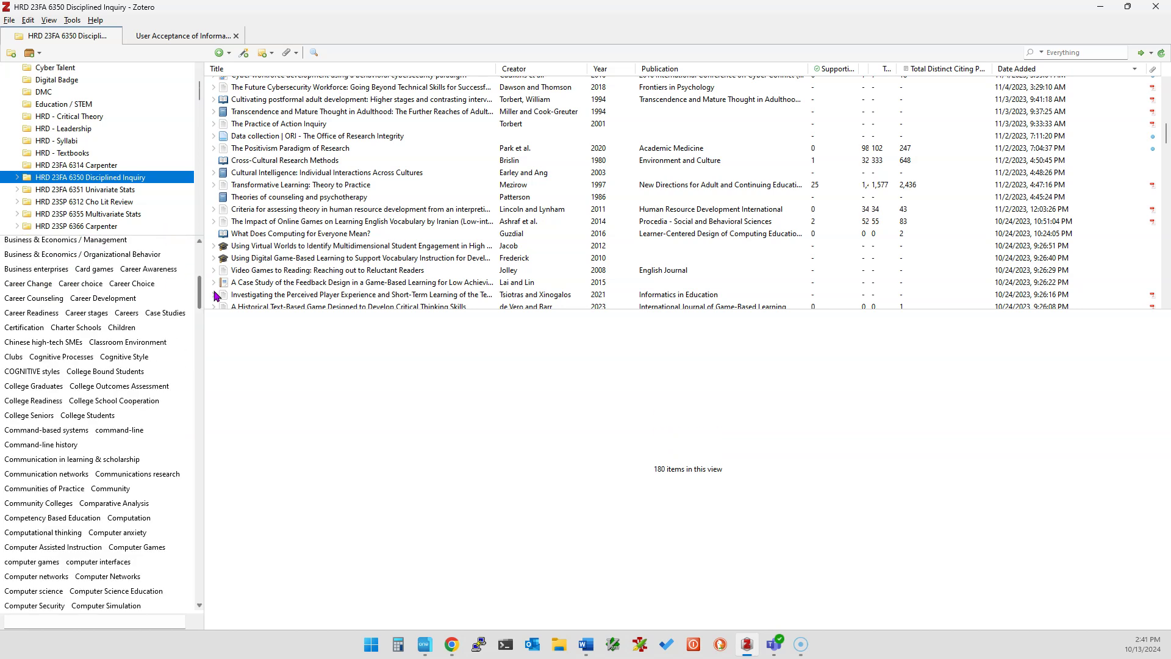
{"action": "left_click_drag", "start_coordinate": [204, 325], "coordinate": [368, 325]}
{"action": "scroll", "coordinate": [161, 375], "scroll_direction": "down", "scroll_amount": 5}
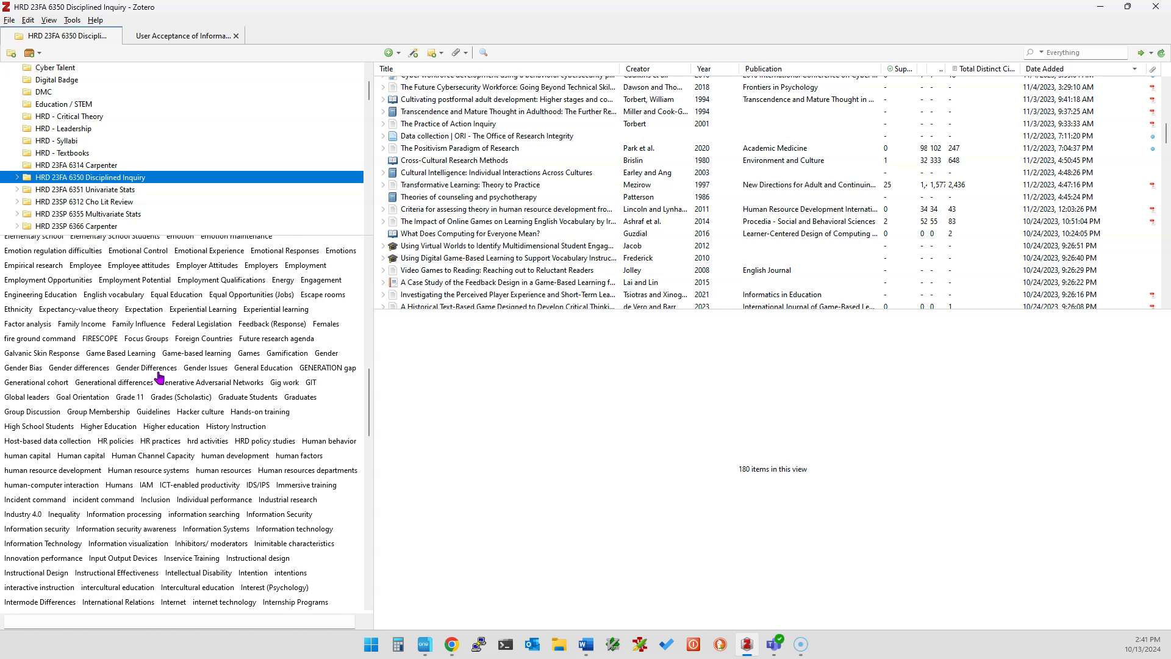
{"action": "scroll", "coordinate": [157, 384], "scroll_direction": "down", "scroll_amount": 4}
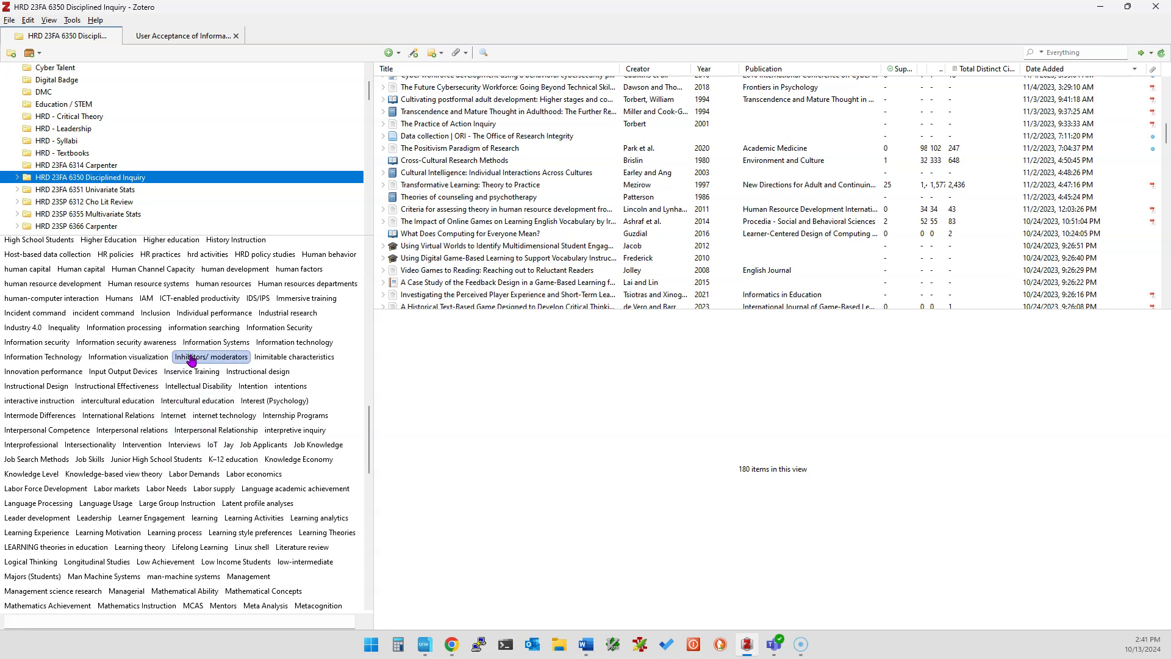
Filter the collection by the Intellectual Disability tag, then replace that filter with the Job Skills and Soft Skills tags.
{"action": "left_click", "coordinate": [185, 388]}
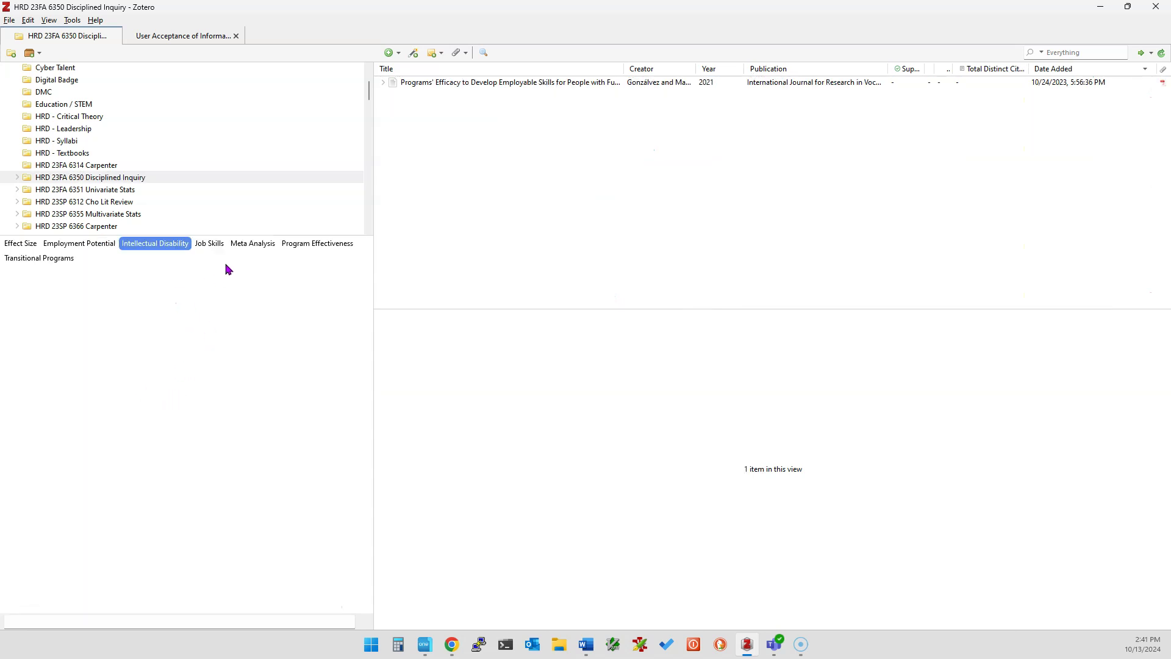
{"action": "left_click", "coordinate": [210, 250]}
{"action": "left_click", "coordinate": [169, 244]}
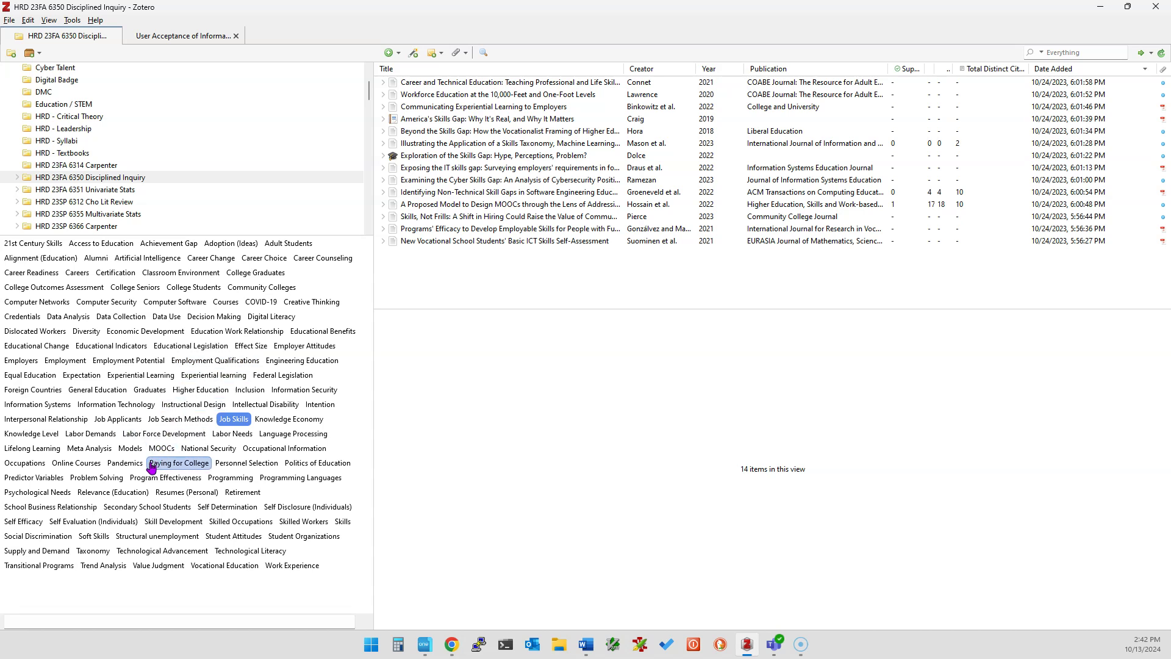
{"action": "left_click", "coordinate": [97, 538]}
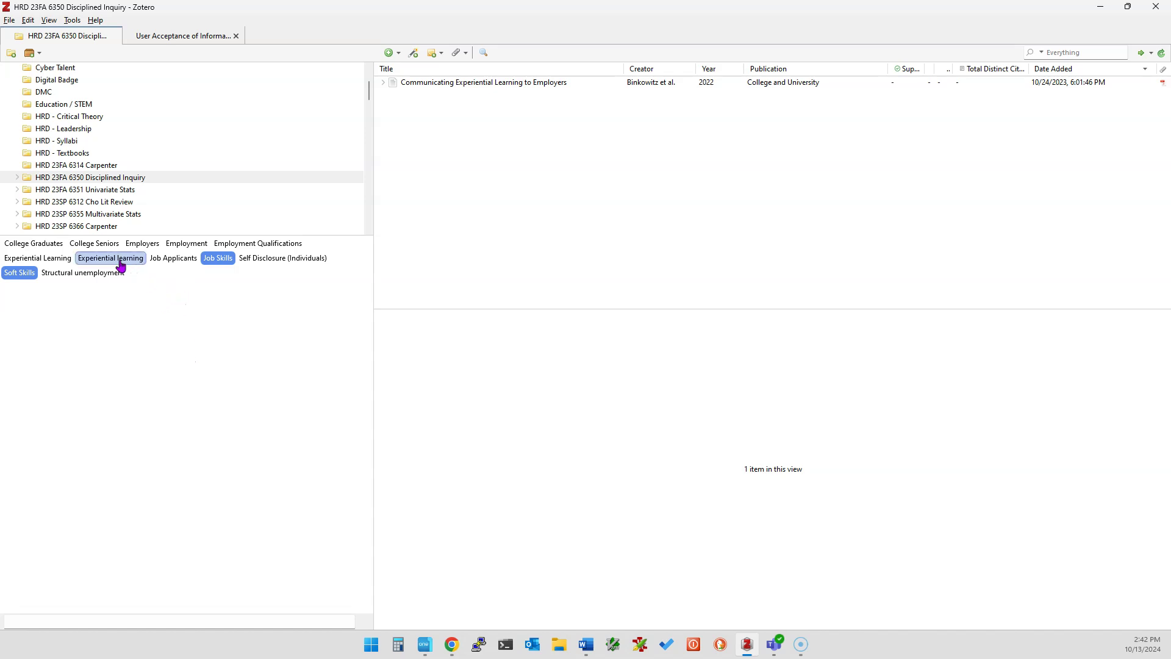
Show the whole My Library and browse its tag list down to the job-related tags.
{"action": "scroll", "coordinate": [45, 139], "scroll_direction": "up", "scroll_amount": 2}
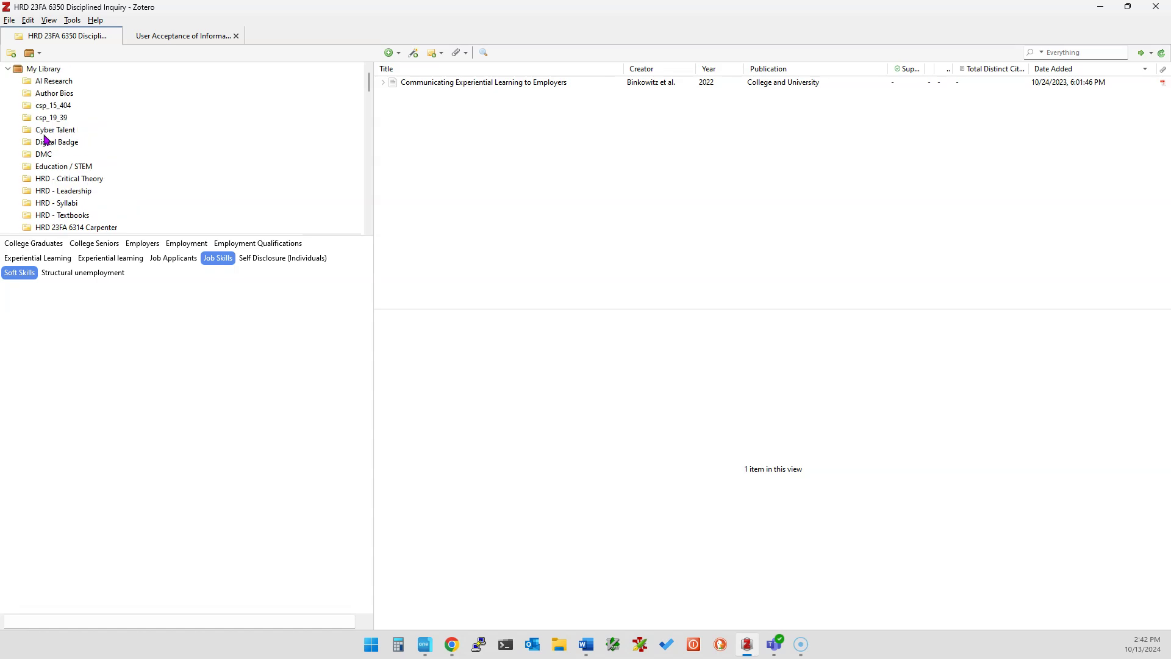
{"action": "left_click", "coordinate": [40, 69]}
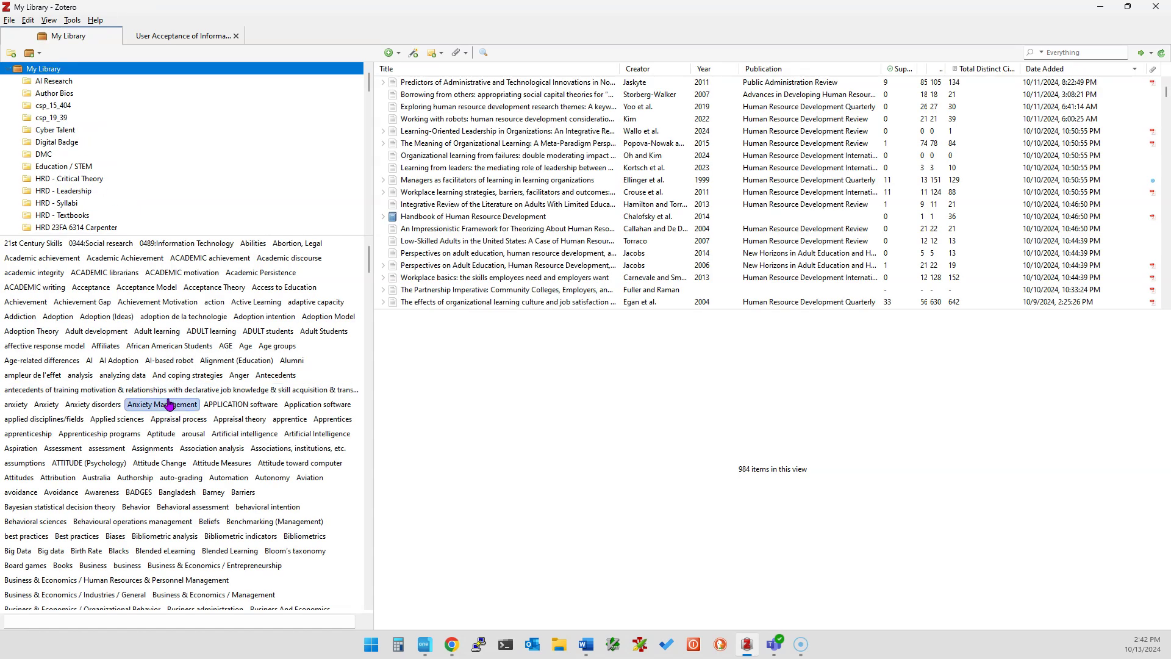
{"action": "scroll", "coordinate": [174, 403], "scroll_direction": "down", "scroll_amount": 5}
{"action": "scroll", "coordinate": [177, 406], "scroll_direction": "down", "scroll_amount": 8}
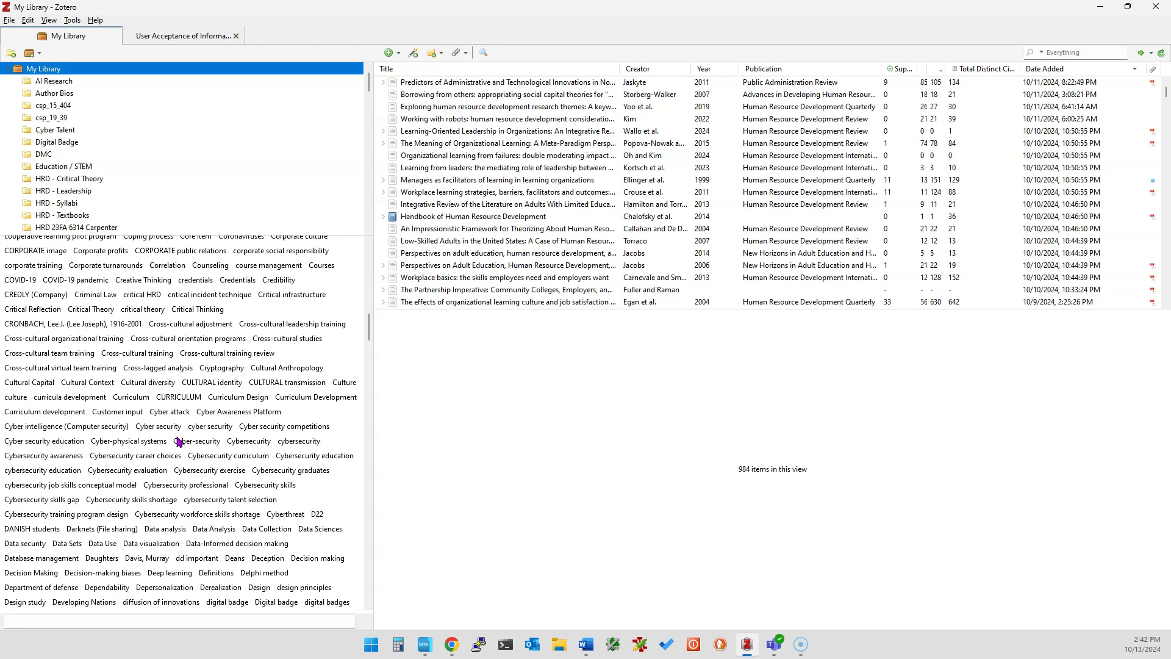
{"action": "scroll", "coordinate": [176, 488], "scroll_direction": "down", "scroll_amount": 10}
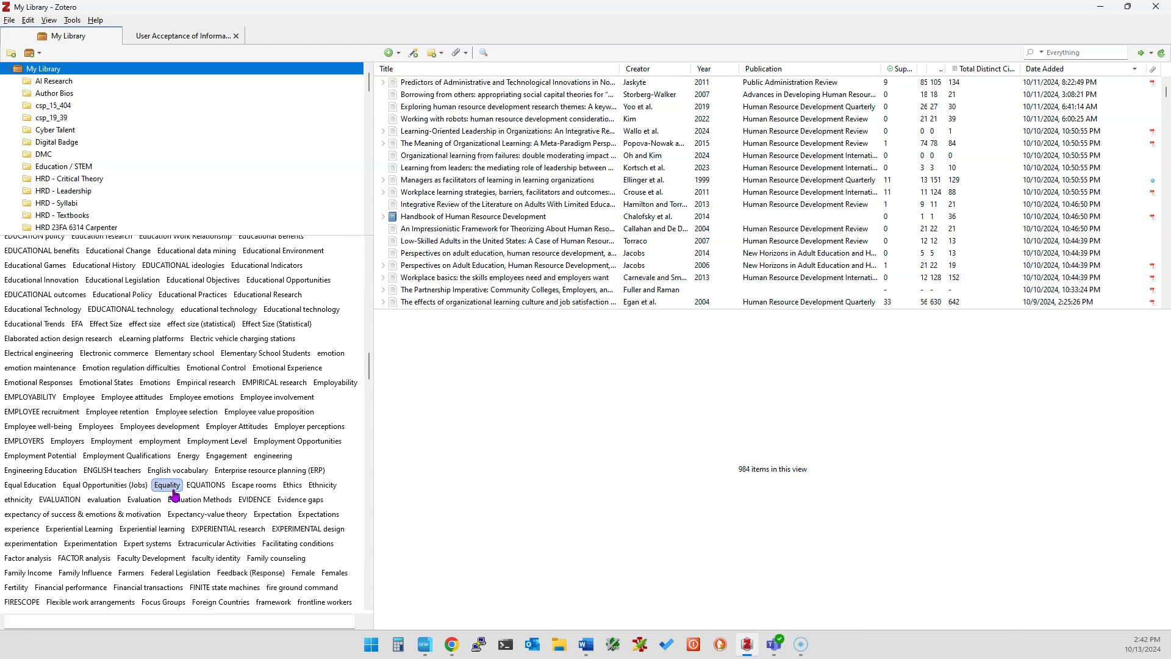
{"action": "scroll", "coordinate": [174, 495], "scroll_direction": "down", "scroll_amount": 8}
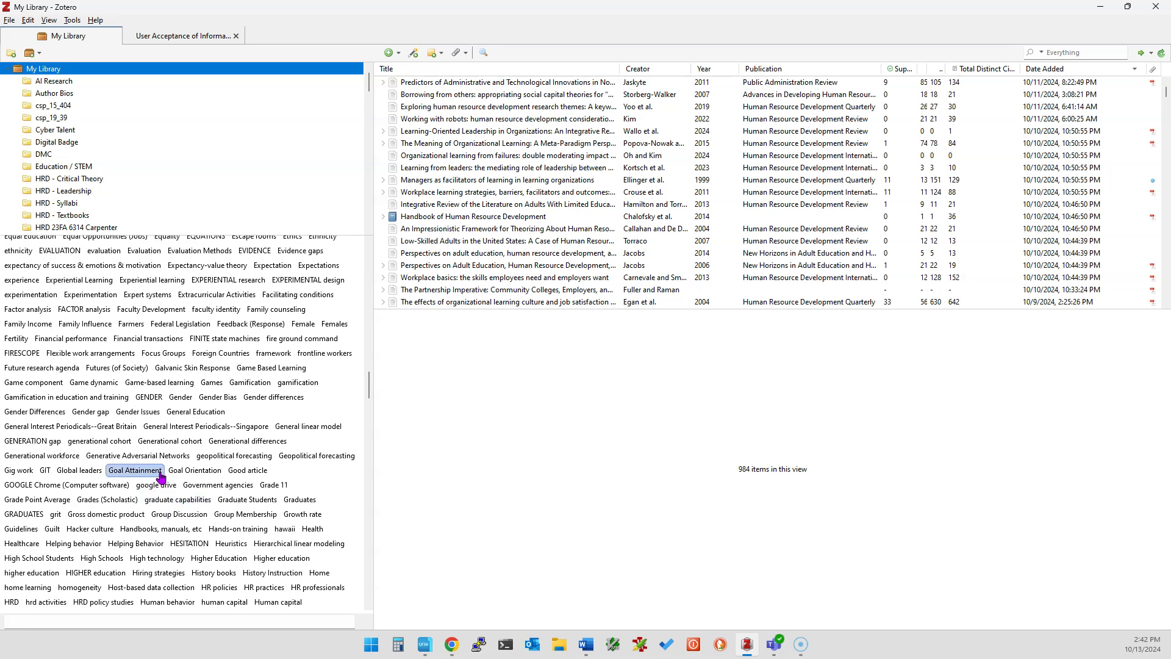
{"action": "scroll", "coordinate": [166, 467], "scroll_direction": "down", "scroll_amount": 5}
{"action": "scroll", "coordinate": [167, 465], "scroll_direction": "down", "scroll_amount": 5}
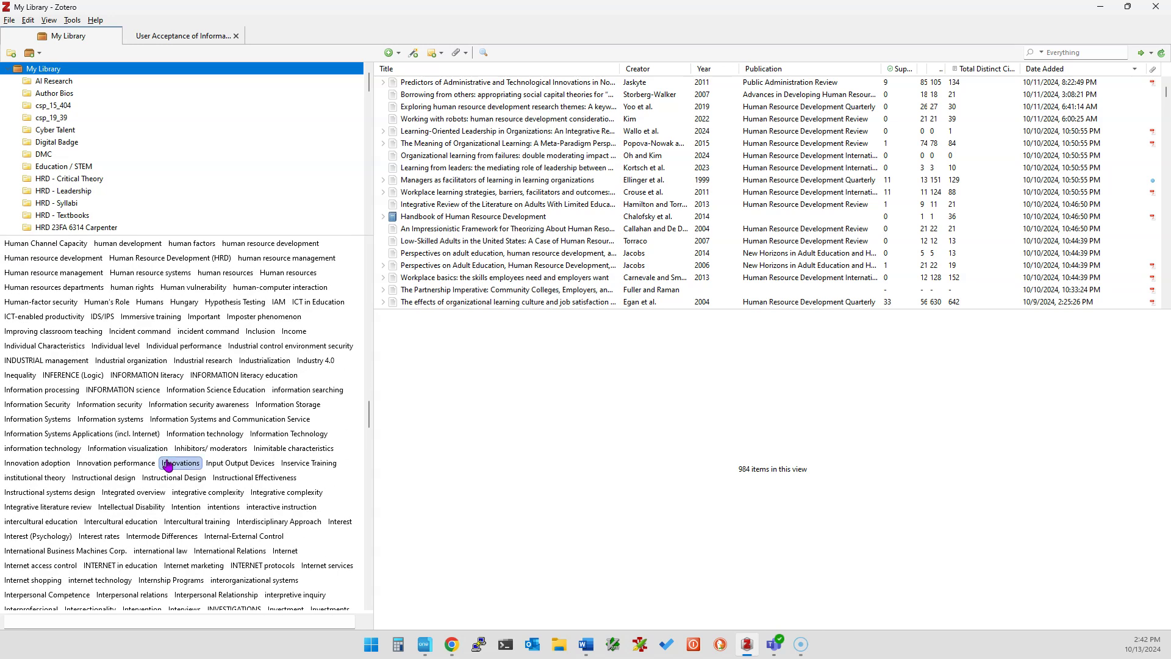
{"action": "scroll", "coordinate": [167, 465], "scroll_direction": "down", "scroll_amount": 5}
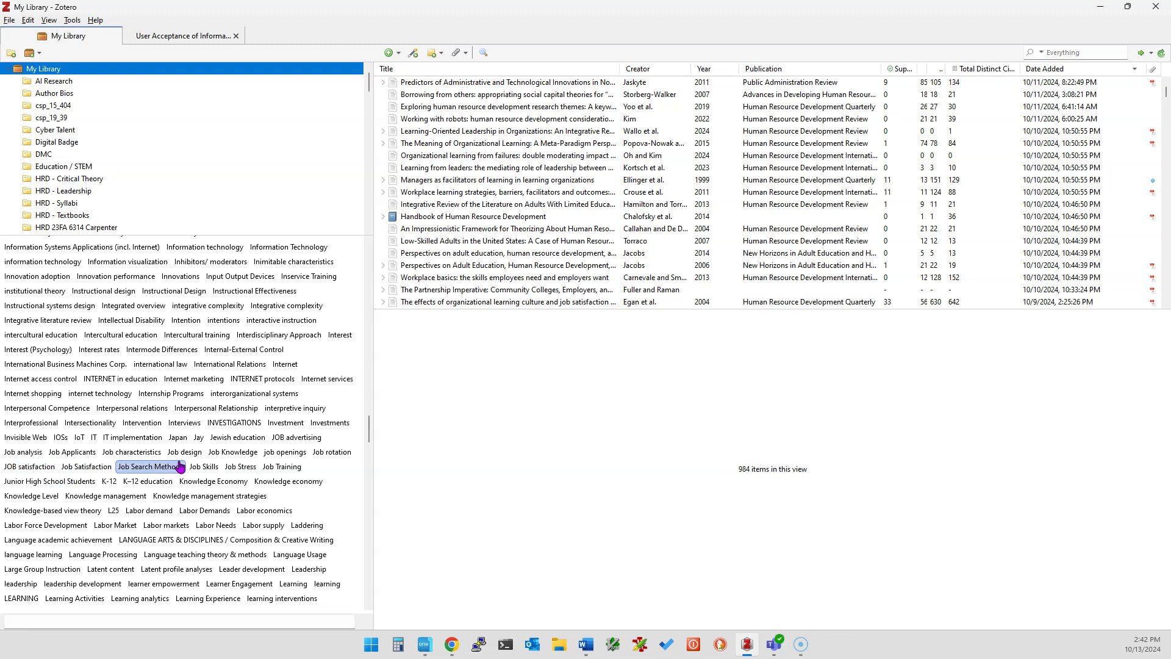
Filter the whole library by the Job Skills tag, look over the related tags, and add the Employers tag.
{"action": "left_click", "coordinate": [207, 467]}
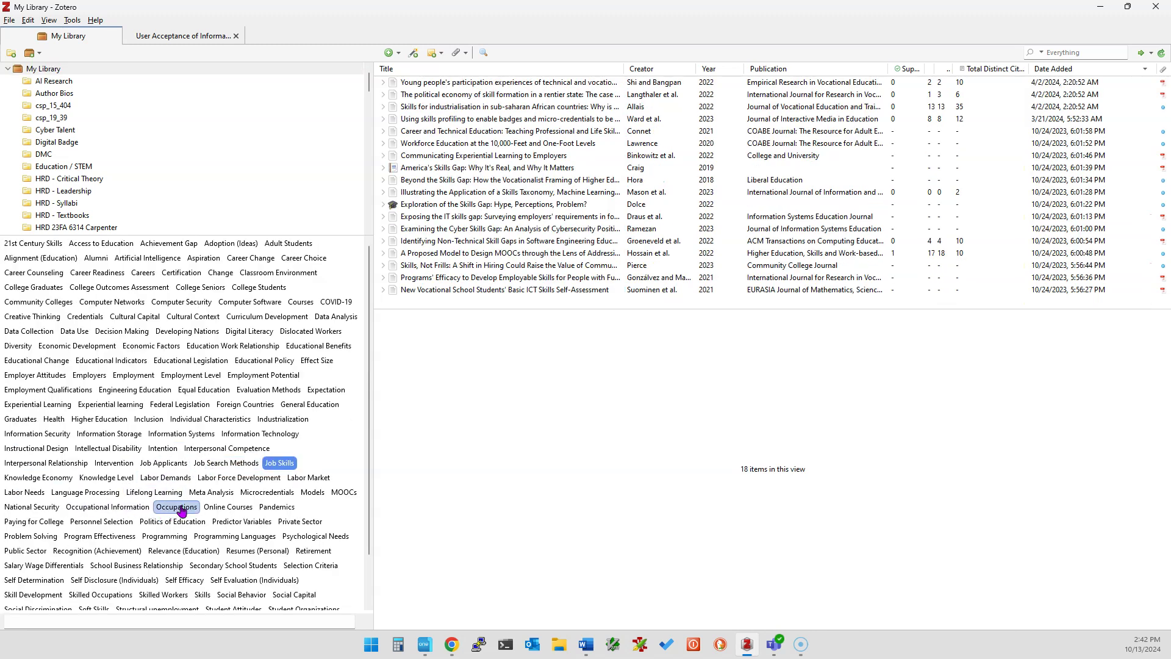
{"action": "scroll", "coordinate": [183, 506], "scroll_direction": "down", "scroll_amount": 1}
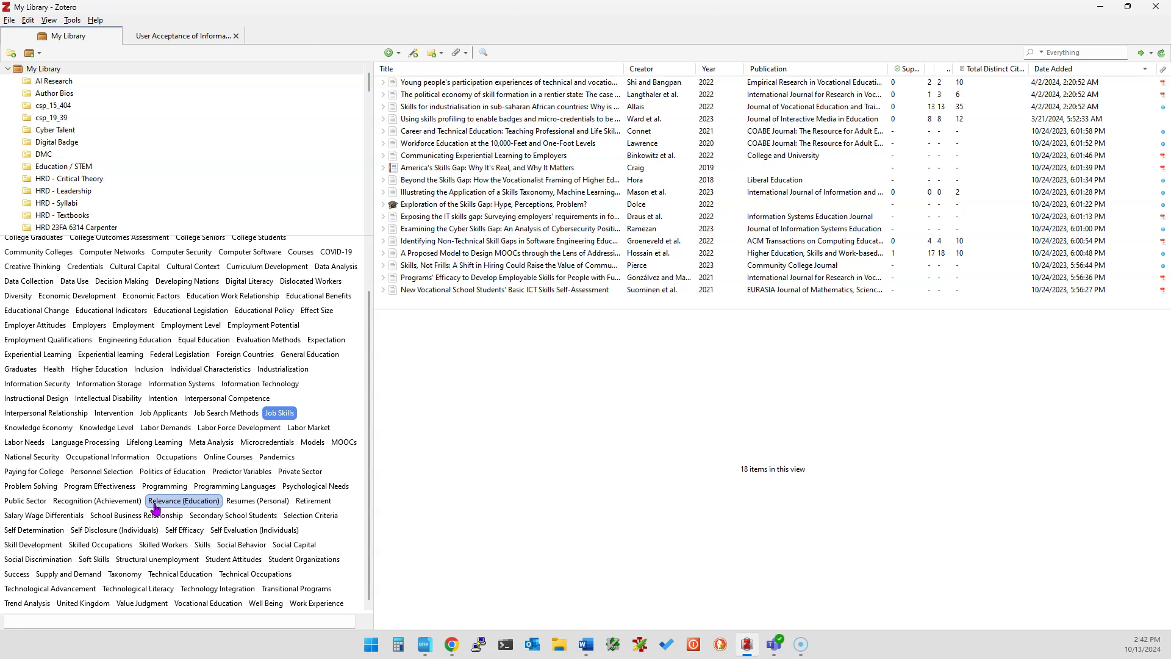
{"action": "scroll", "coordinate": [210, 474], "scroll_direction": "up", "scroll_amount": 1}
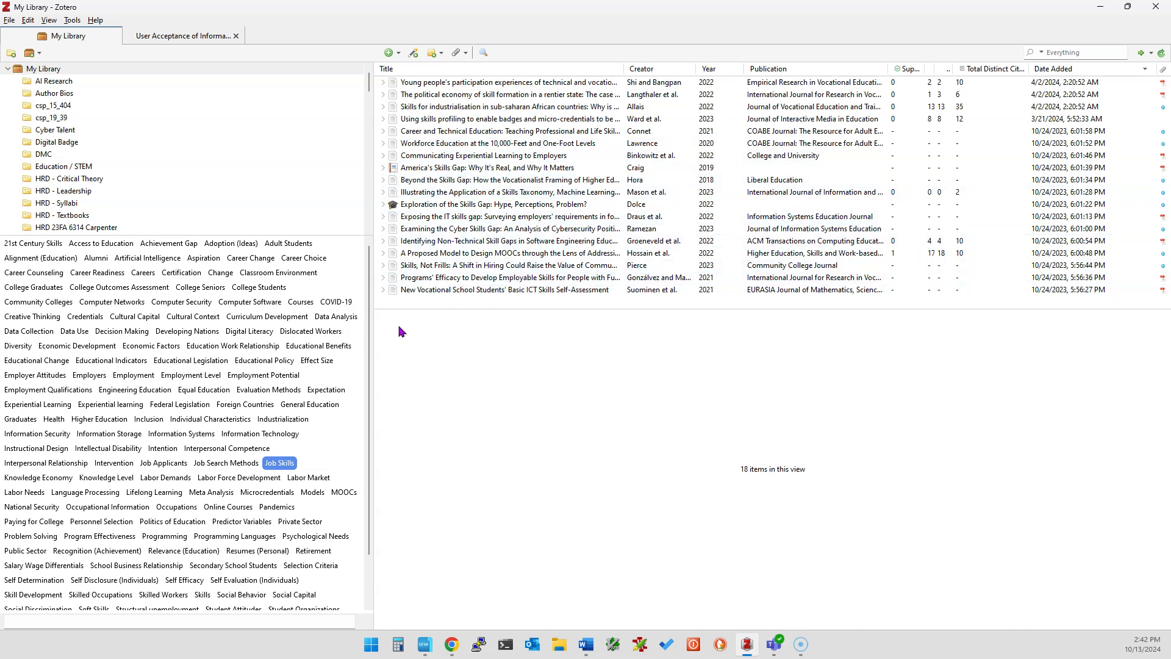
{"action": "left_click", "coordinate": [92, 376]}
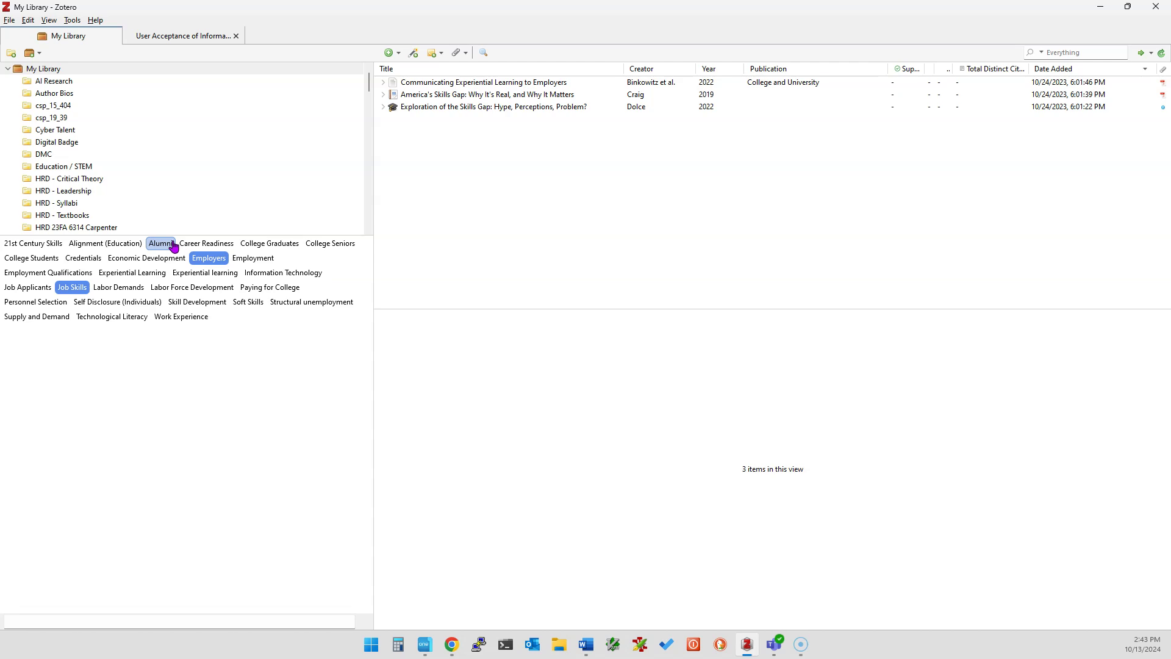
Shrink the tag selector to show more collections and open the Cyber Talent collection.
{"action": "left_click_drag", "start_coordinate": [173, 235], "coordinate": [140, 425]}
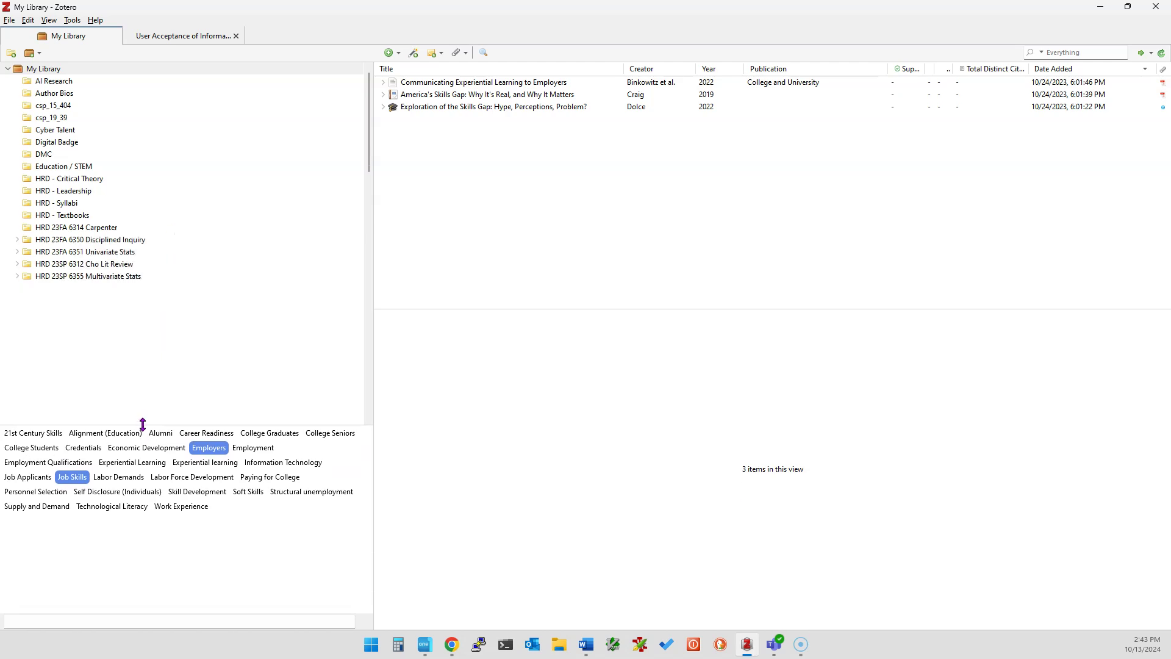
{"action": "left_click", "coordinate": [60, 130]}
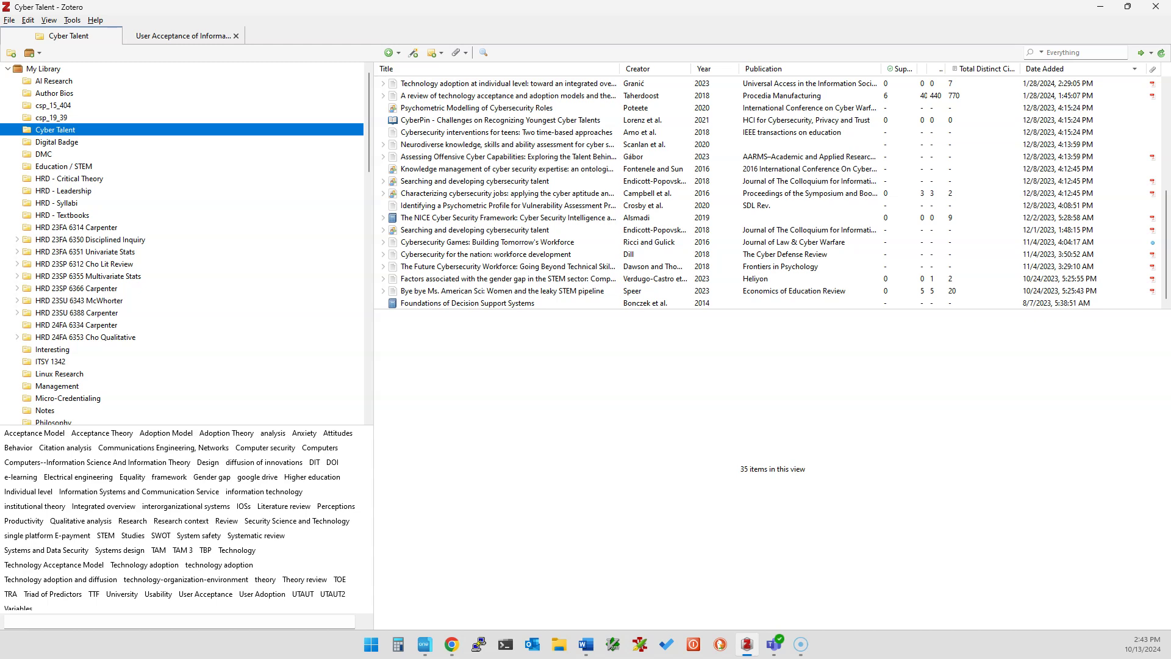
Switch to Chrome and open Google Scholar in the current browser tab.
{"action": "key", "text": "alt+Tab"}
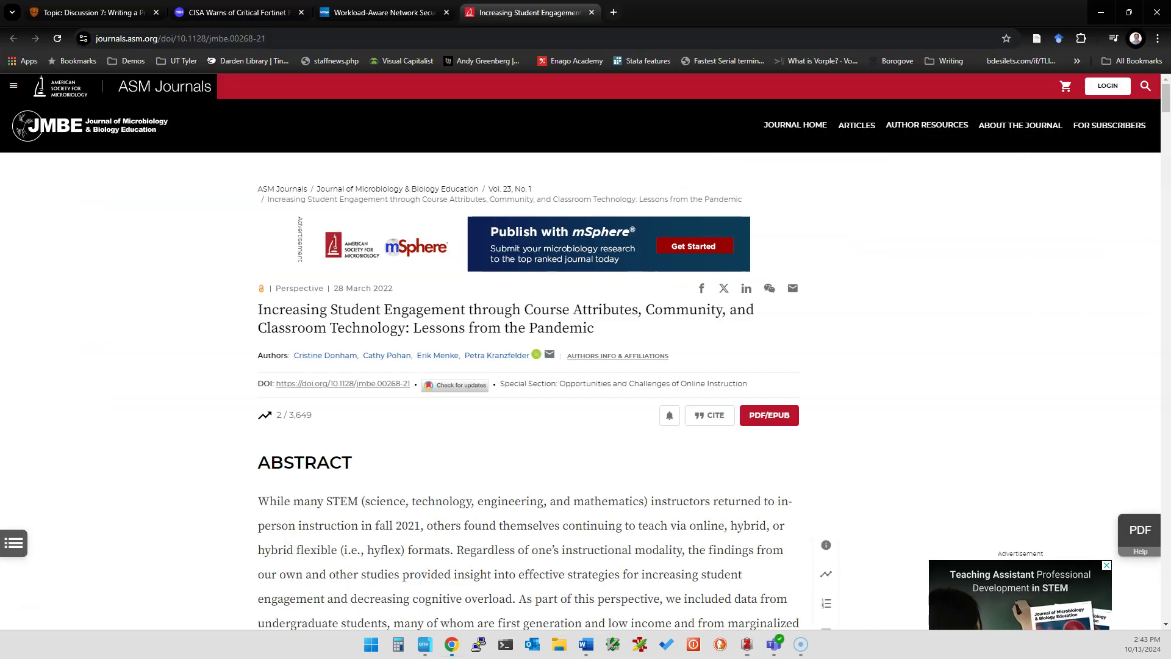
{"action": "left_click", "coordinate": [316, 34]}
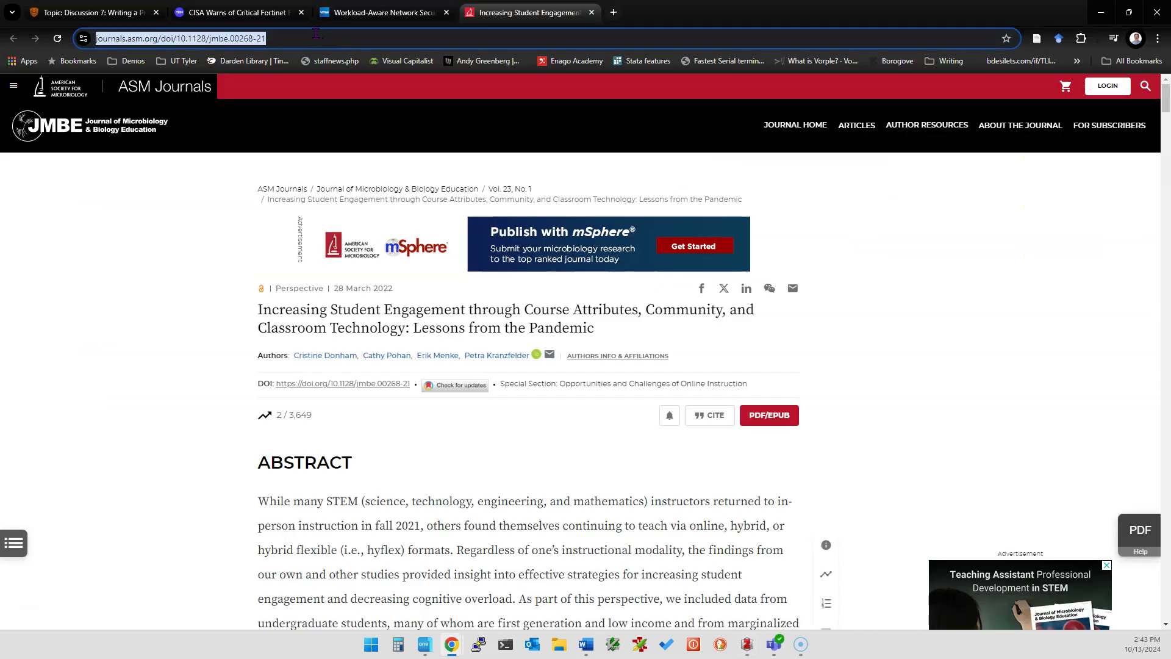
{"action": "type", "text": "scho"}
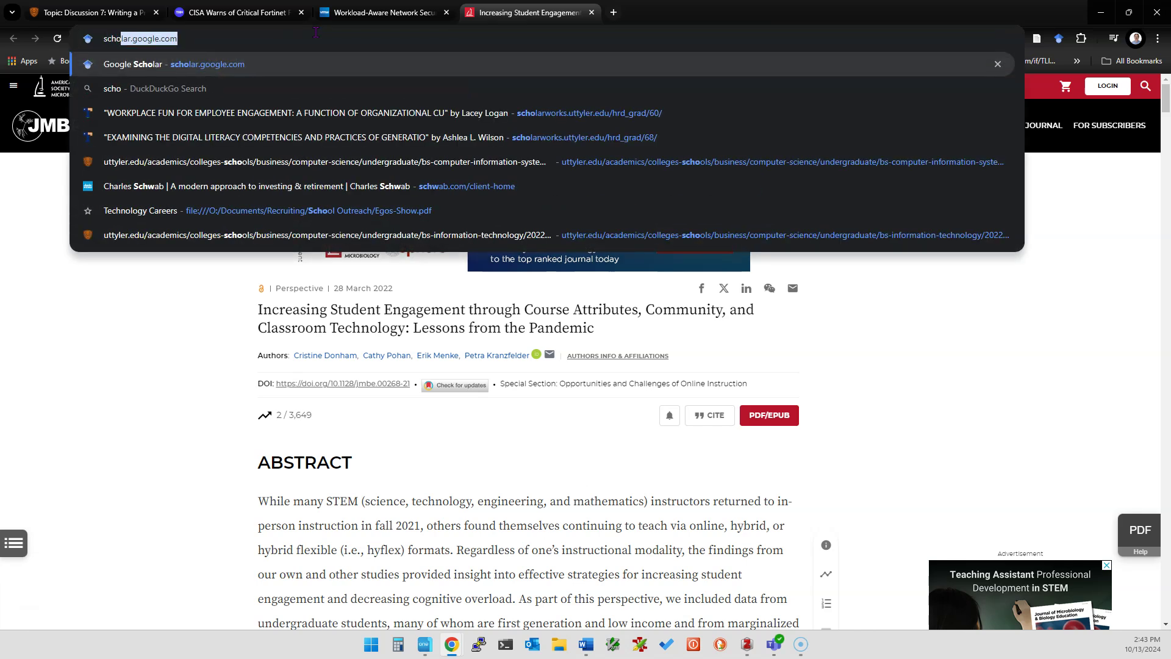
{"action": "key", "text": "Return"}
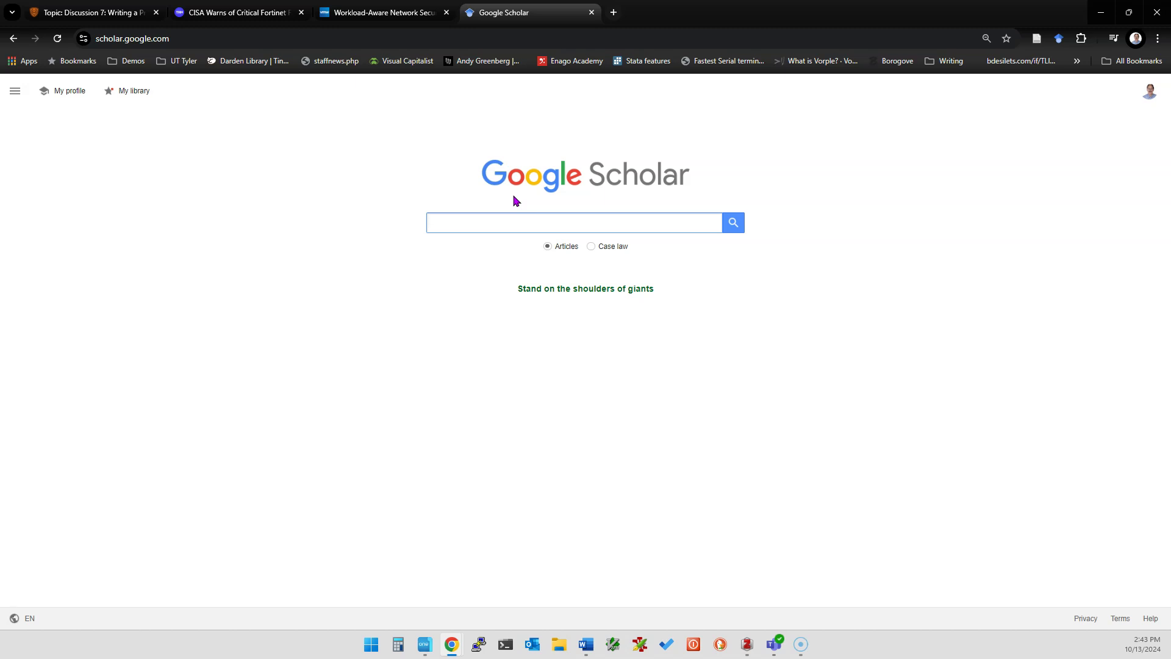
Search Google Scholar for "ksa creation employability" and limit the results to those since 2024.
{"action": "type", "text": "ksa creation emp"}
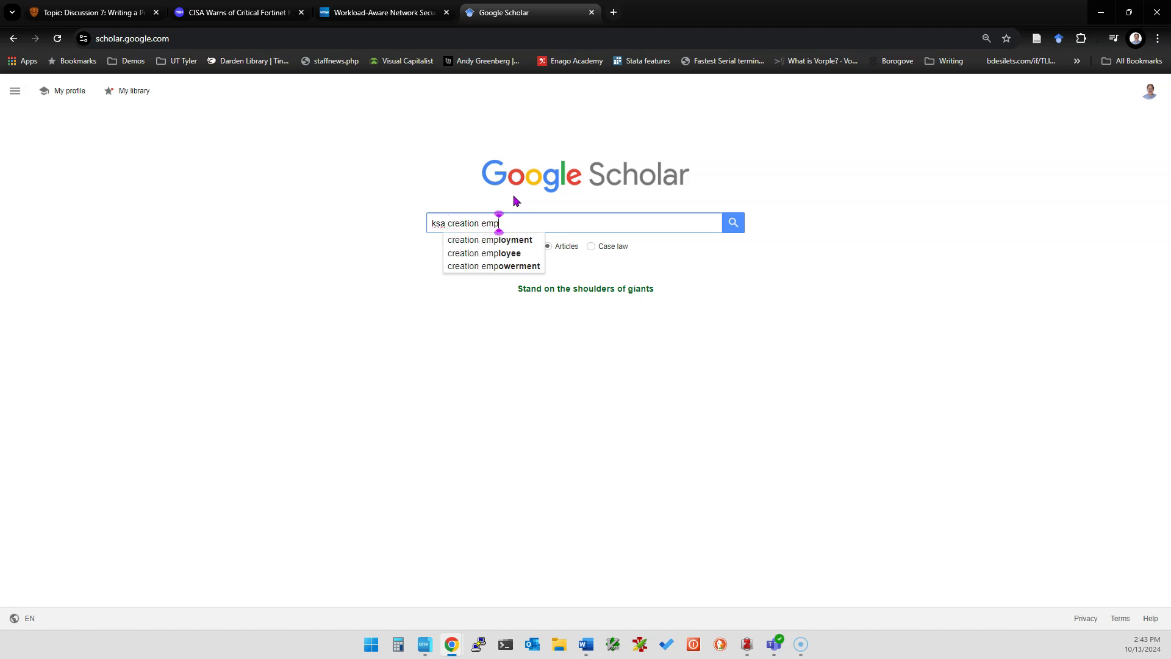
{"action": "type", "text": "loyability"}
{"action": "key", "text": "Return"}
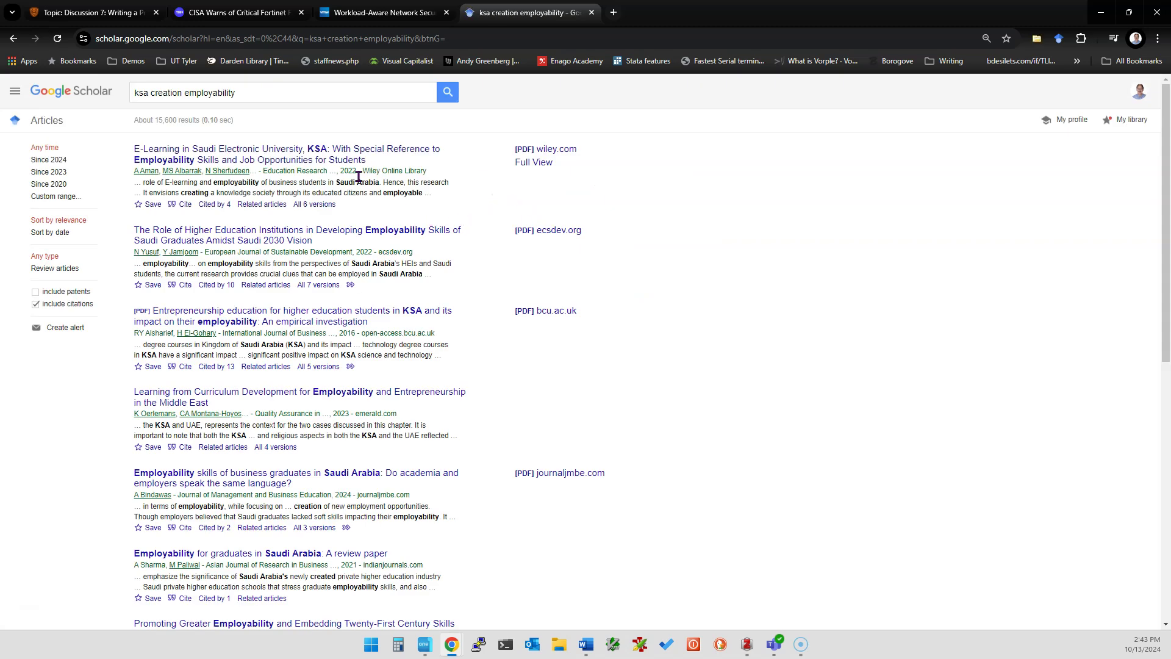
{"action": "left_click", "coordinate": [51, 162]}
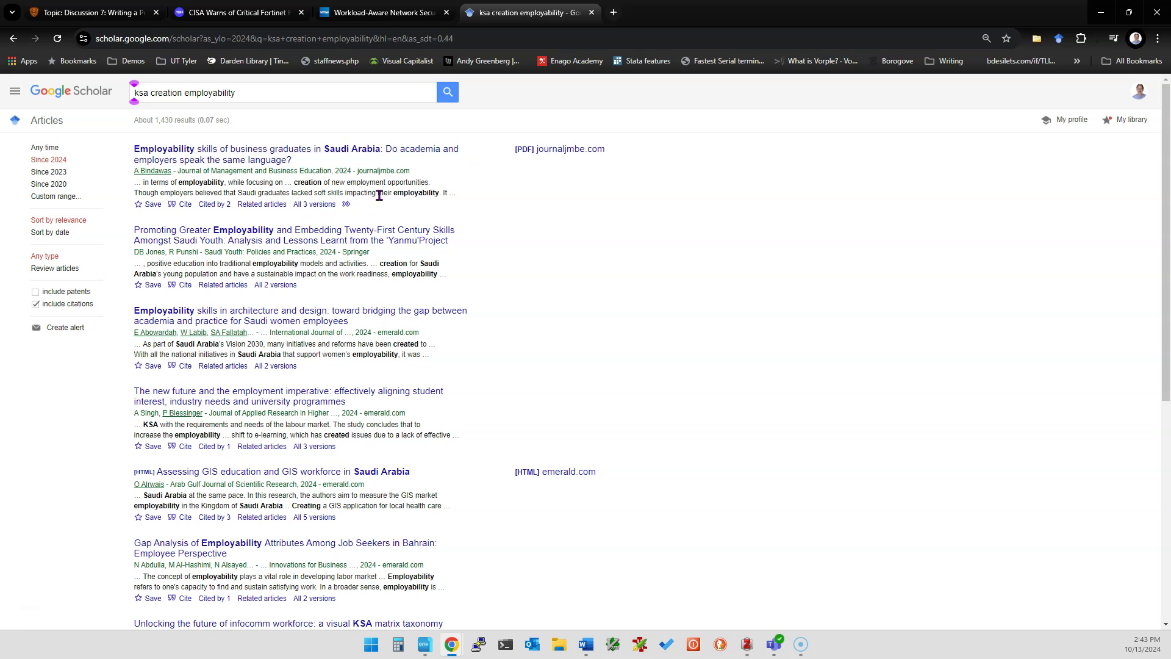
Save the business graduates, architecture and design, and Gap Analysis employability articles from the results to Zotero's Cyber Talent collection.
{"action": "left_click", "coordinate": [1037, 40]}
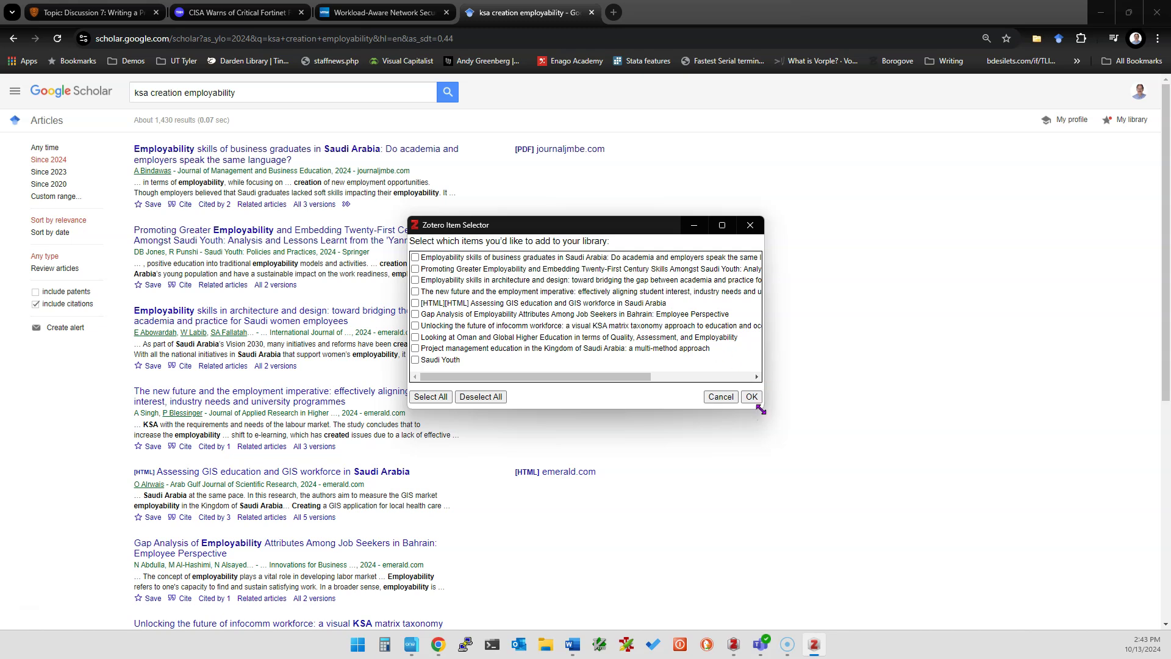
{"action": "left_click_drag", "start_coordinate": [759, 412], "coordinate": [958, 513]}
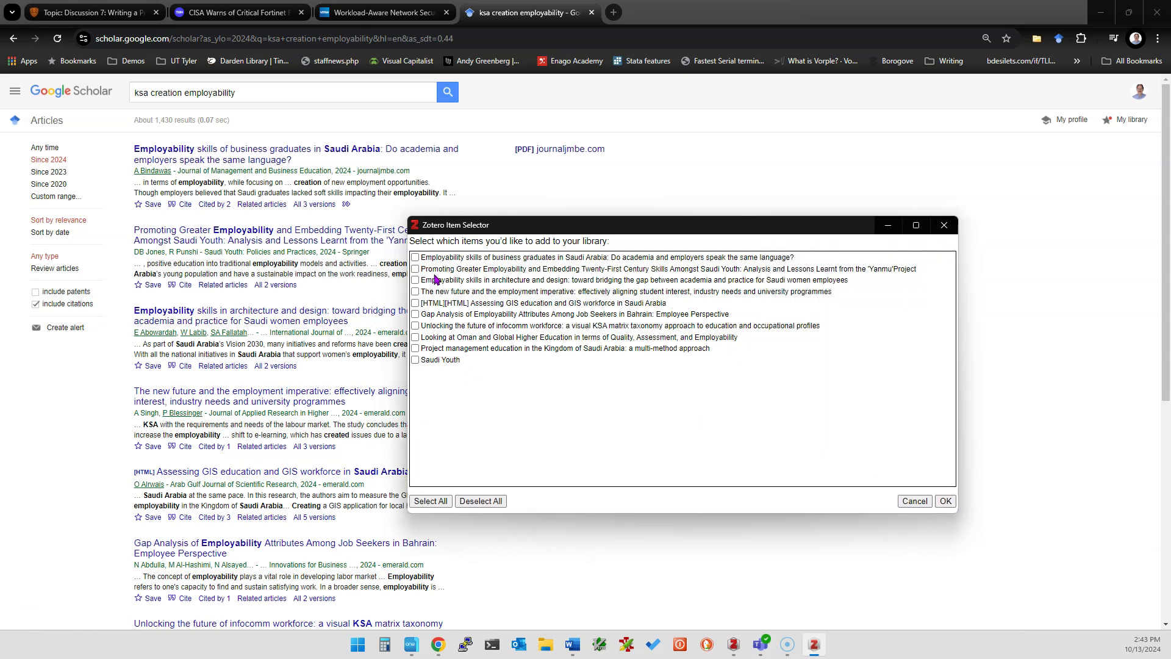
{"action": "left_click", "coordinate": [415, 257]}
{"action": "left_click", "coordinate": [415, 280]}
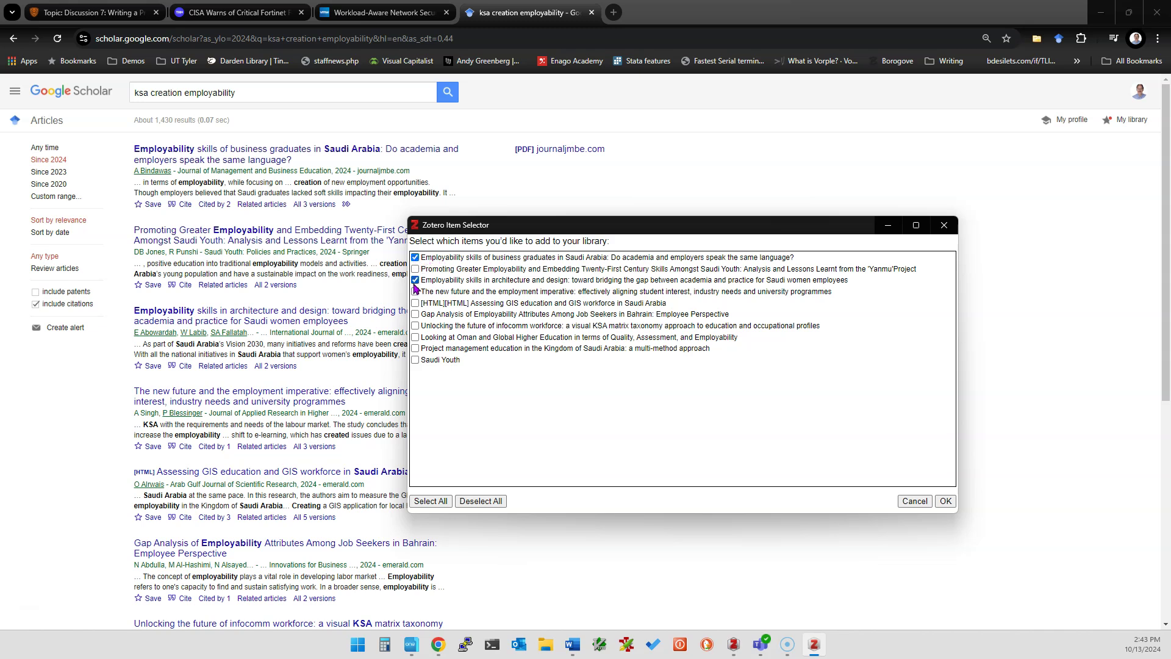
{"action": "left_click", "coordinate": [415, 314]}
{"action": "left_click", "coordinate": [945, 504]}
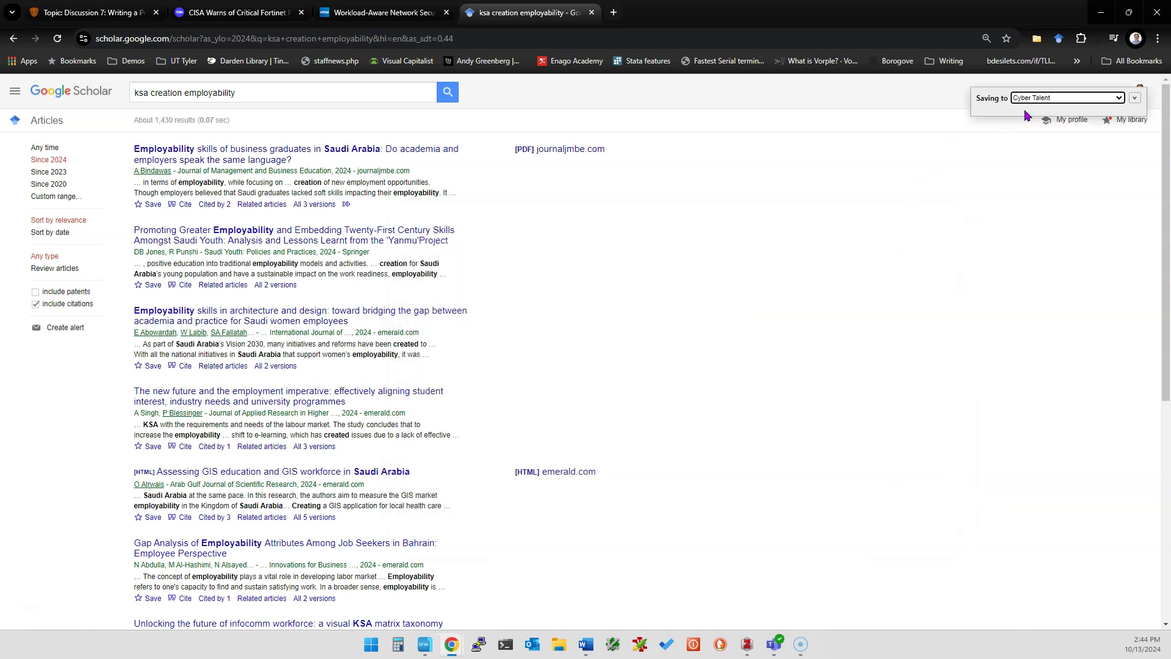
Switch to Zotero and look over the most recently added items in the Cyber Talent collection.
{"action": "mouse_move", "coordinate": [746, 652]}
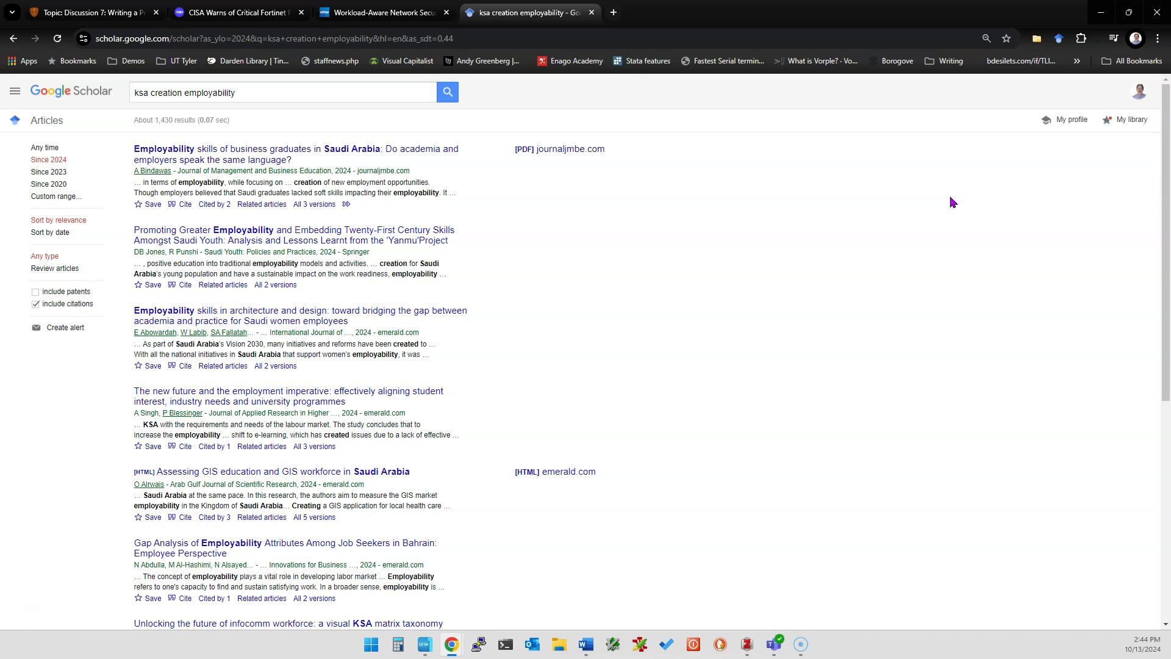
{"action": "left_click", "coordinate": [747, 644]}
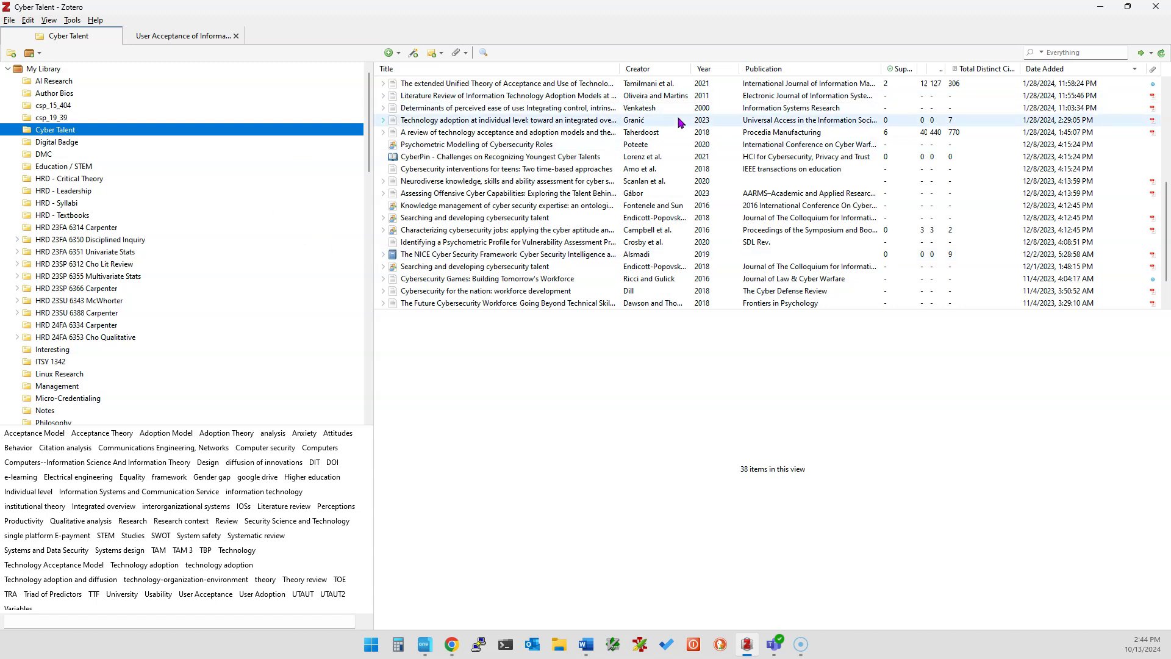
{"action": "scroll", "coordinate": [683, 114], "scroll_direction": "up", "scroll_amount": 5}
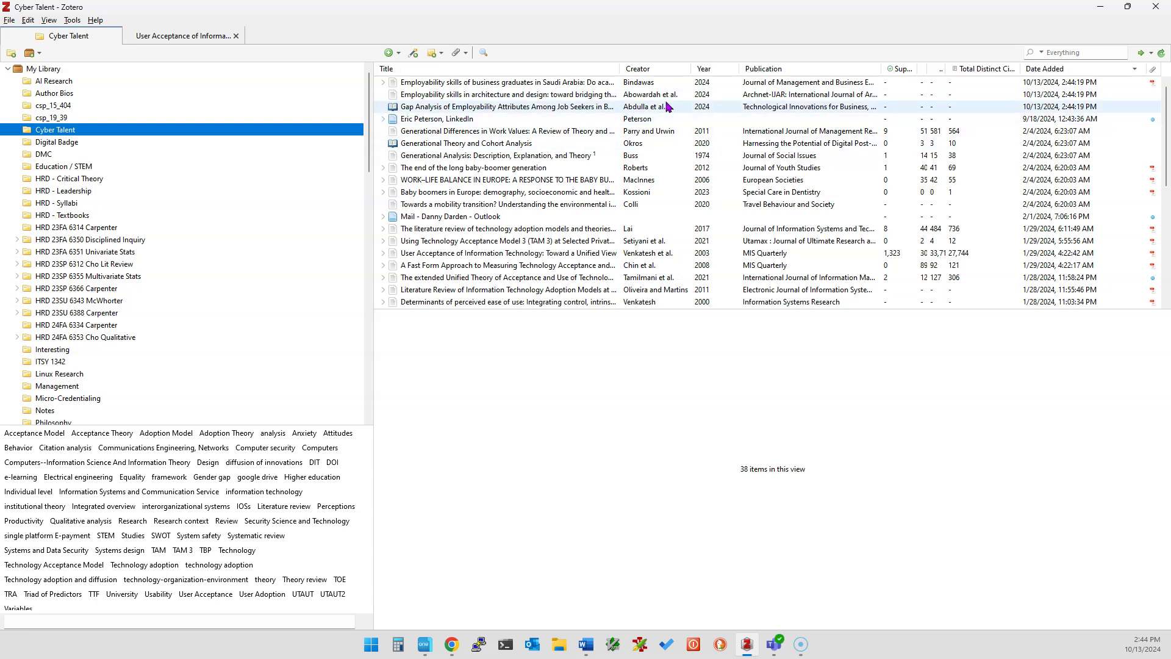
{"action": "left_click", "coordinate": [706, 71]}
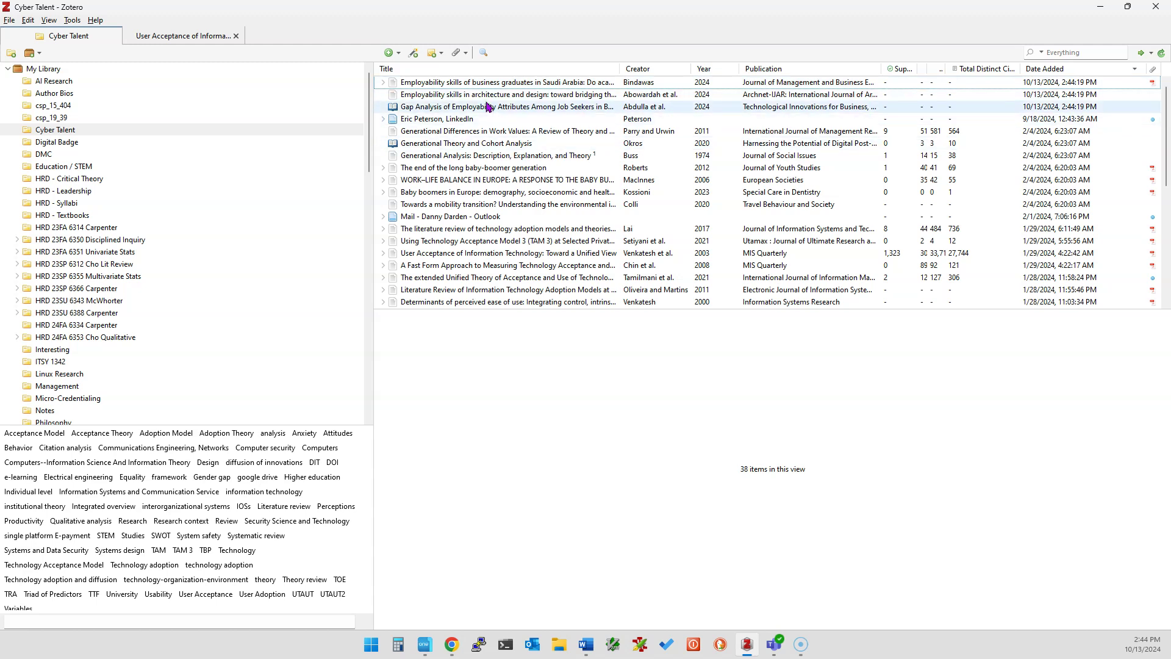
Expand the business graduates article, open its attached PDF and view the first page.
{"action": "left_click", "coordinate": [384, 83]}
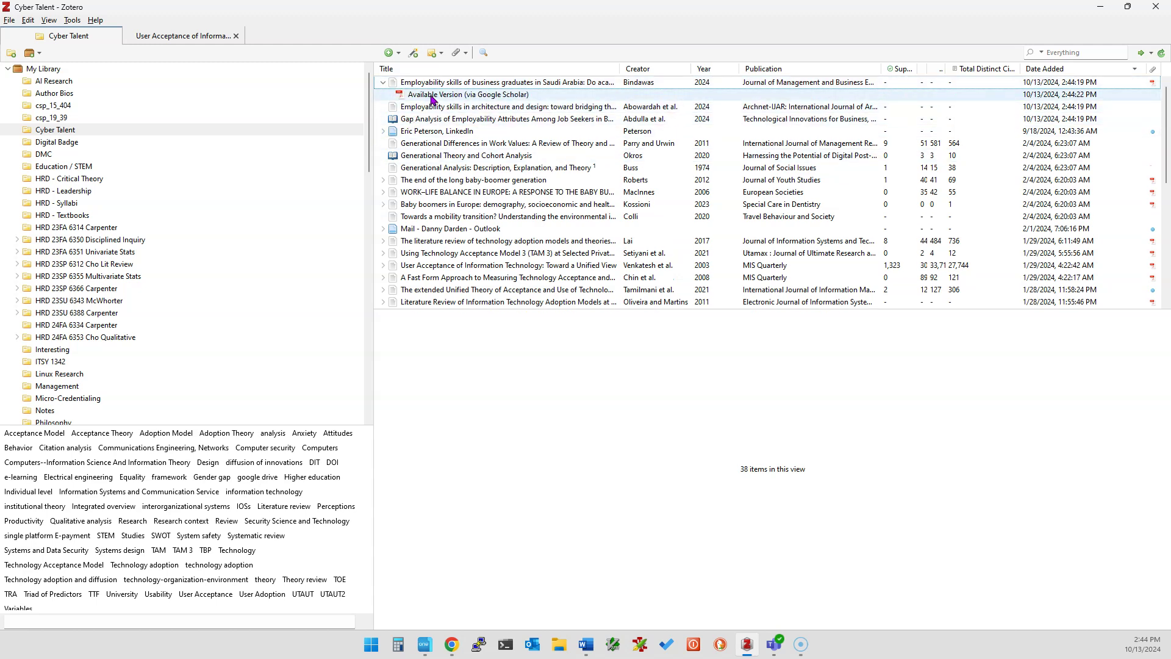
{"action": "right_click", "coordinate": [442, 101]}
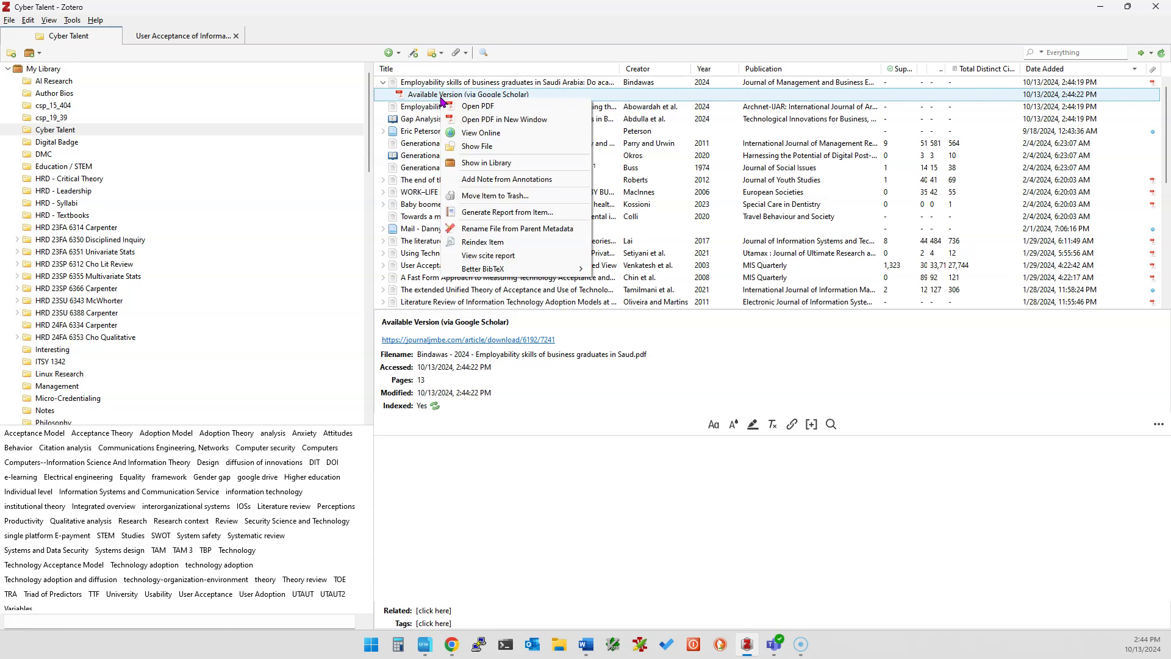
{"action": "double_click", "coordinate": [411, 96]}
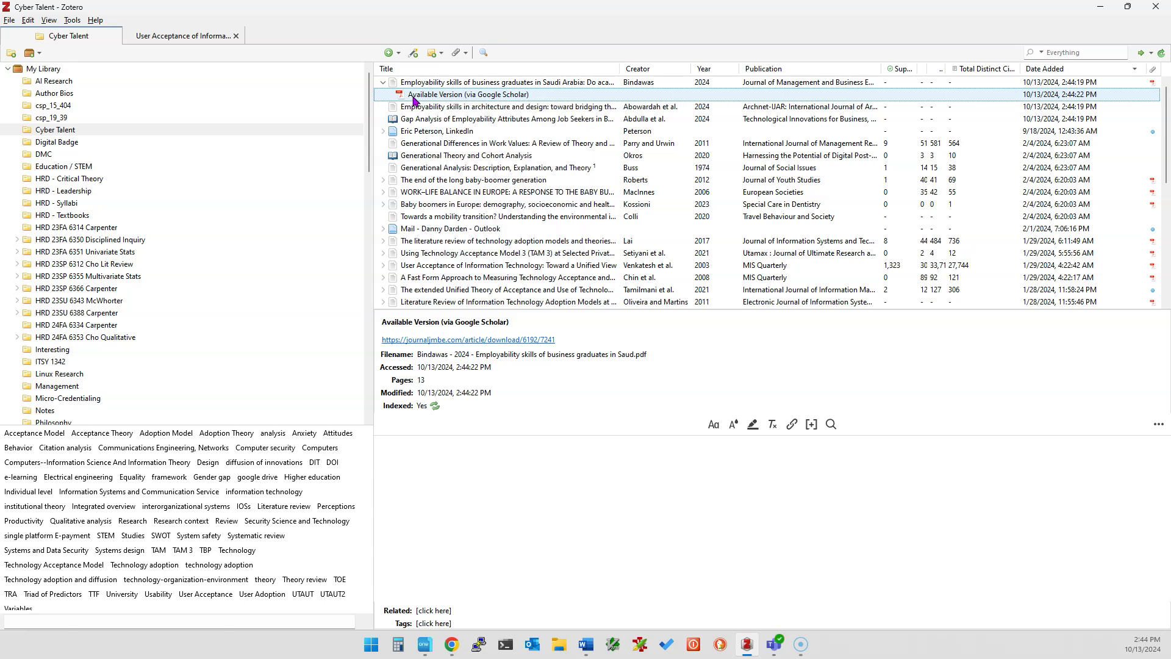
{"action": "scroll", "coordinate": [370, 122], "scroll_direction": "down", "scroll_amount": 15}
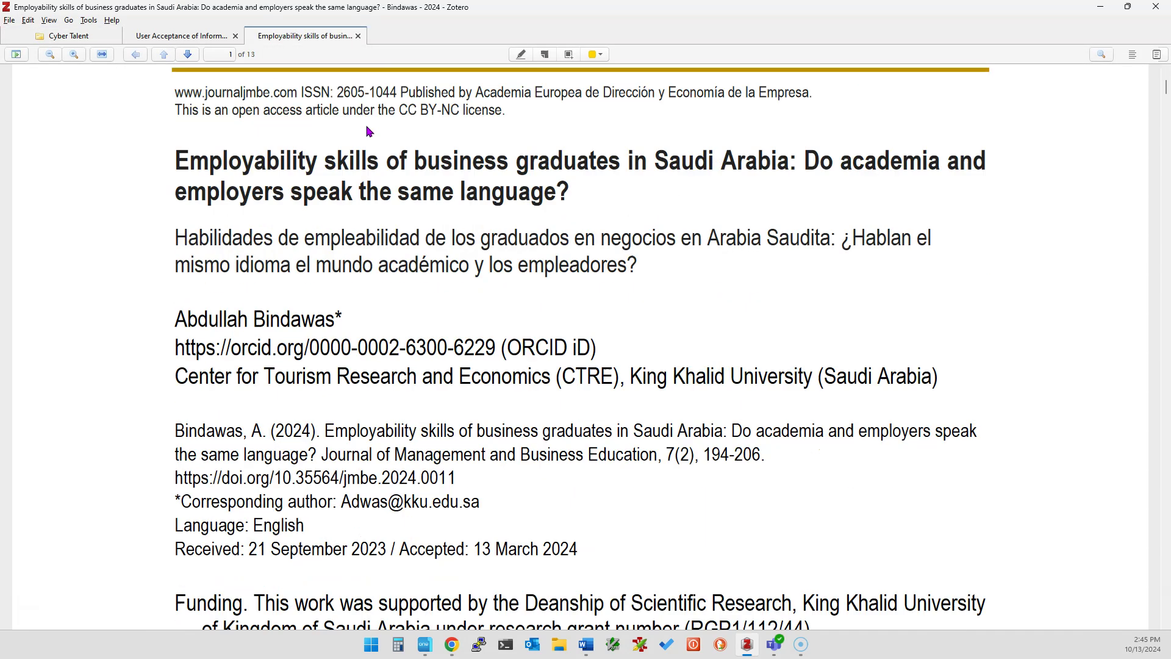
Return to the Cyber Talent collection and rename the article's PDF attachment from its parent metadata.
{"action": "left_click", "coordinate": [66, 38]}
{"action": "right_click", "coordinate": [481, 100]}
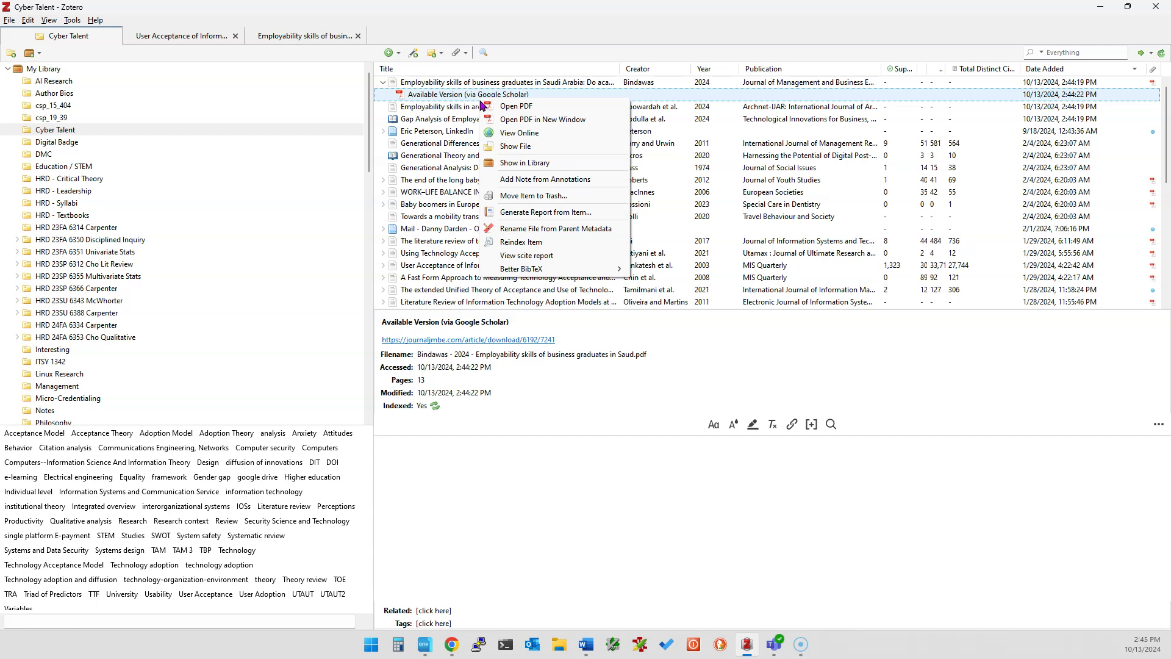
{"action": "left_click", "coordinate": [535, 232]}
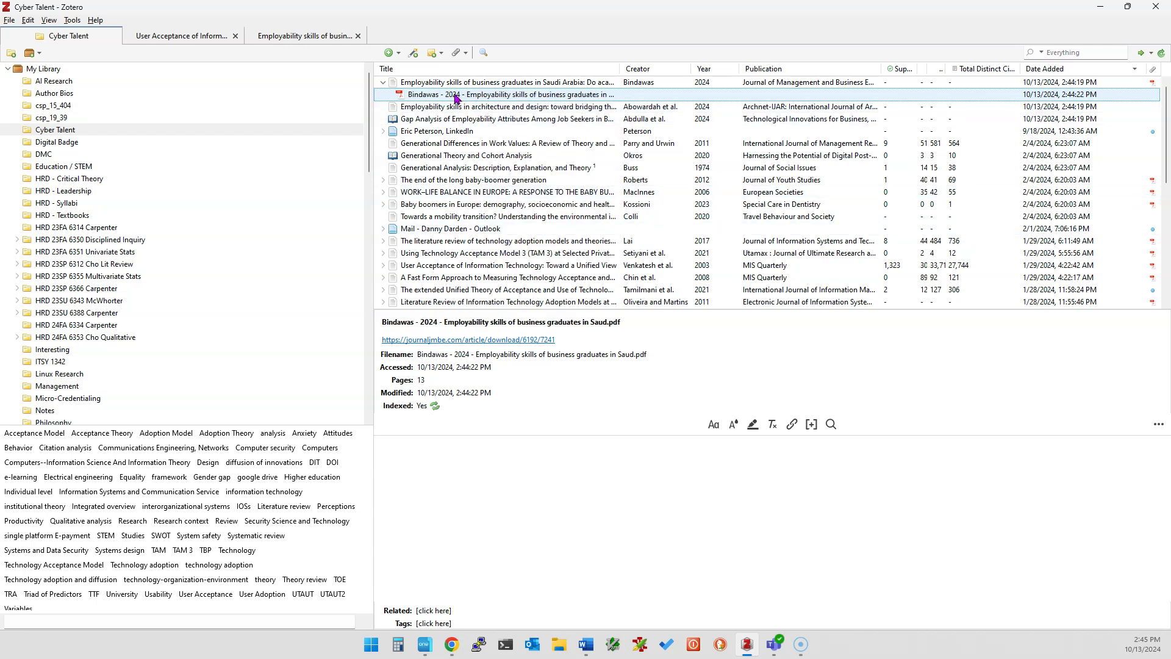
Show the renamed PDF in its storage folder, widen the Name column to read the file name, and close the folder window.
{"action": "right_click", "coordinate": [475, 98]}
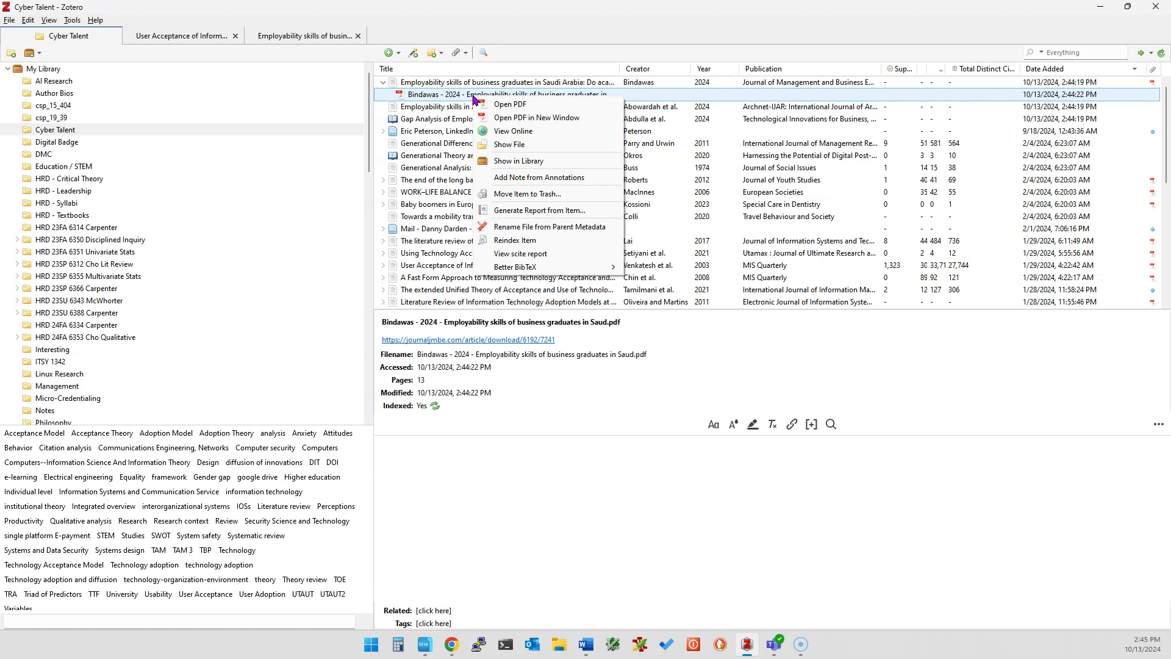
{"action": "left_click", "coordinate": [494, 146]}
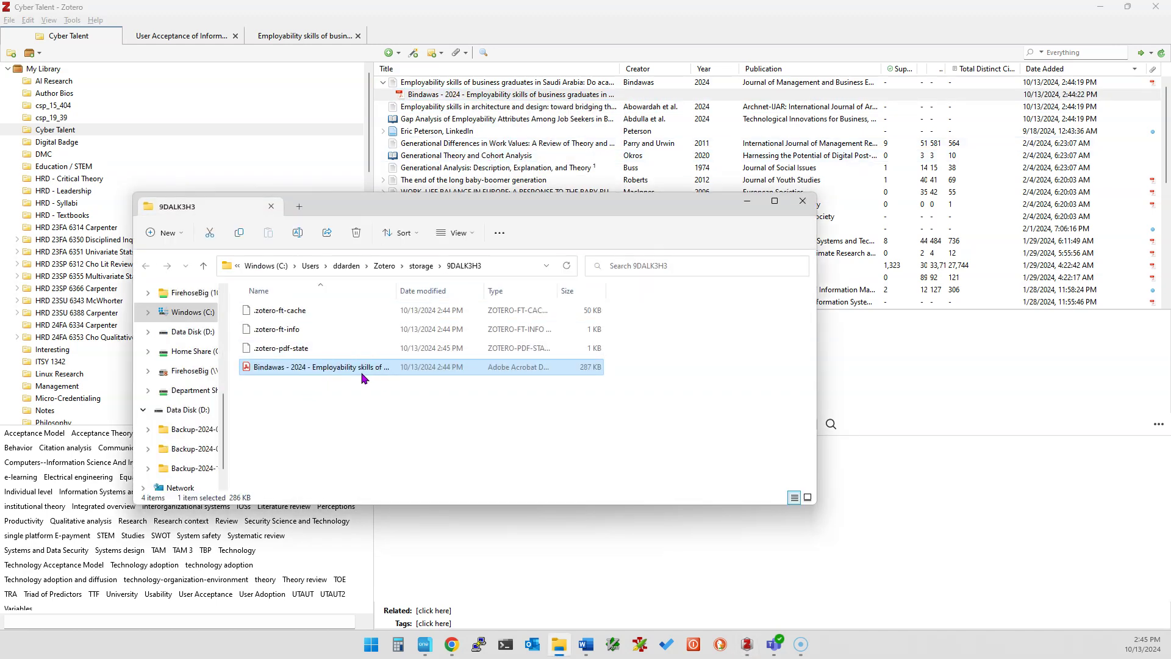
{"action": "left_click_drag", "start_coordinate": [397, 291], "coordinate": [440, 298]}
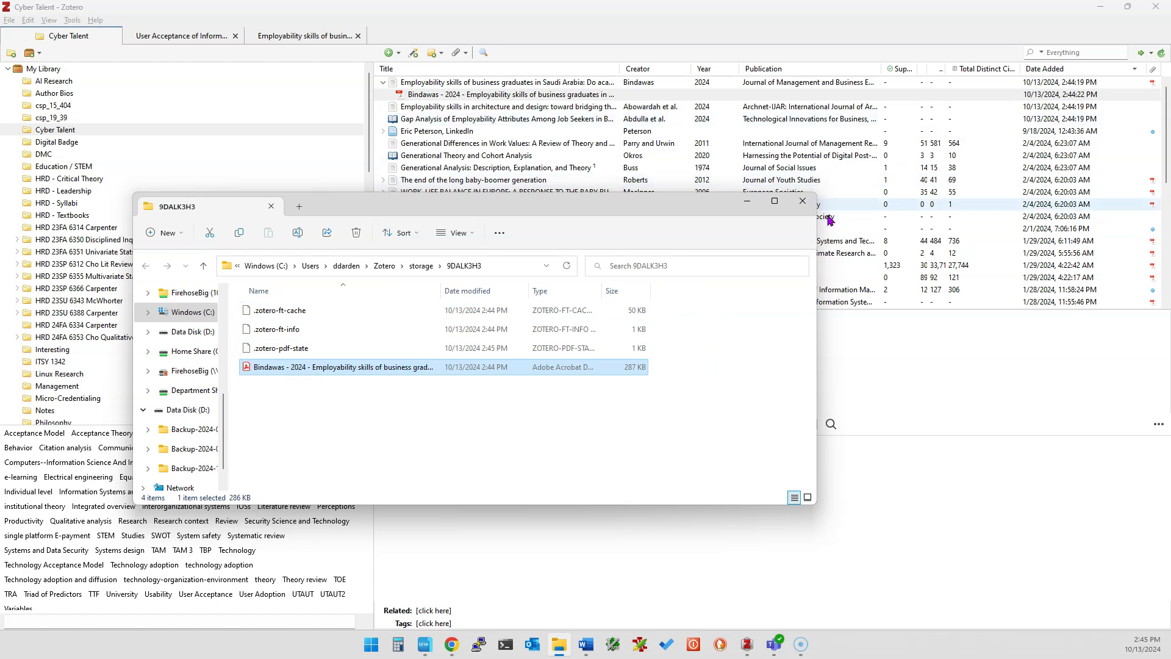
{"action": "left_click", "coordinate": [811, 208]}
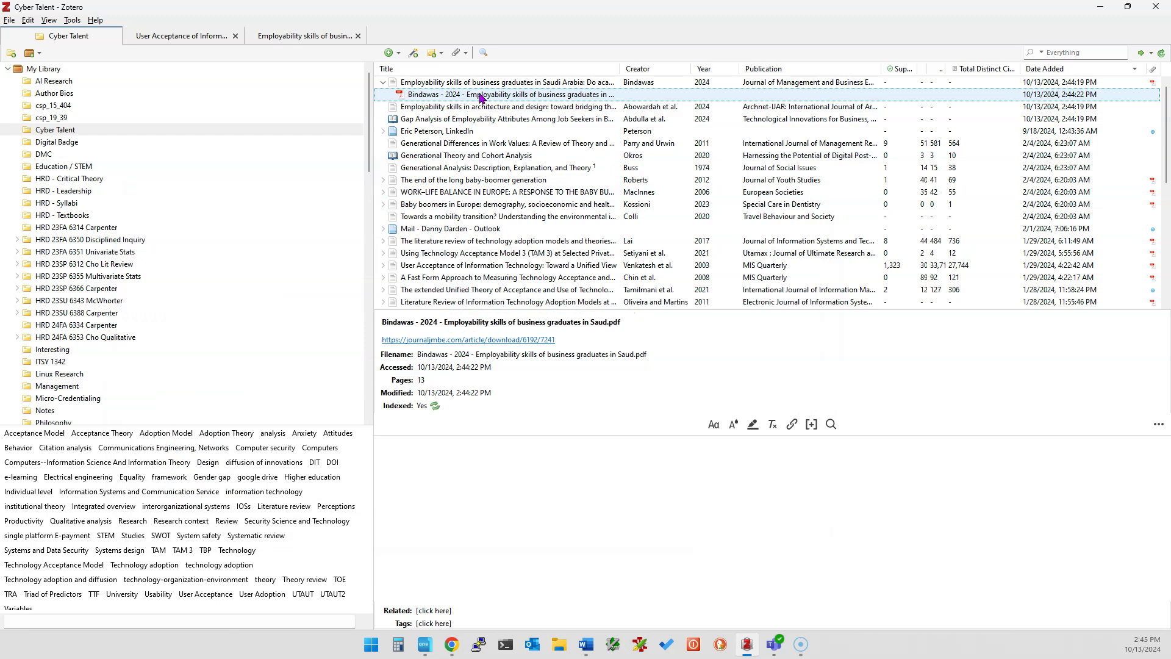
Select the architecture and design employability article and review its bibliographic details down to the URL.
{"action": "left_click", "coordinate": [421, 110]}
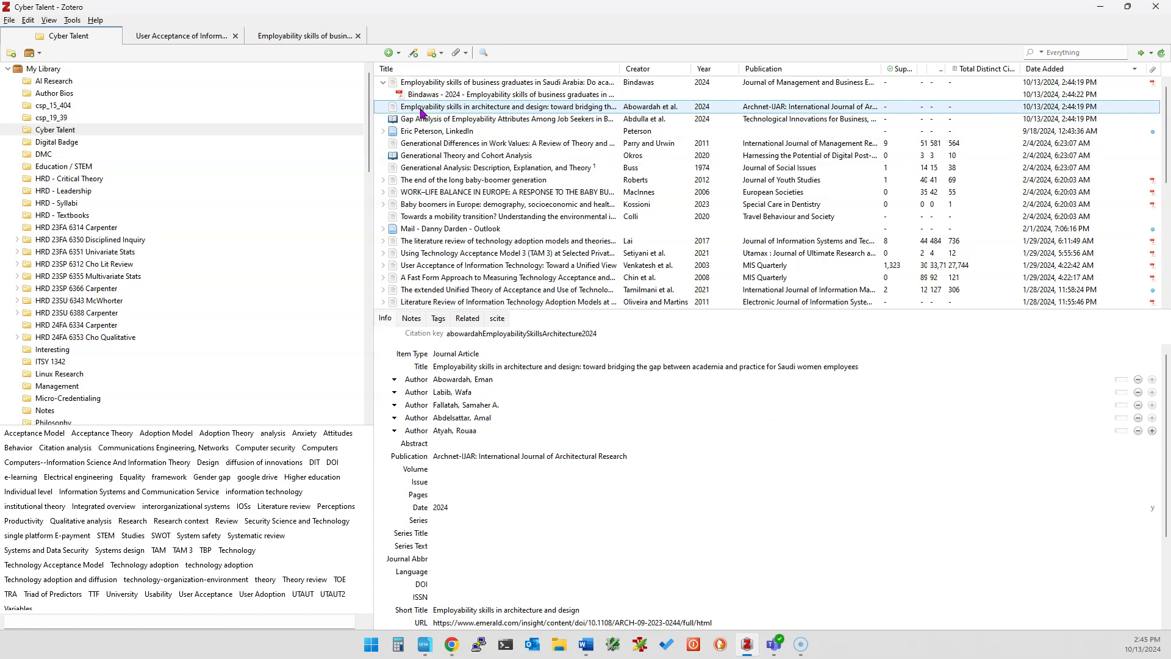
{"action": "left_click", "coordinate": [559, 367]}
{"action": "scroll", "coordinate": [549, 403], "scroll_direction": "down", "scroll_amount": 3}
{"action": "left_click", "coordinate": [542, 510]}
{"action": "key", "text": "Escape"}
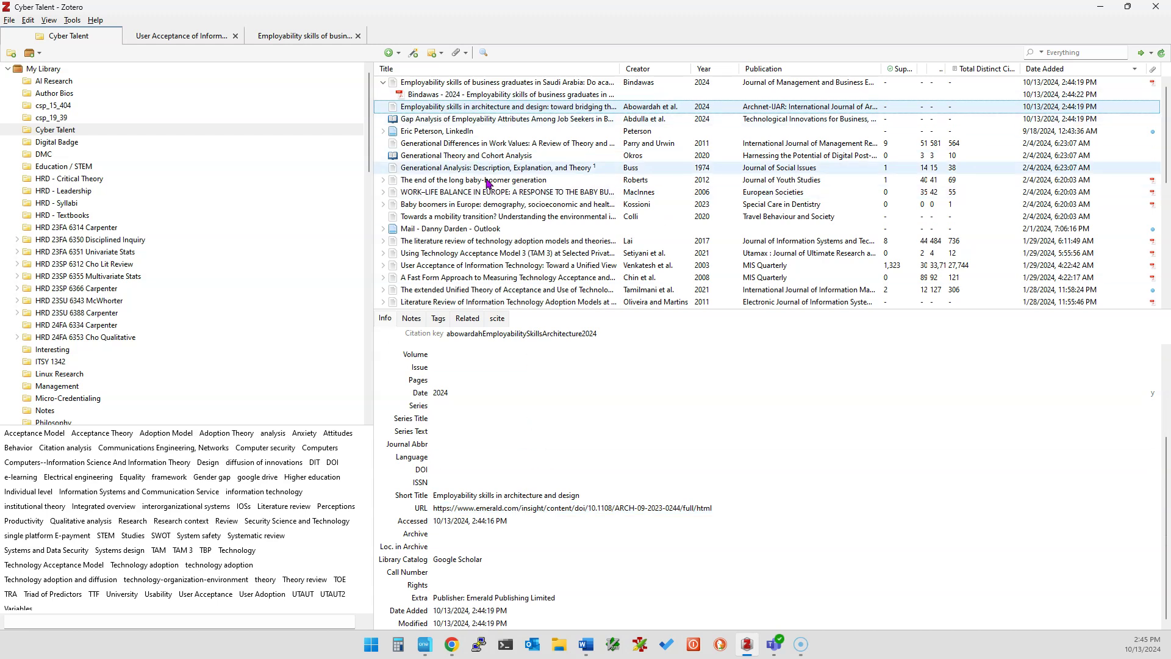
Copy the architecture and design article's emerald.com URL from its item details.
{"action": "left_click", "coordinate": [531, 513]}
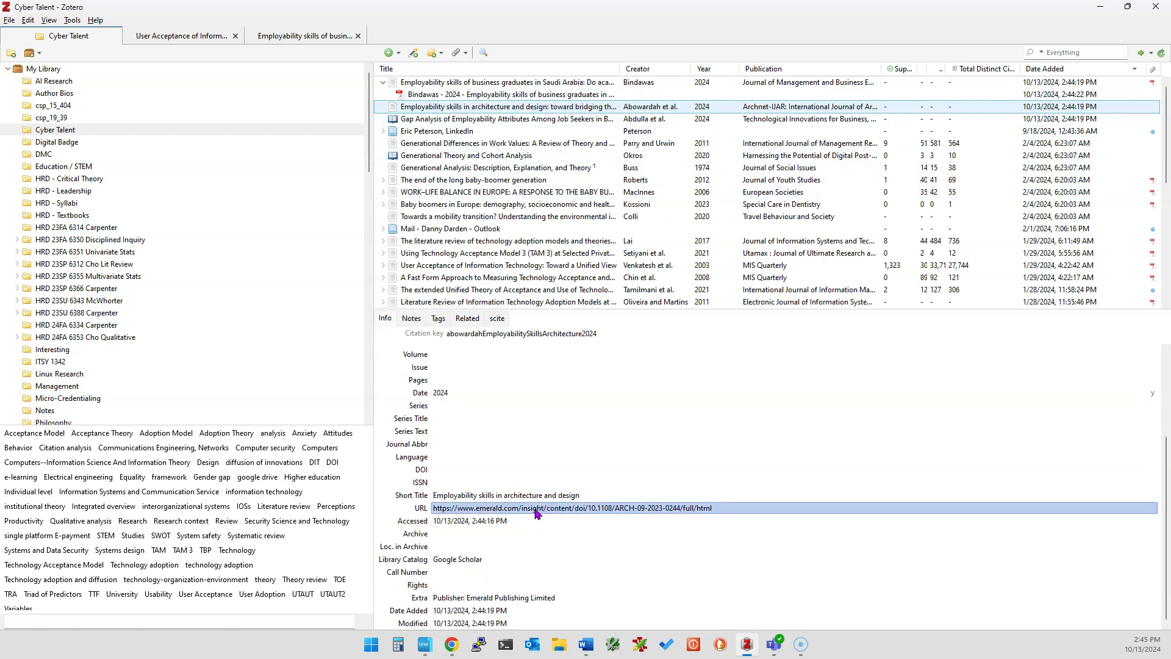
{"action": "left_click", "coordinate": [531, 471]}
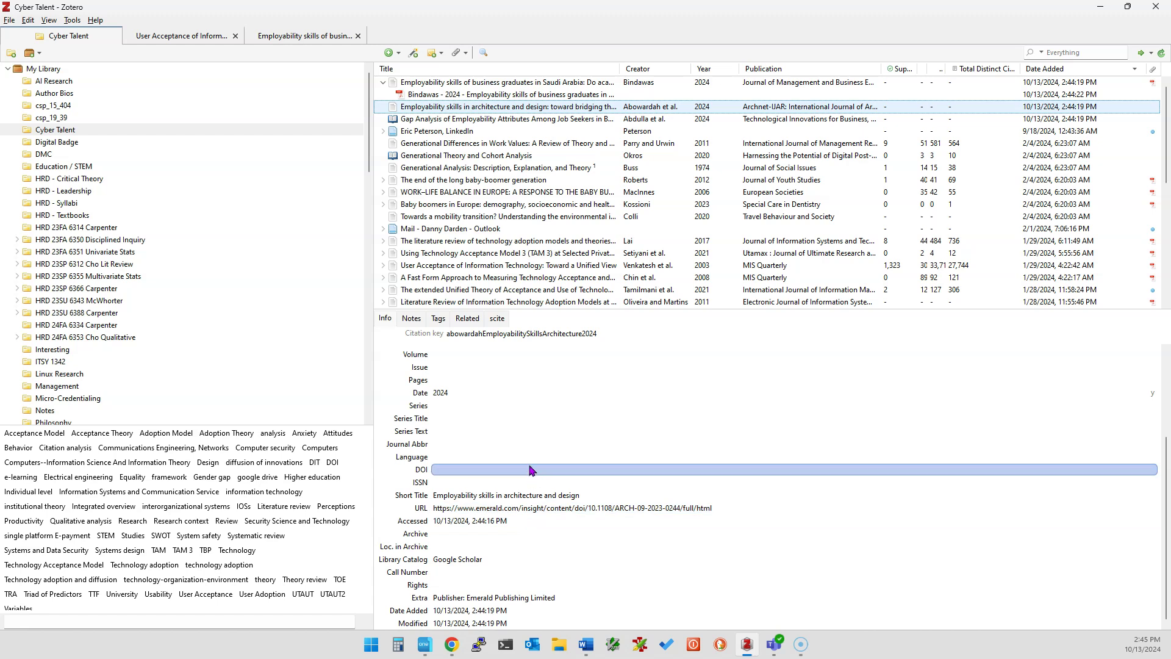
{"action": "left_click", "coordinate": [502, 513]}
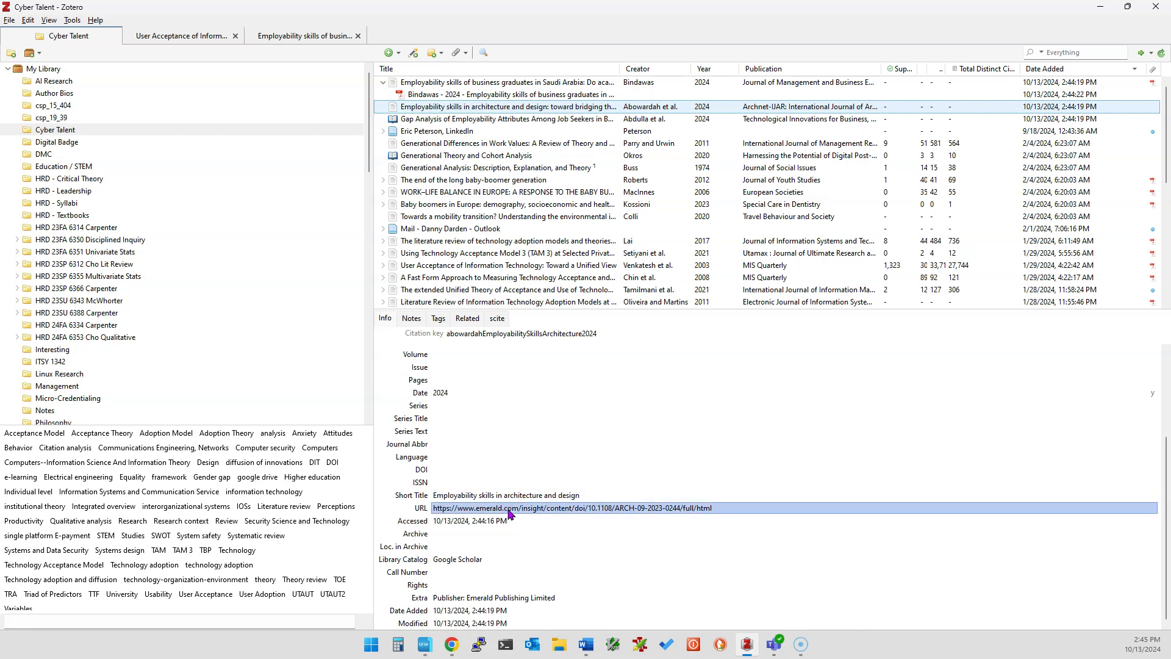
{"action": "left_click", "coordinate": [504, 510]}
{"action": "key", "text": "super+c"}
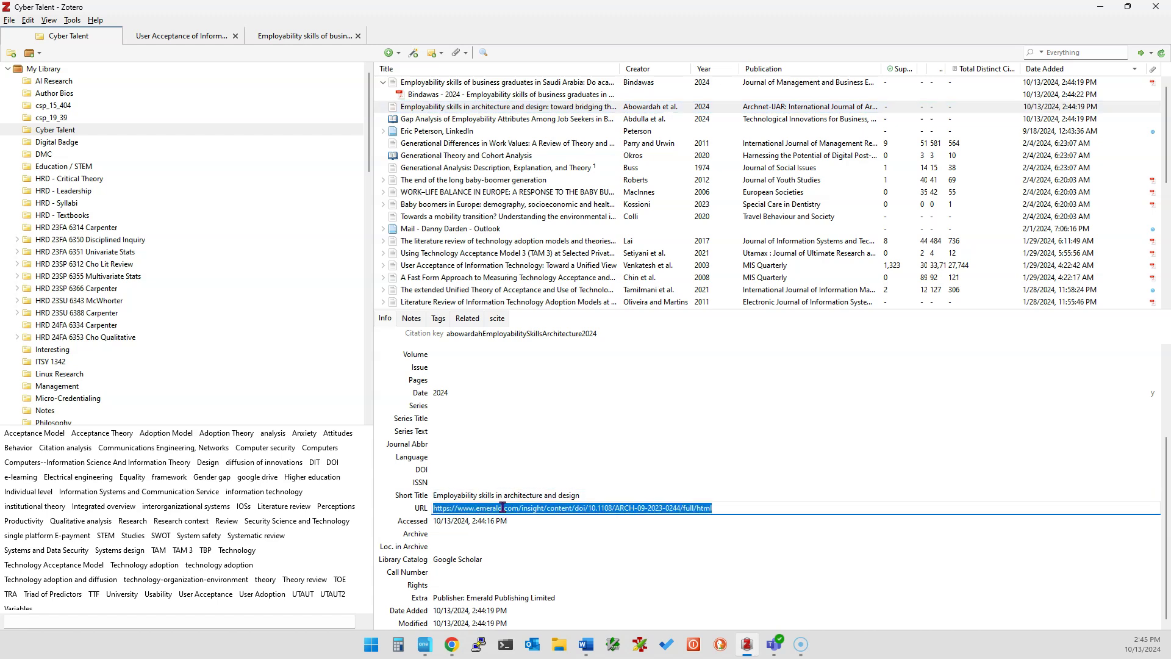
{"action": "right_click", "coordinate": [502, 508]}
{"action": "left_click", "coordinate": [527, 547]}
{"action": "left_click", "coordinate": [584, 522]}
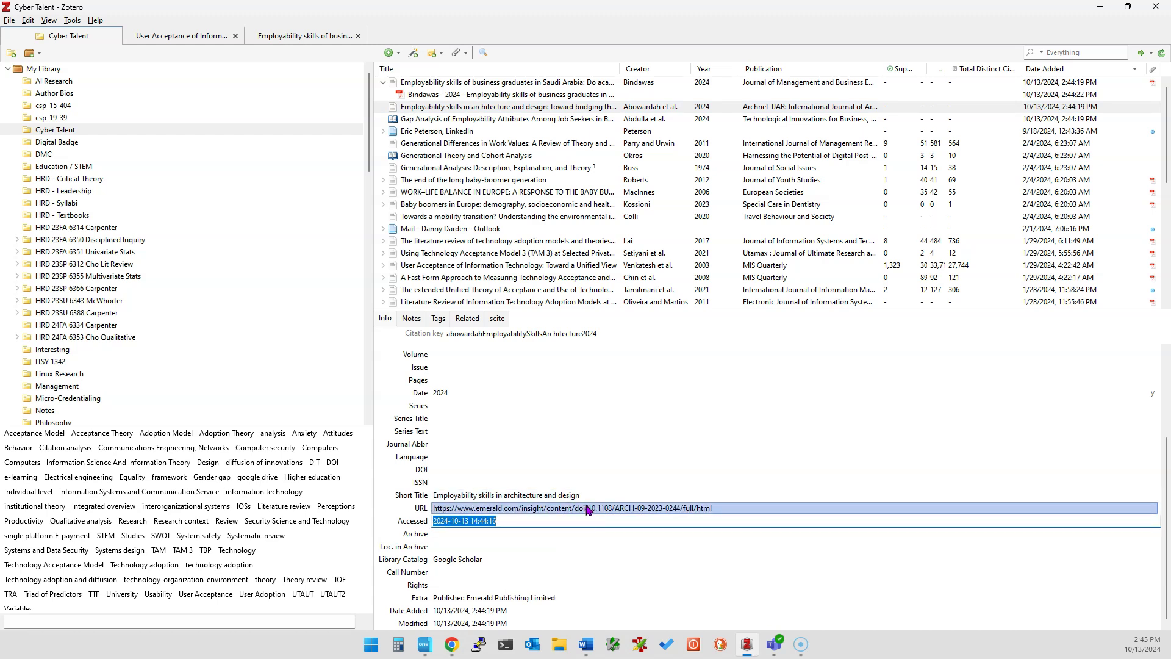
{"action": "left_click", "coordinate": [593, 482]}
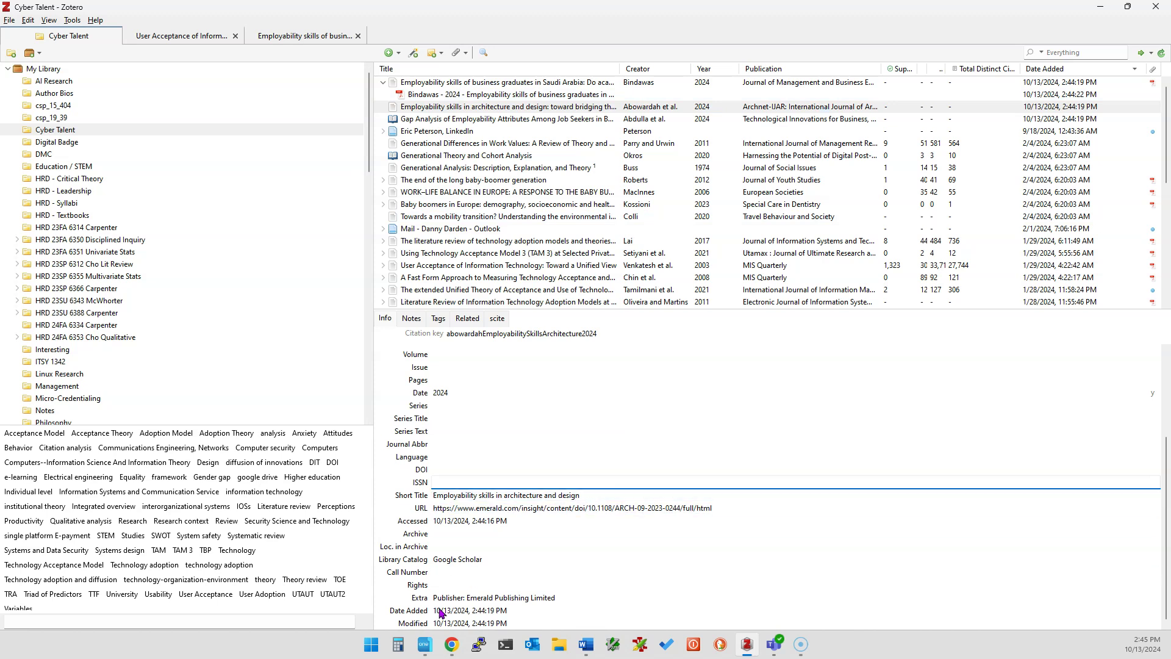
Switch to the Chrome window showing the Google Scholar results.
{"action": "left_click", "coordinate": [451, 644]}
{"action": "left_click", "coordinate": [455, 549]}
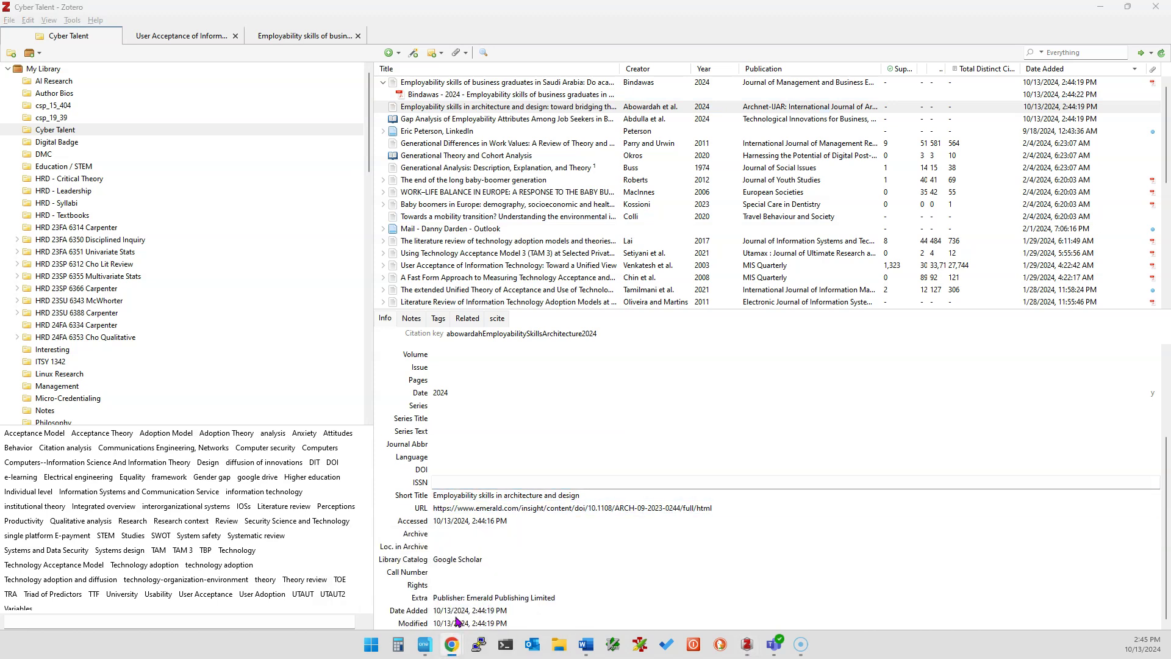
{"action": "left_click", "coordinate": [457, 542]}
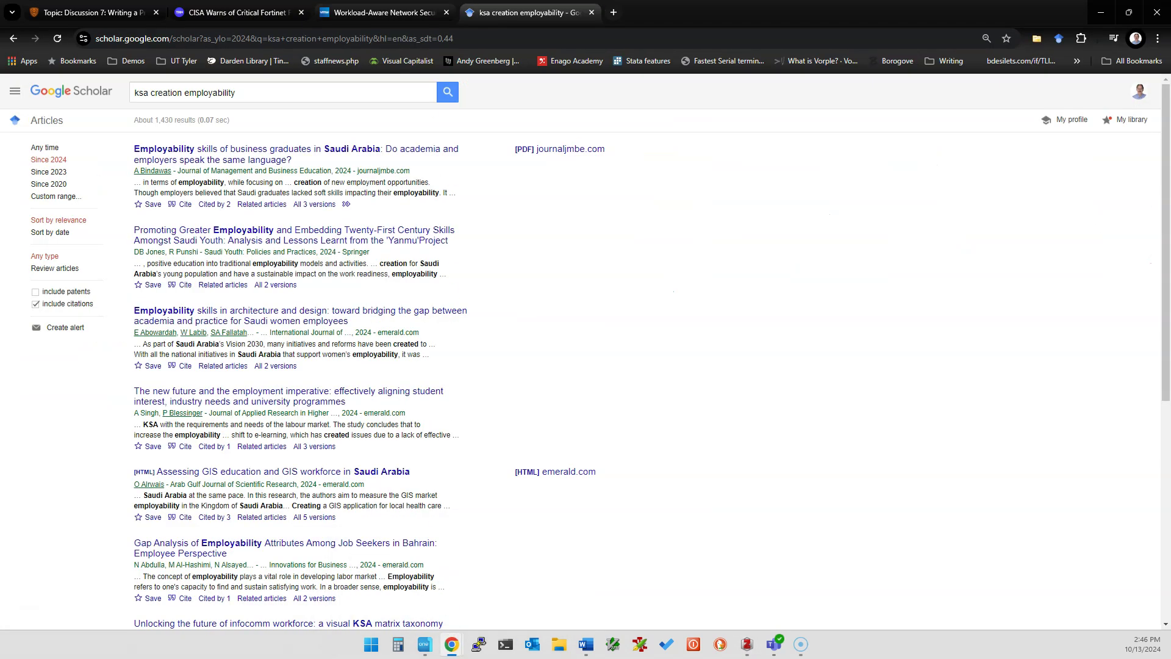
Open the copied emerald.com article address and request institutional access through University of Texas - Tyler.
{"action": "right_click", "coordinate": [335, 39]}
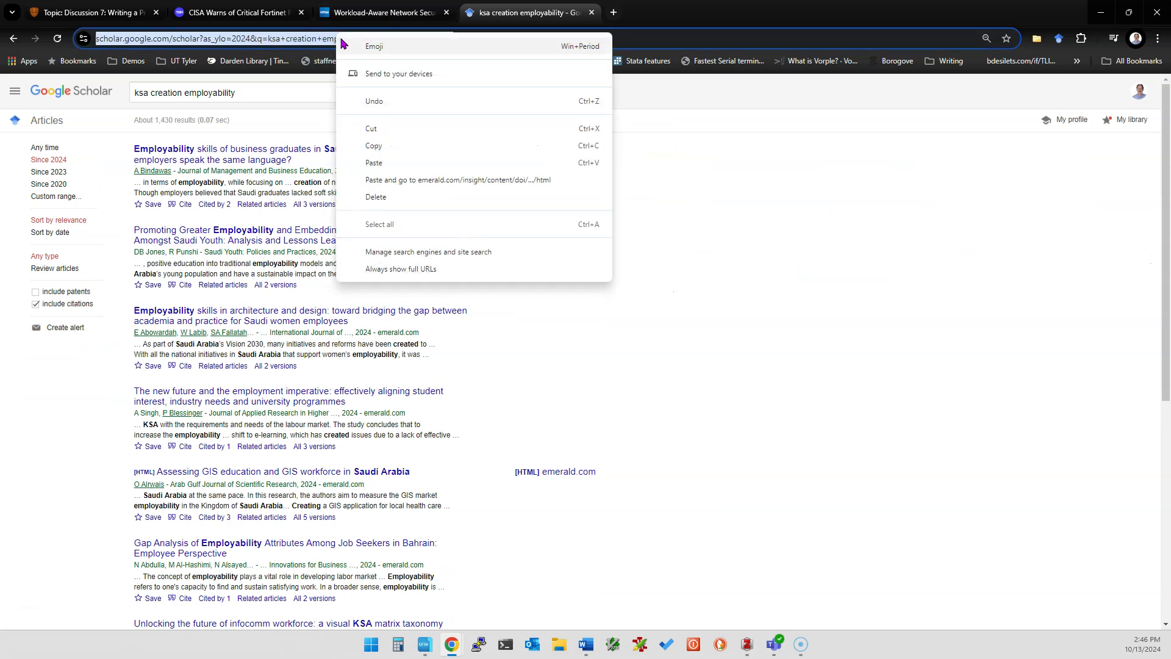
{"action": "left_click", "coordinate": [395, 179]}
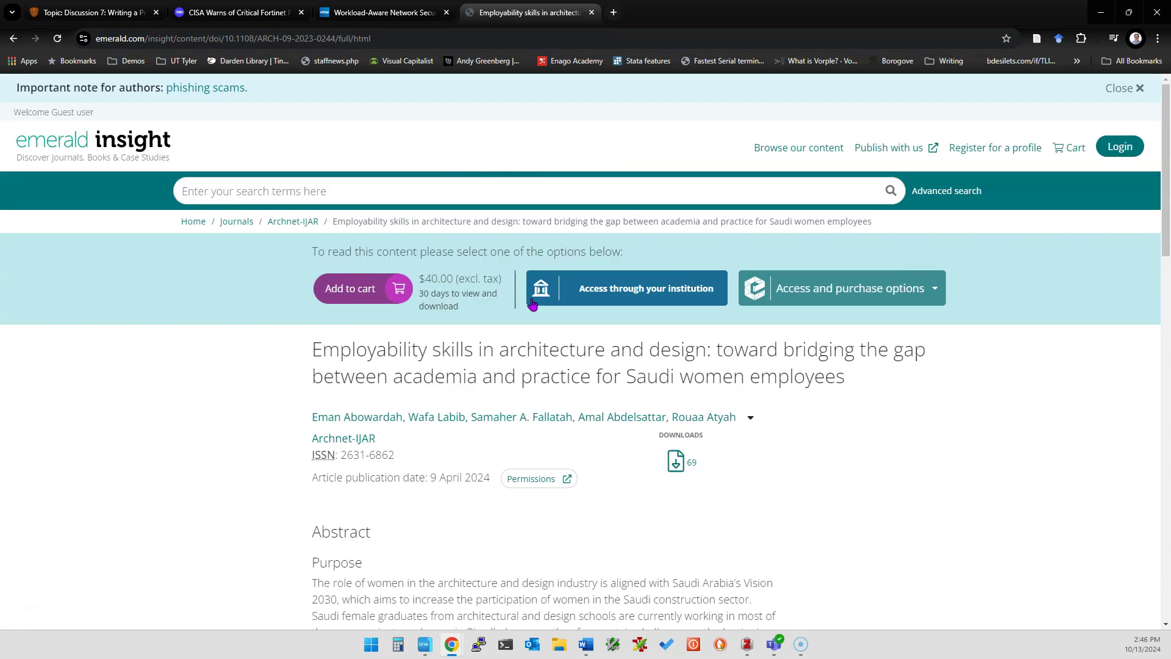
{"action": "mouse_move", "coordinate": [681, 464]}
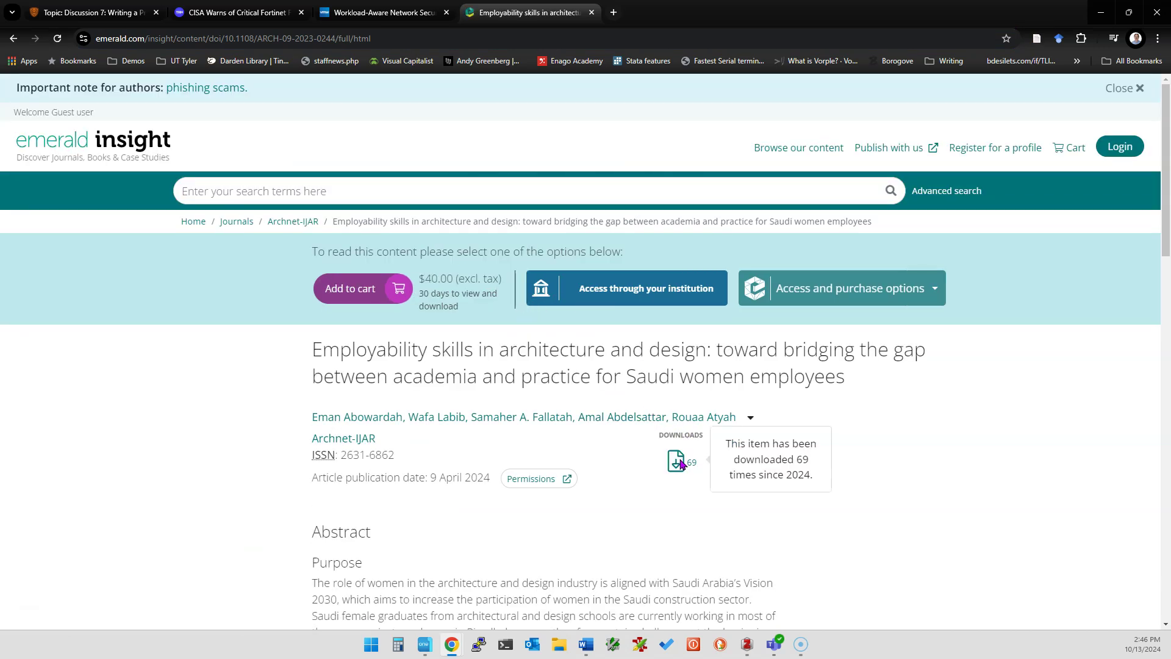
{"action": "left_click", "coordinate": [572, 305]}
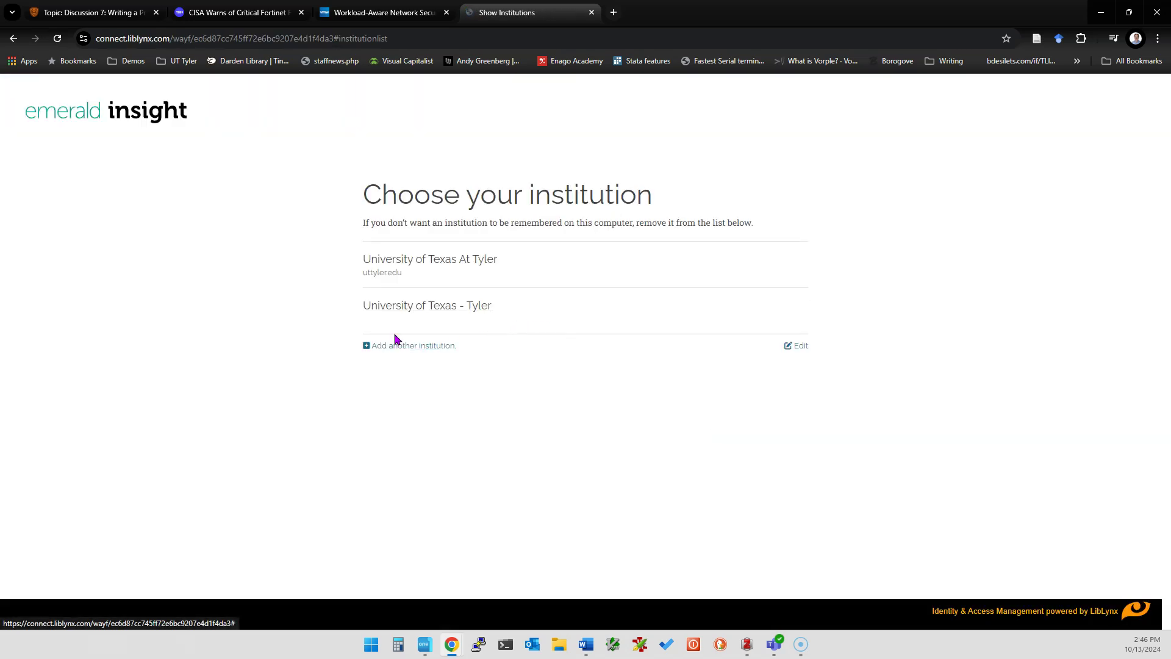
{"action": "left_click", "coordinate": [421, 310]}
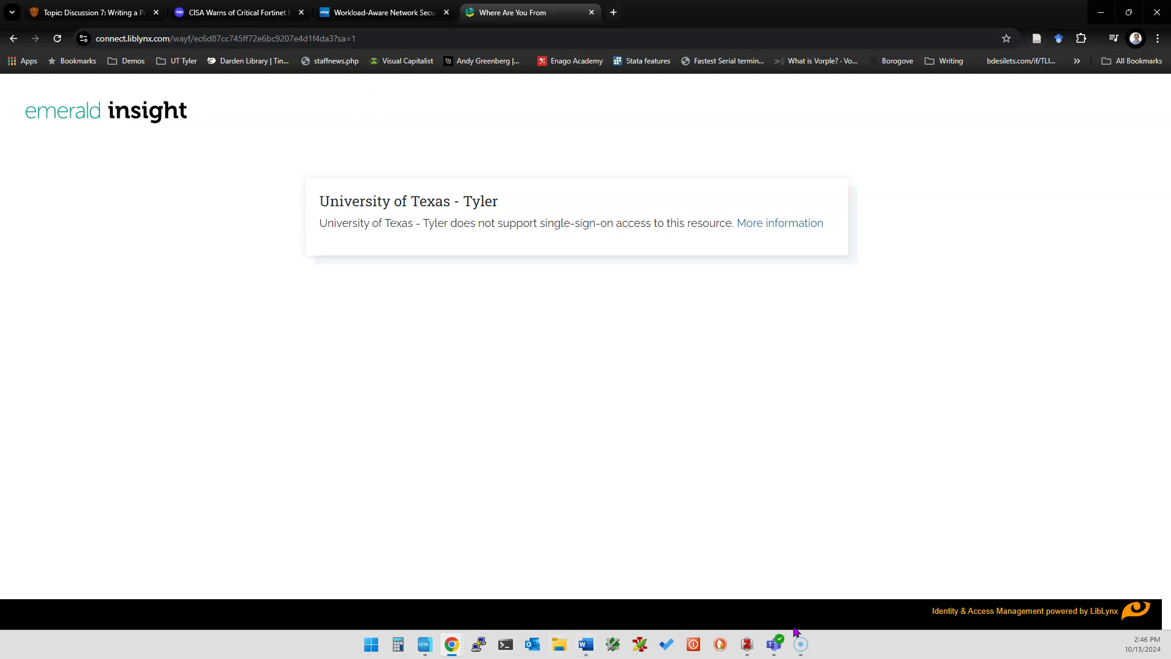
Switch to Zotero, collapse the business graduates employability article, and select the architecture and design article.
{"action": "left_click", "coordinate": [747, 644]}
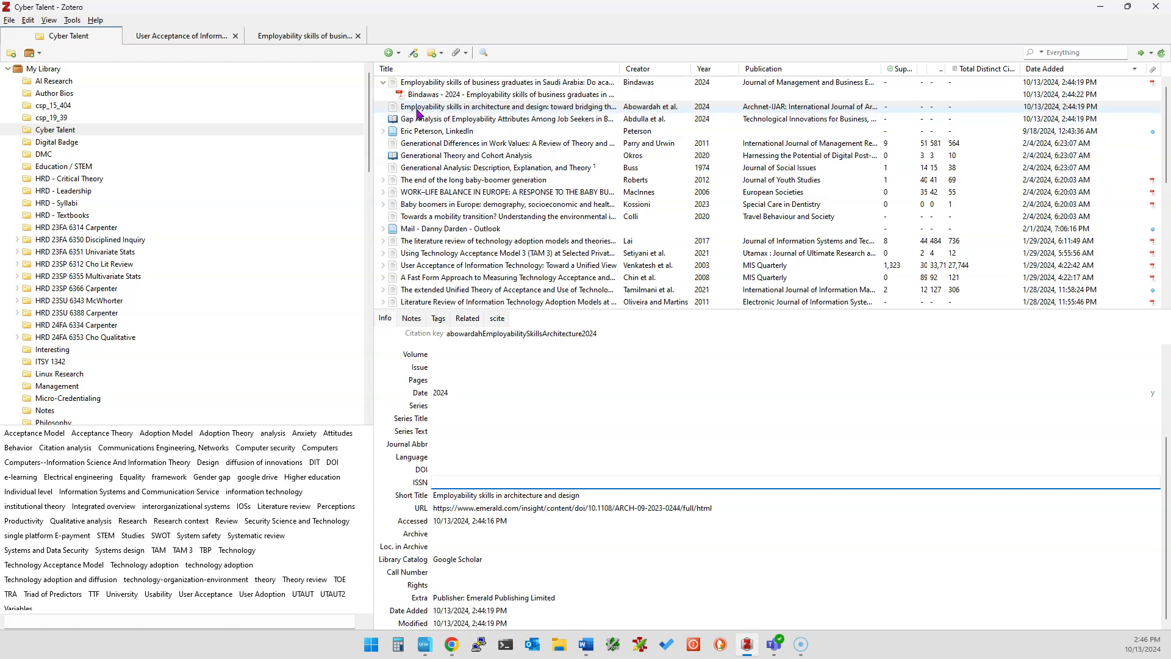
{"action": "scroll", "coordinate": [418, 113], "scroll_direction": "down", "scroll_amount": 2}
{"action": "scroll", "coordinate": [406, 115], "scroll_direction": "up", "scroll_amount": 2}
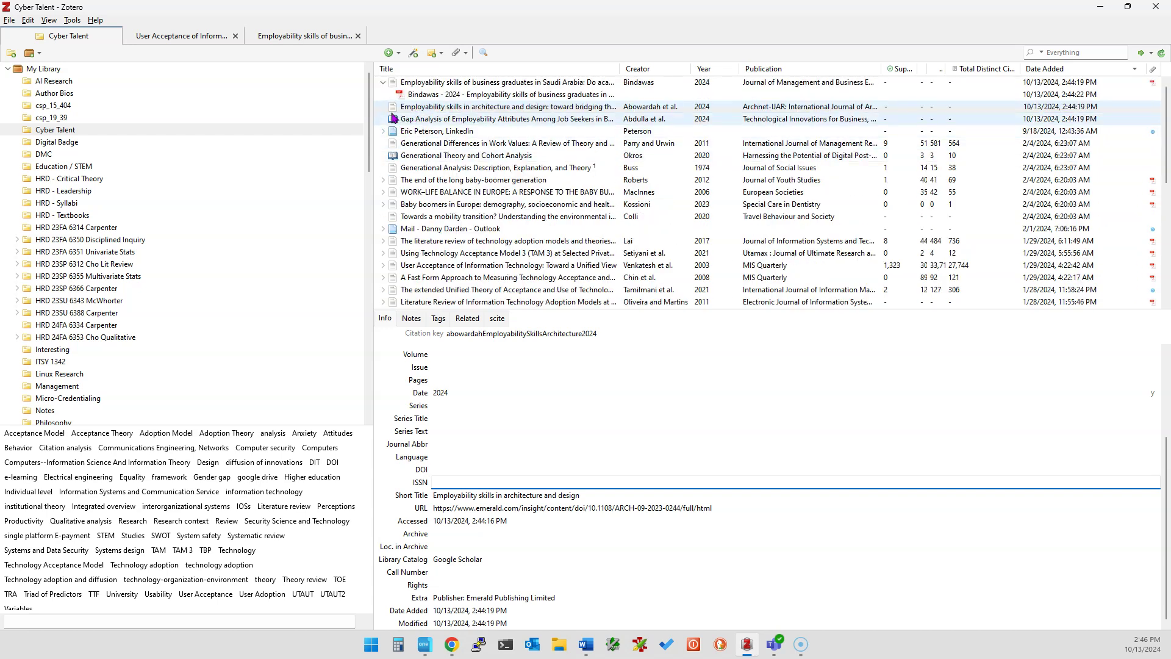
{"action": "key", "text": "Up"}
{"action": "key", "text": "Up"}
{"action": "key", "text": "Left"}
{"action": "key", "text": "Down"}
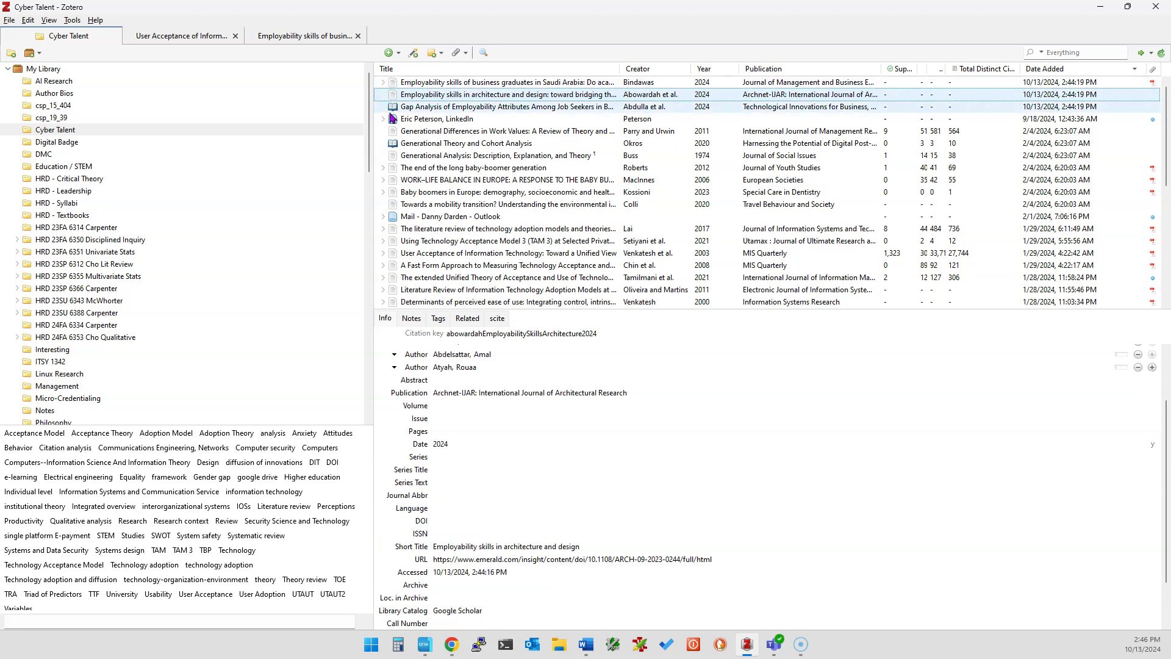
Review the Bahrain gap analysis and architecture articles' details, and look through the Cyber Talent list for item types and attachments.
{"action": "key", "text": "Down"}
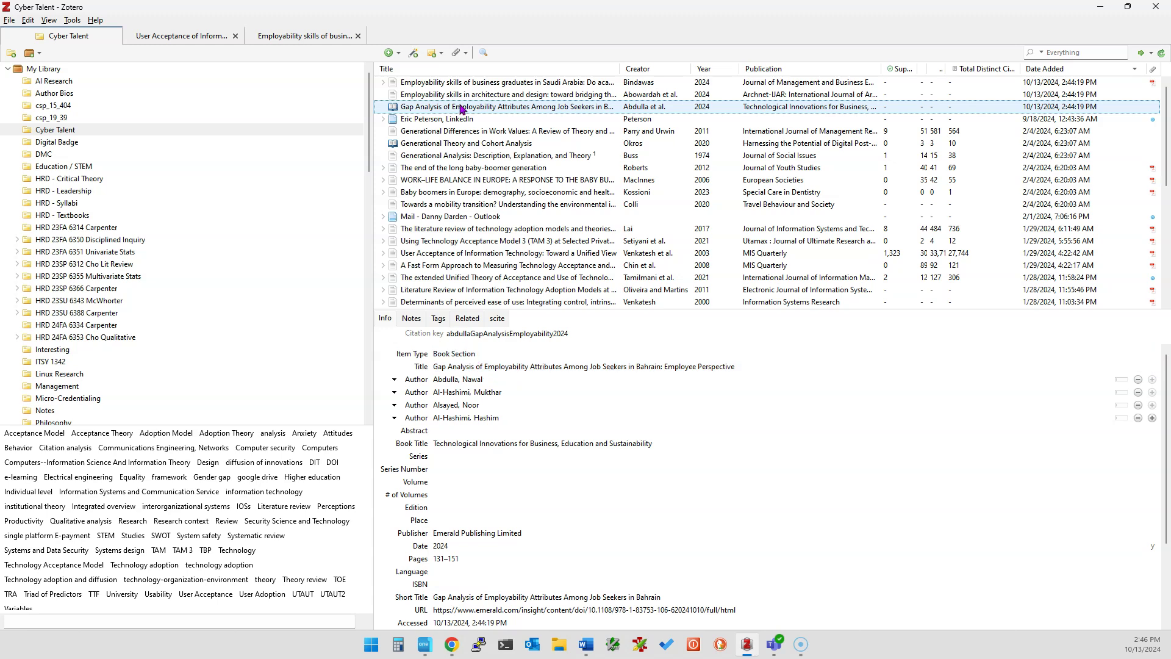
{"action": "left_click", "coordinate": [393, 95]}
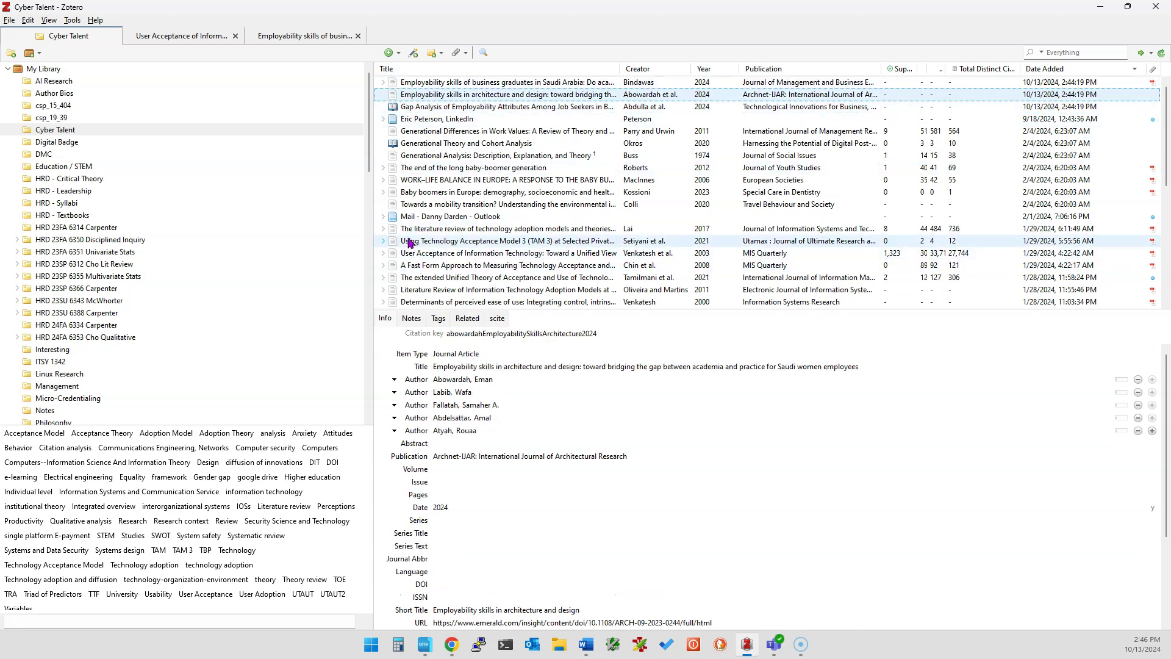
{"action": "scroll", "coordinate": [397, 218], "scroll_direction": "down", "scroll_amount": 5}
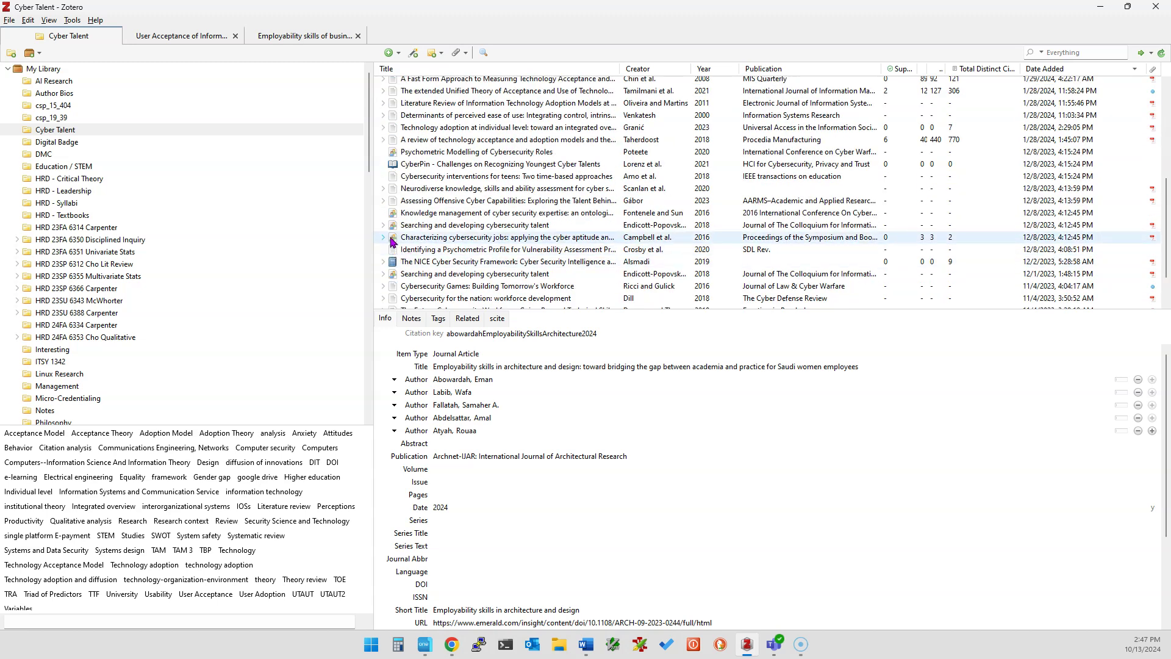
{"action": "scroll", "coordinate": [400, 224], "scroll_direction": "down", "scroll_amount": 1}
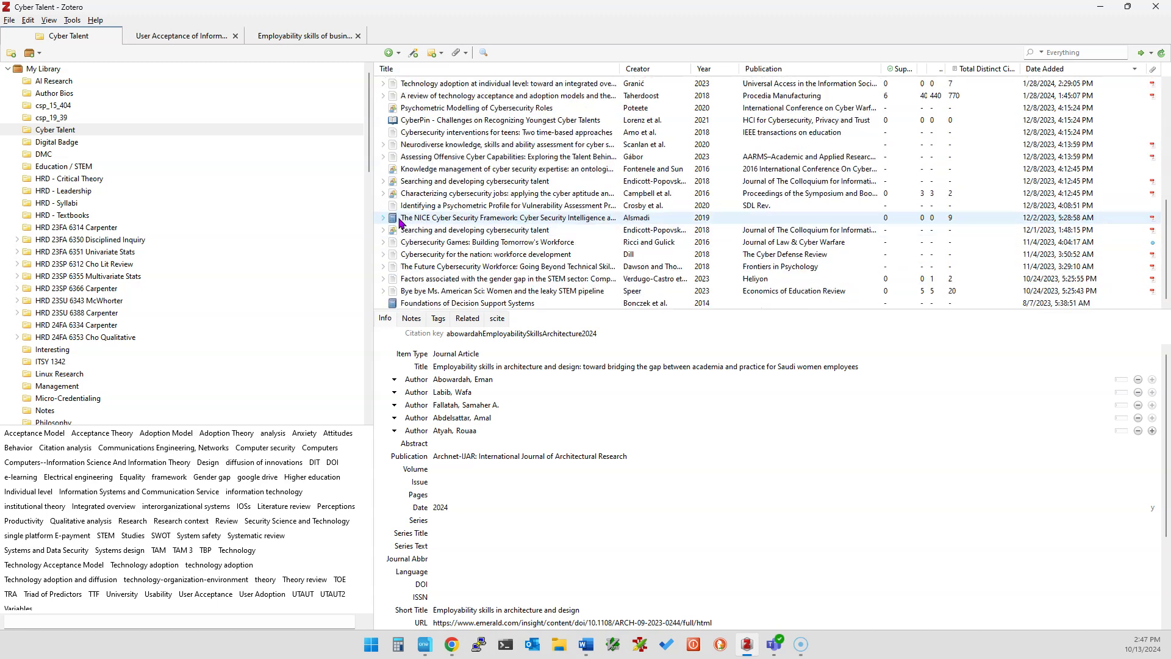
{"action": "scroll", "coordinate": [400, 227], "scroll_direction": "up", "scroll_amount": 6}
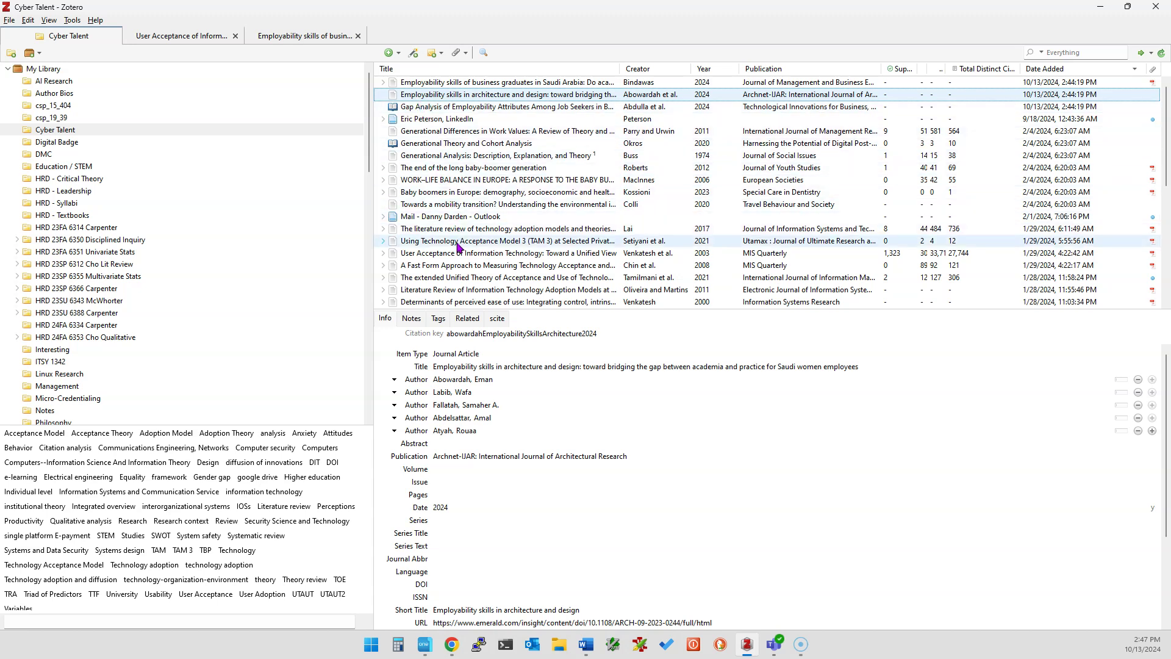
Examine the bibliography options for the Generational Differences in Work Values article, including the Citations and Bibliography output modes, and cancel.
{"action": "right_click", "coordinate": [433, 133]}
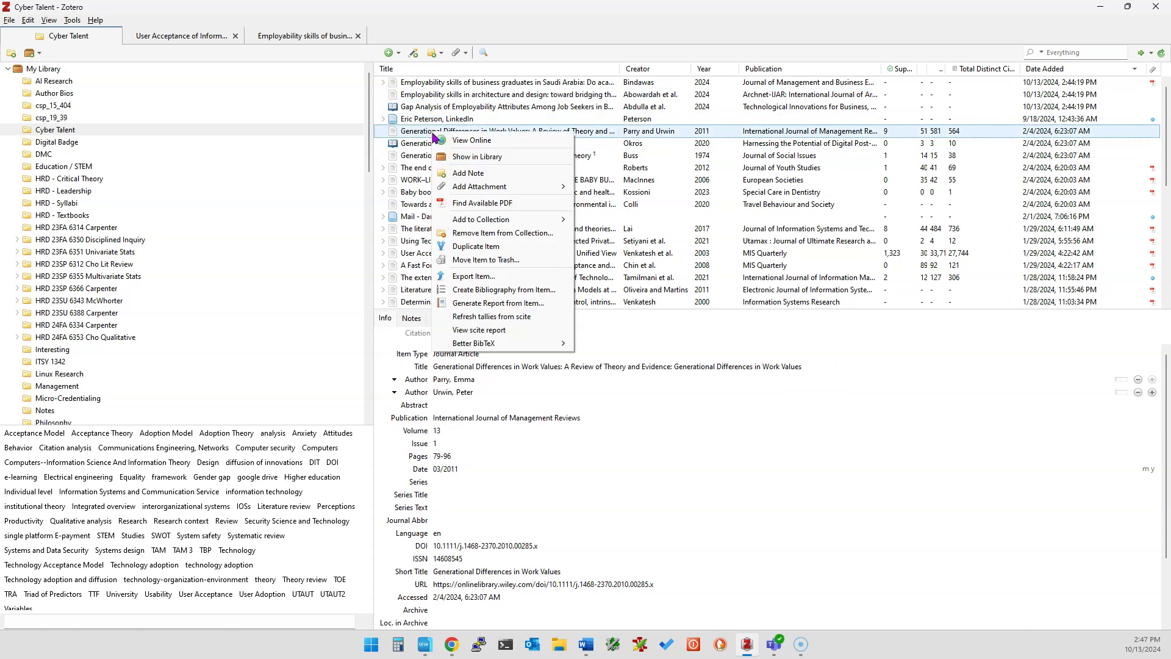
{"action": "mouse_move", "coordinate": [522, 345]}
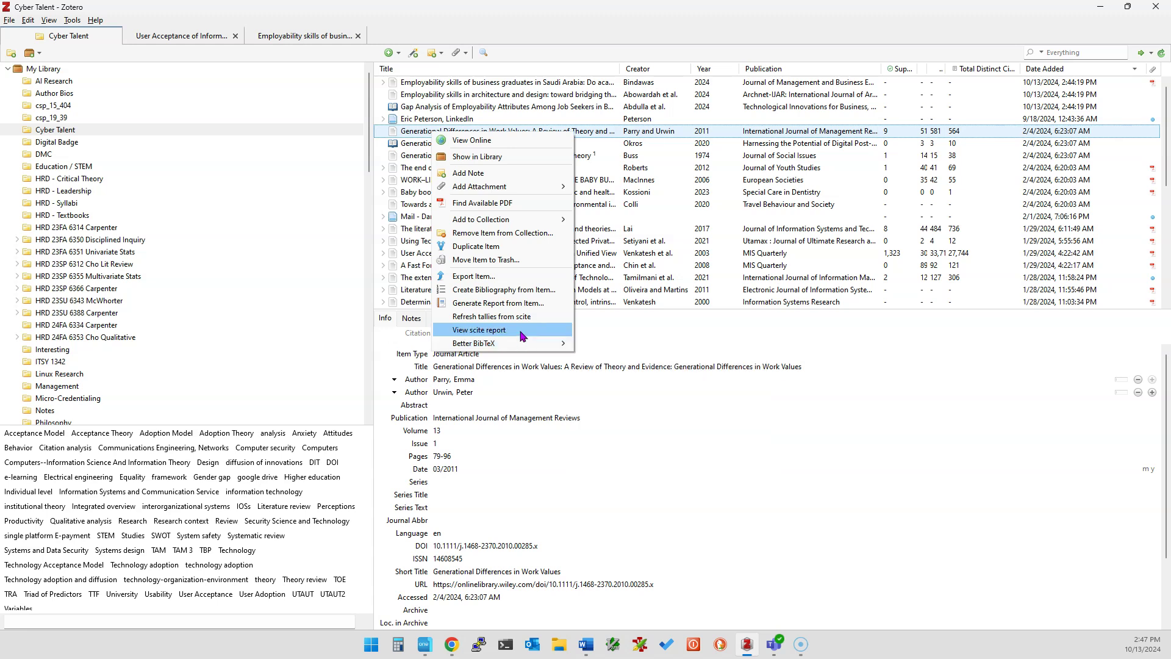
{"action": "left_click", "coordinate": [504, 290]}
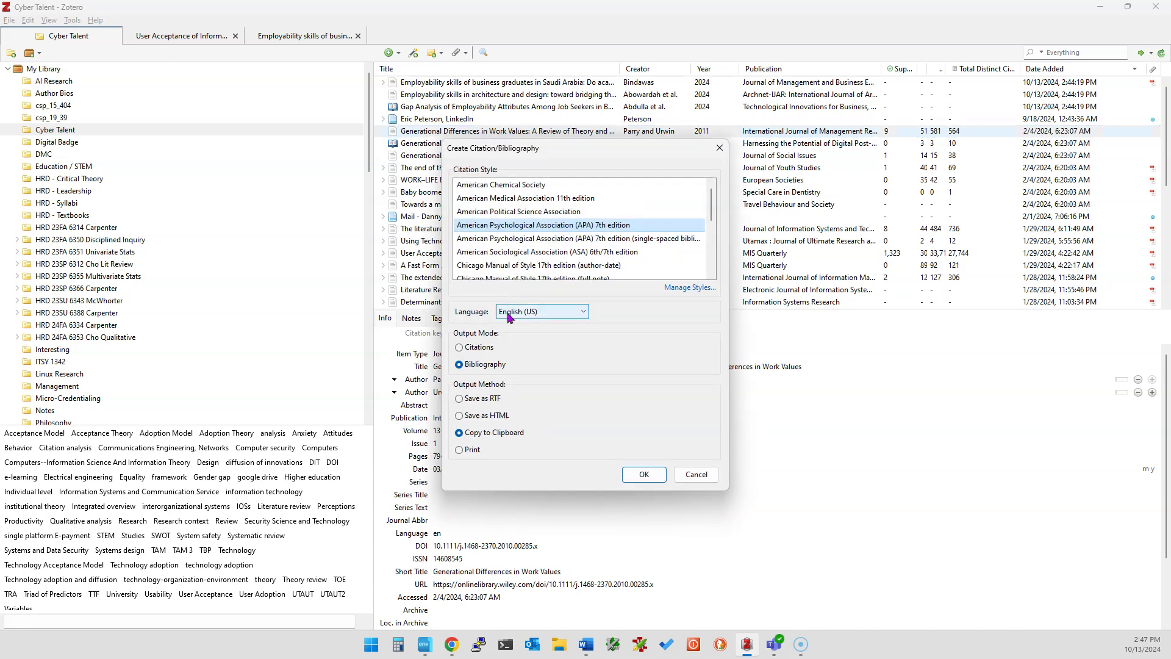
{"action": "left_click", "coordinate": [482, 349]}
{"action": "left_click", "coordinate": [475, 366]}
{"action": "left_click", "coordinate": [695, 475]}
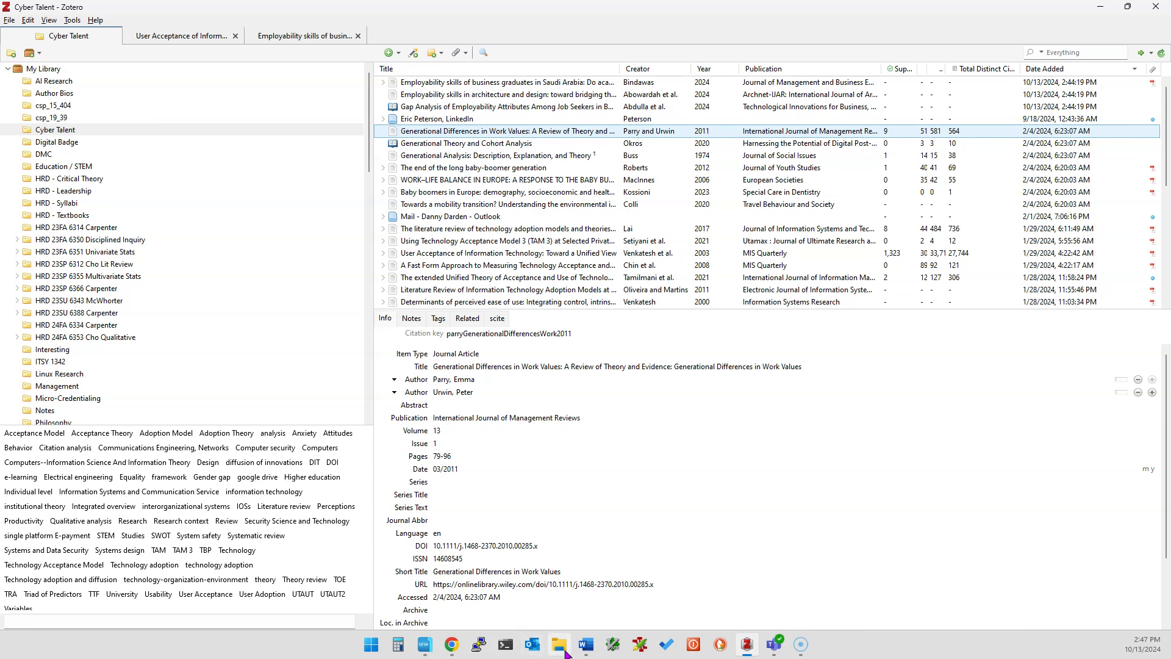
Switch to Chrome and go back from the Emerald institution page to the Google Scholar results for ksa creation employability.
{"action": "left_click", "coordinate": [452, 646]}
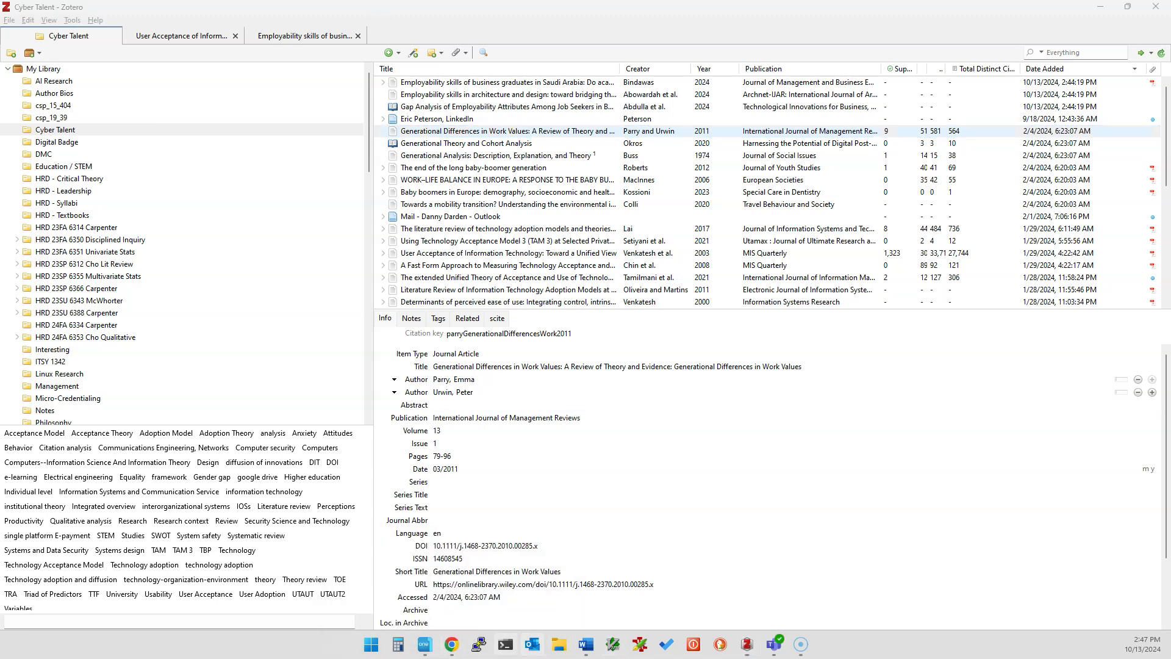
{"action": "mouse_move", "coordinate": [452, 645]}
{"action": "left_click", "coordinate": [439, 613]}
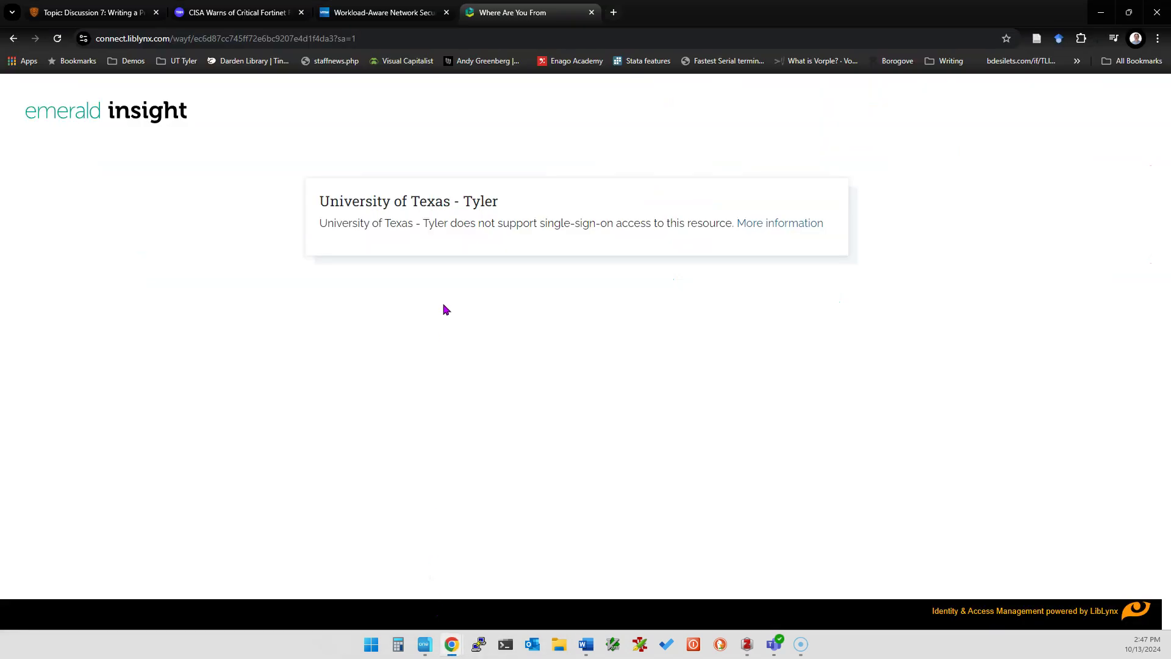
{"action": "left_click", "coordinate": [326, 11]}
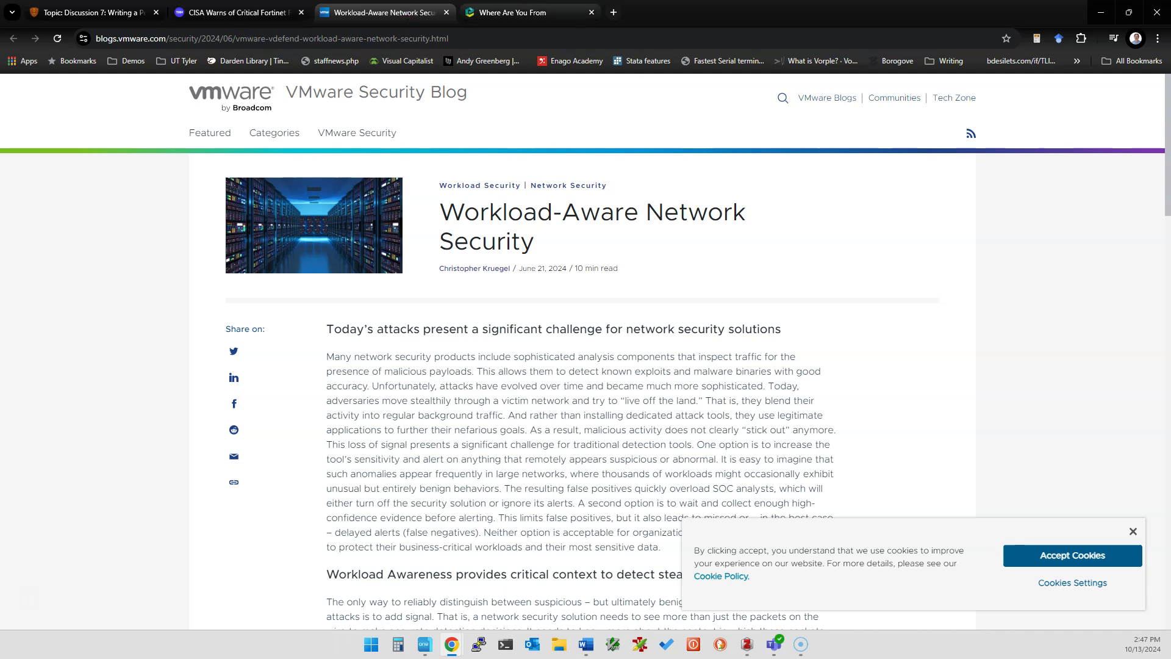
{"action": "left_click", "coordinate": [518, 13]}
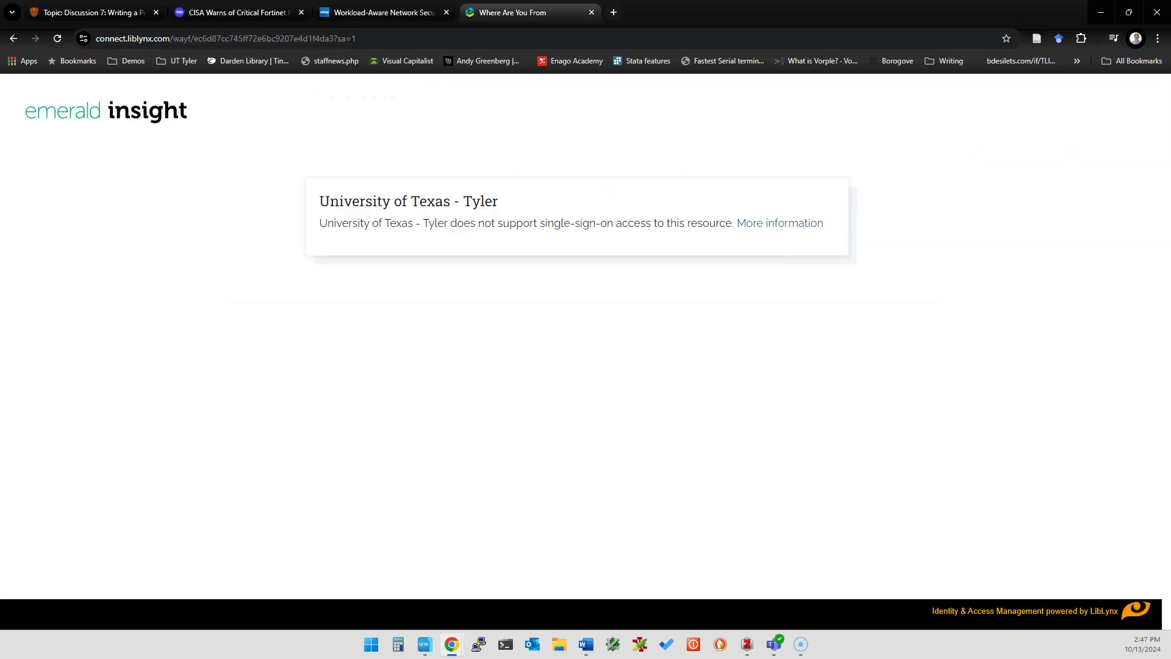
{"action": "left_click", "coordinate": [9, 43]}
{"action": "left_click", "coordinate": [9, 42]}
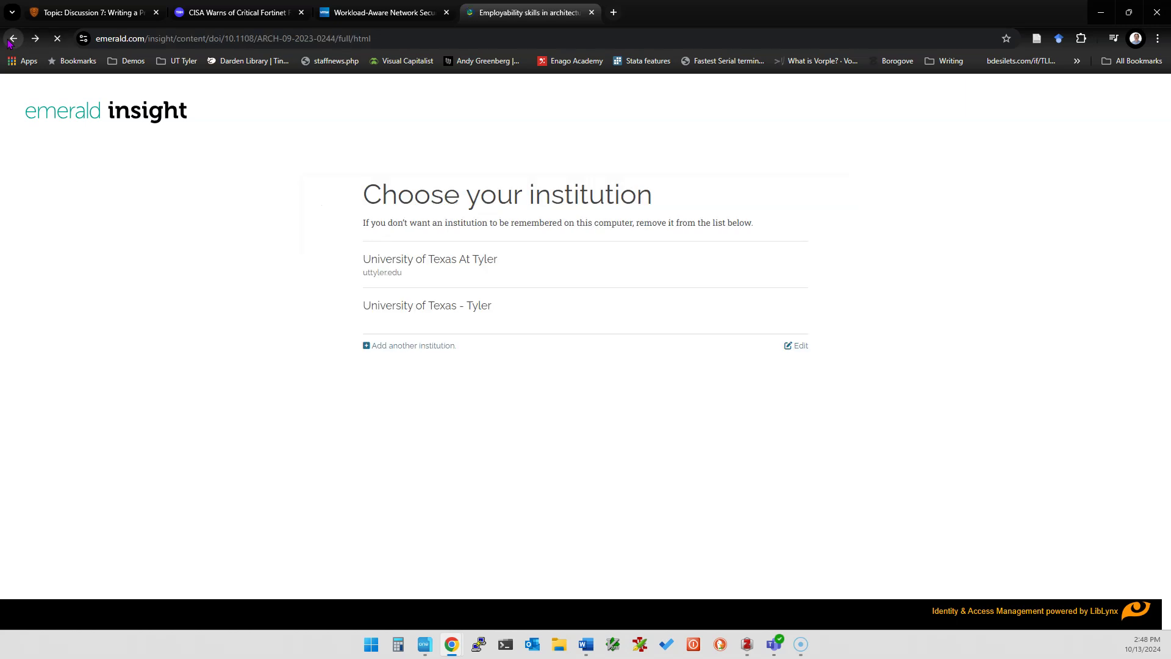
{"action": "left_click", "coordinate": [9, 43]}
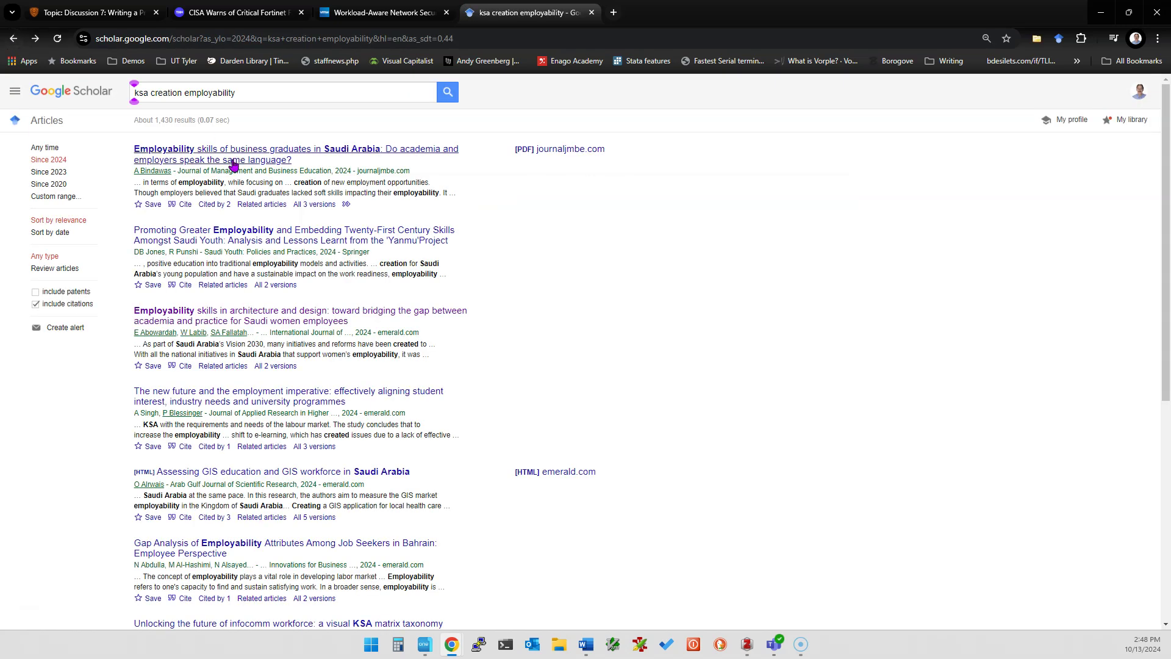
Open the BibTeX citation of the first Scholar result on Saudi business graduates and copy the entire entry.
{"action": "left_click", "coordinate": [186, 204]}
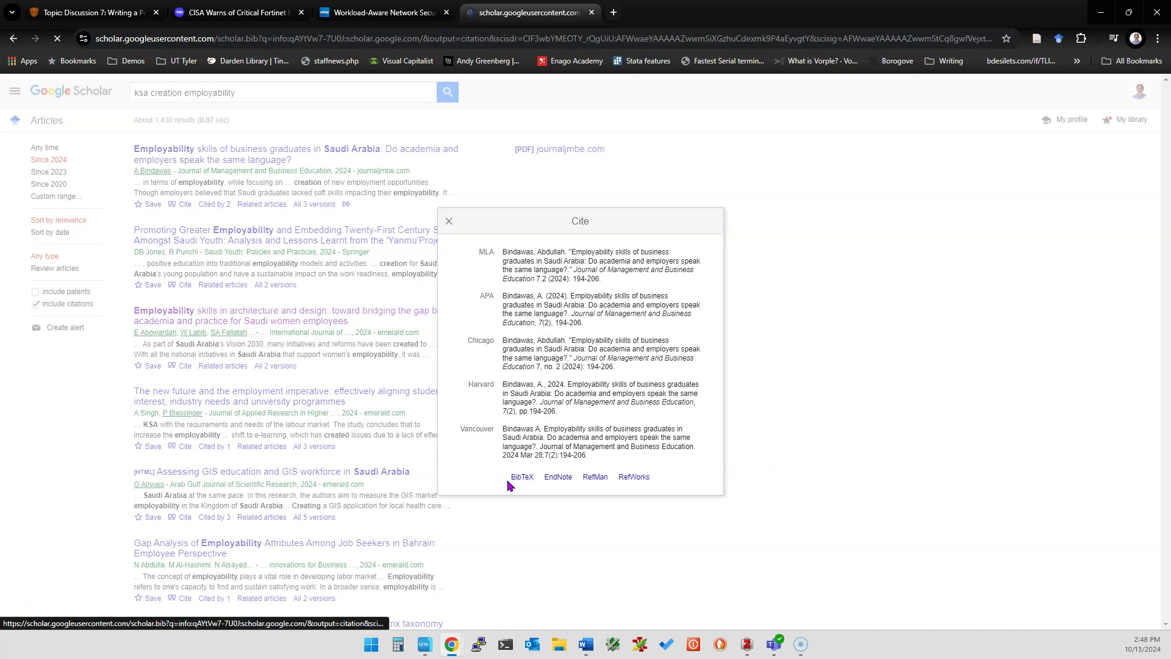
{"action": "left_click_drag", "start_coordinate": [71, 186], "coordinate": [5, 87]}
{"action": "right_click", "coordinate": [36, 101]}
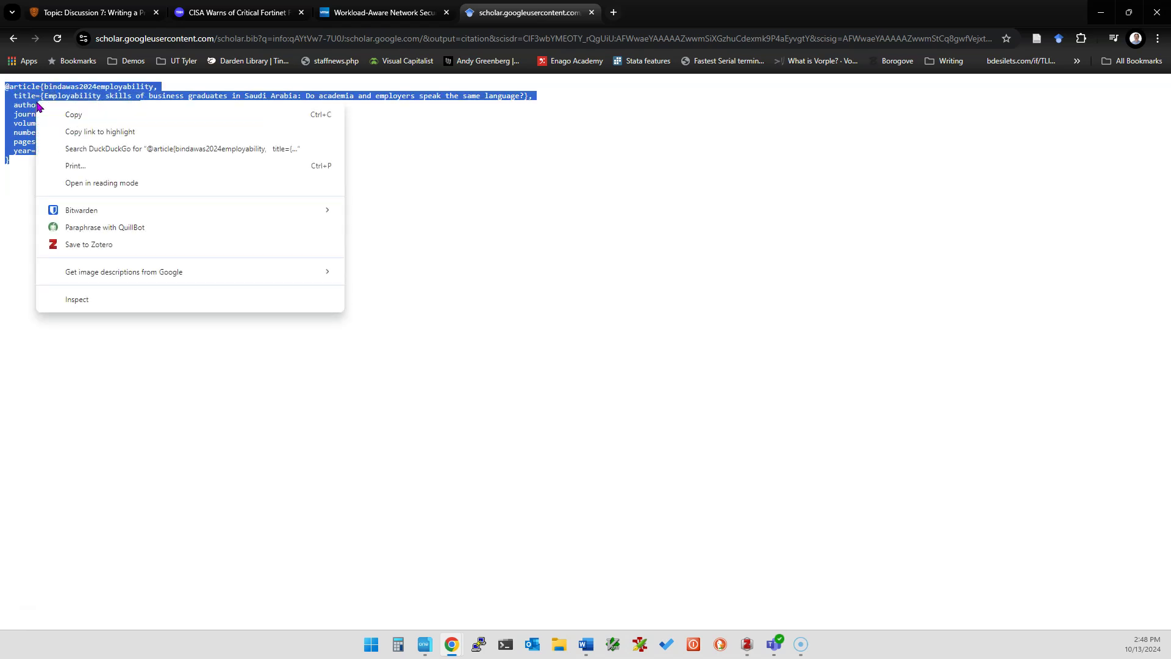
{"action": "left_click", "coordinate": [54, 115]}
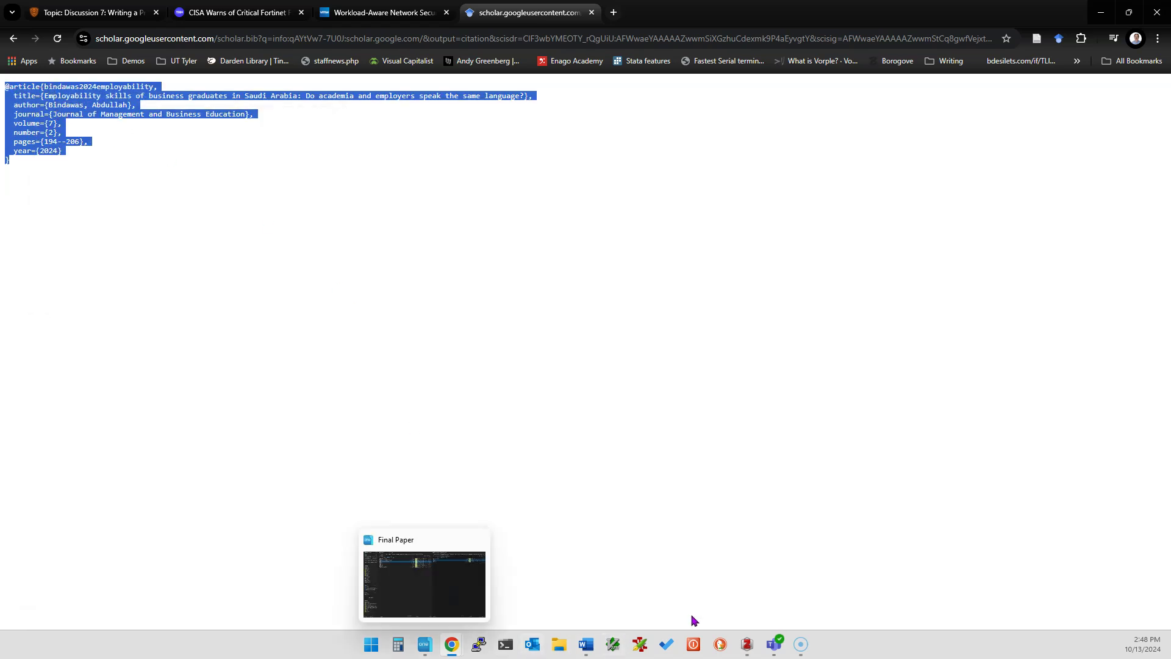
Switch to Zotero and import the copied BibTeX entry from the clipboard into the Cyber Talent collection.
{"action": "left_click", "coordinate": [753, 653]}
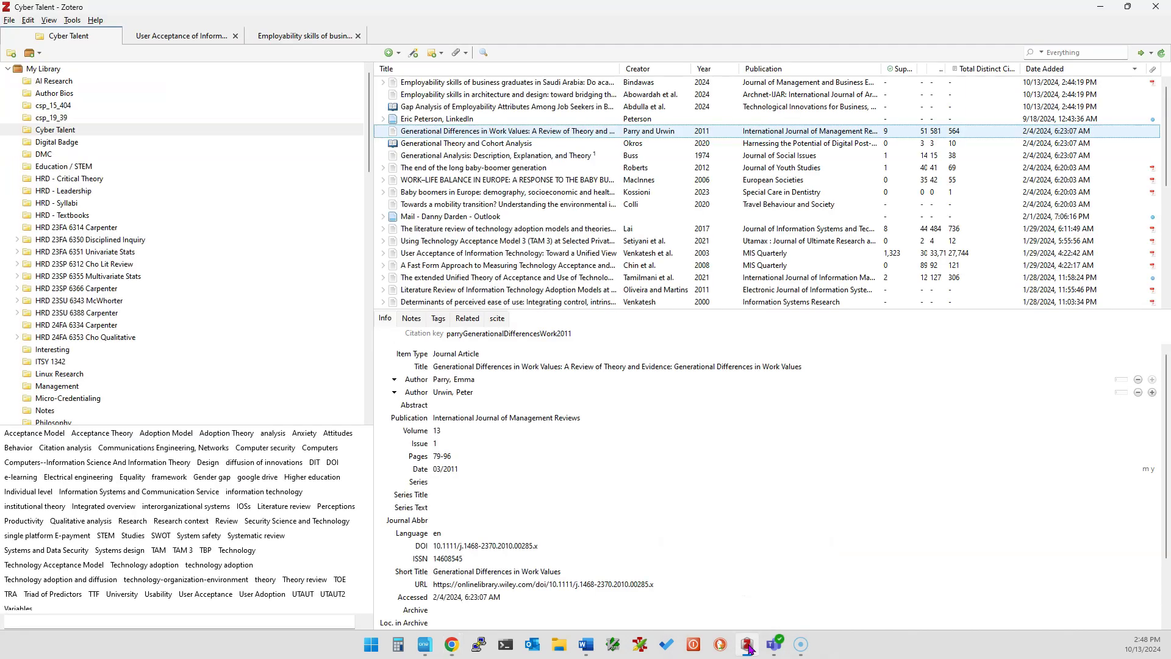
{"action": "left_click", "coordinate": [13, 23]}
{"action": "left_click", "coordinate": [32, 109]}
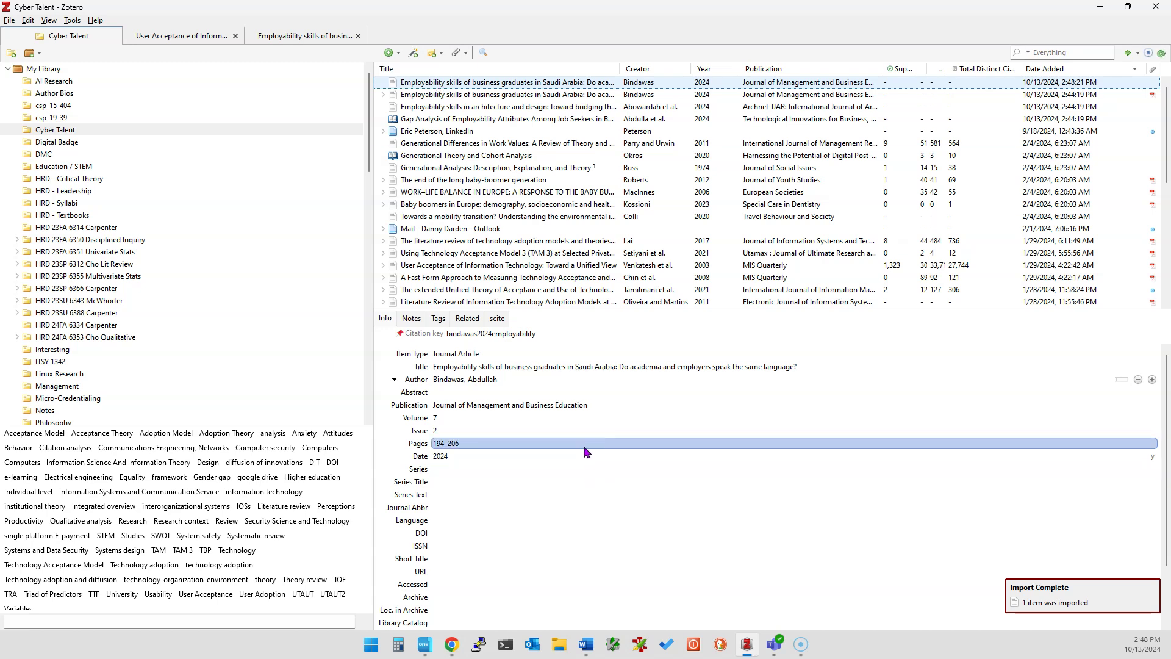
Compare the details of the BibTeX-imported business graduates article with those of the version saved from Google Scholar.
{"action": "left_click", "coordinate": [438, 97]}
{"action": "scroll", "coordinate": [601, 507], "scroll_direction": "down", "scroll_amount": 2}
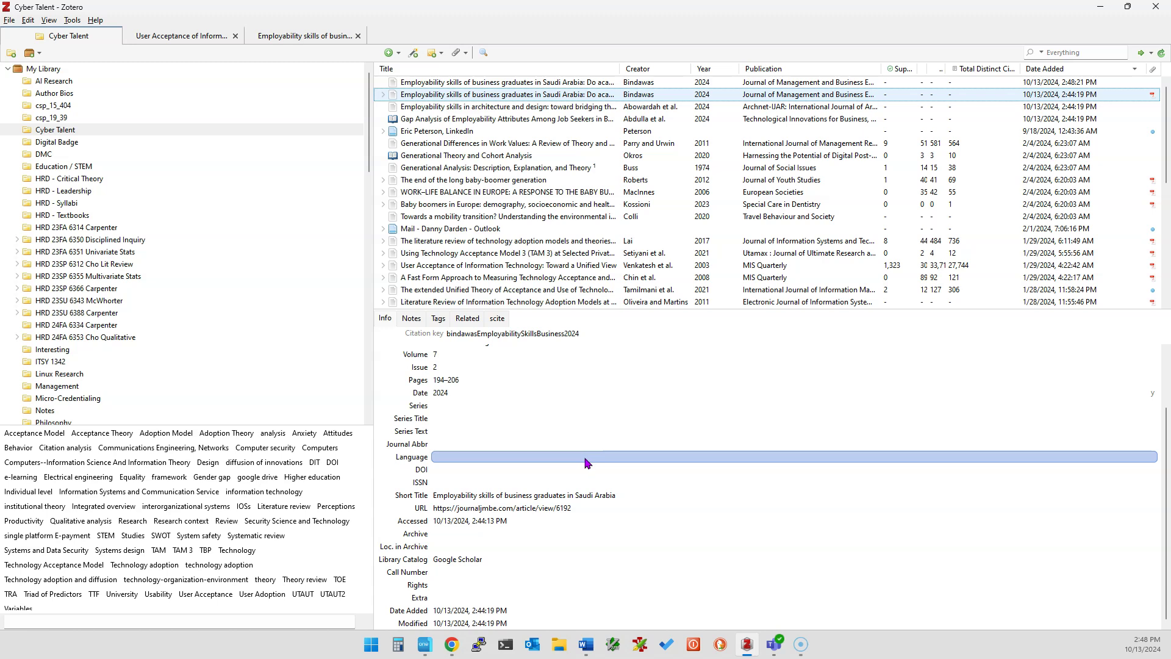
{"action": "left_click", "coordinate": [462, 82]}
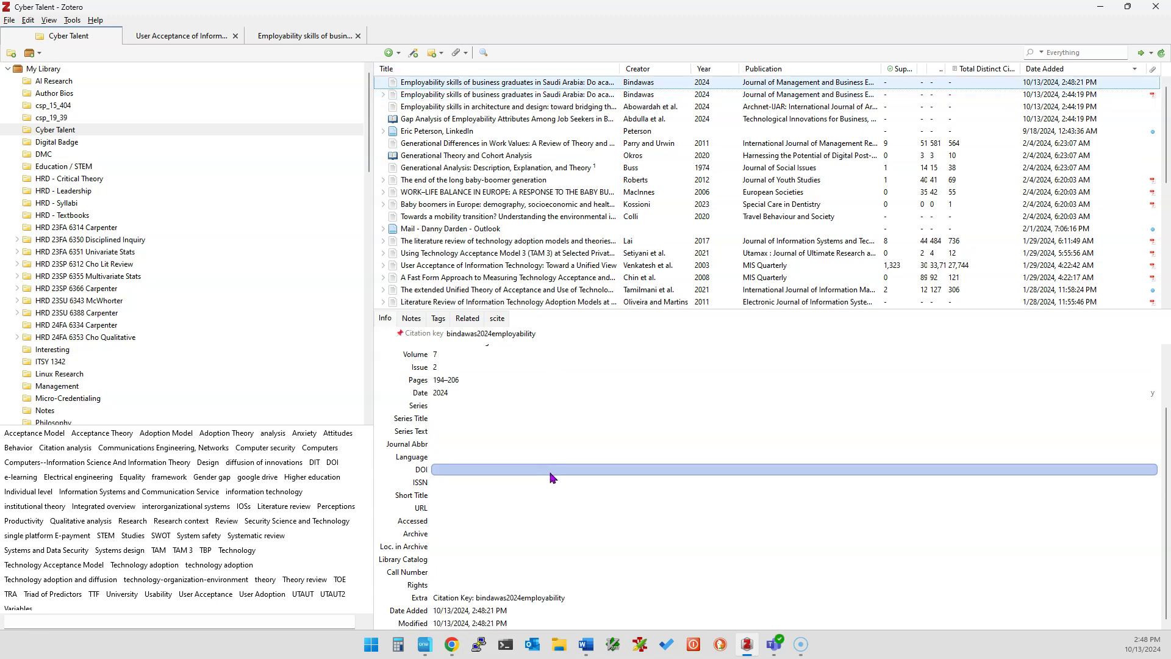
{"action": "left_click", "coordinate": [474, 96]}
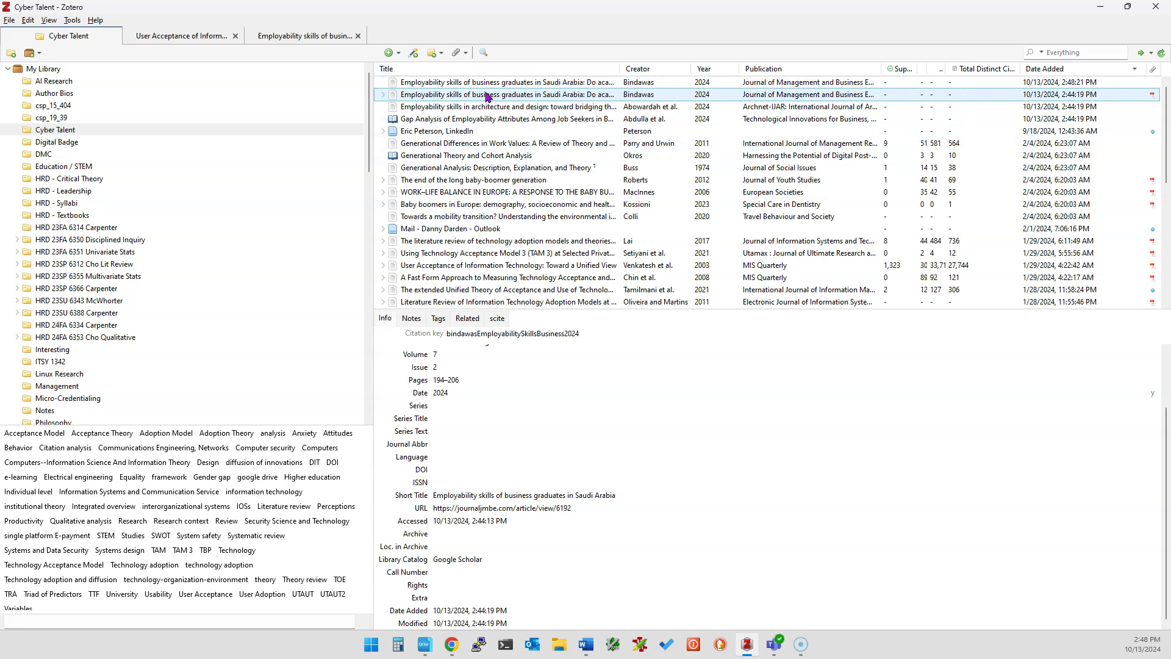
Move the BibTeX-imported duplicate of the business graduates employability article to the trash.
{"action": "left_click", "coordinate": [408, 86]}
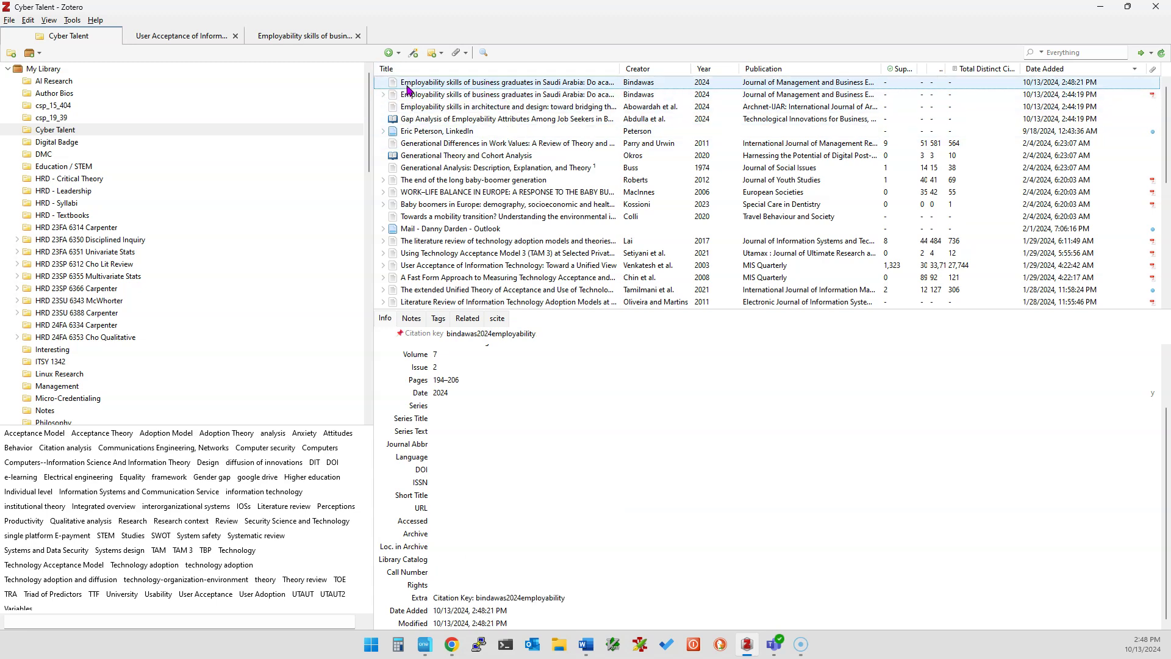
{"action": "right_click", "coordinate": [411, 86]}
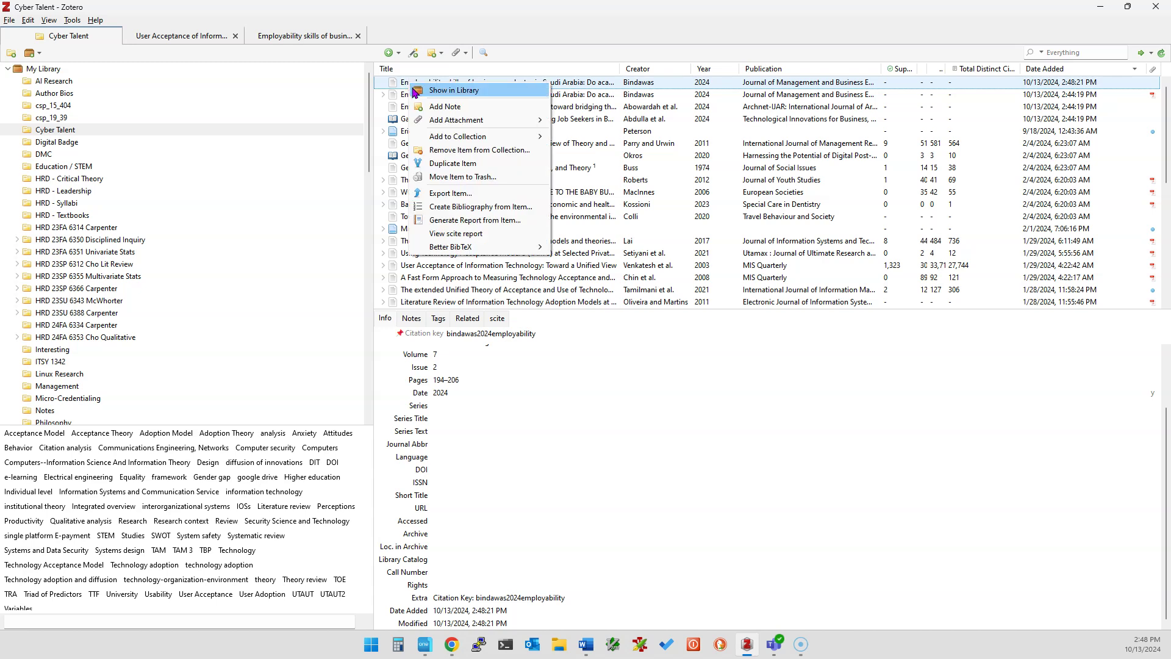
{"action": "left_click", "coordinate": [436, 178]}
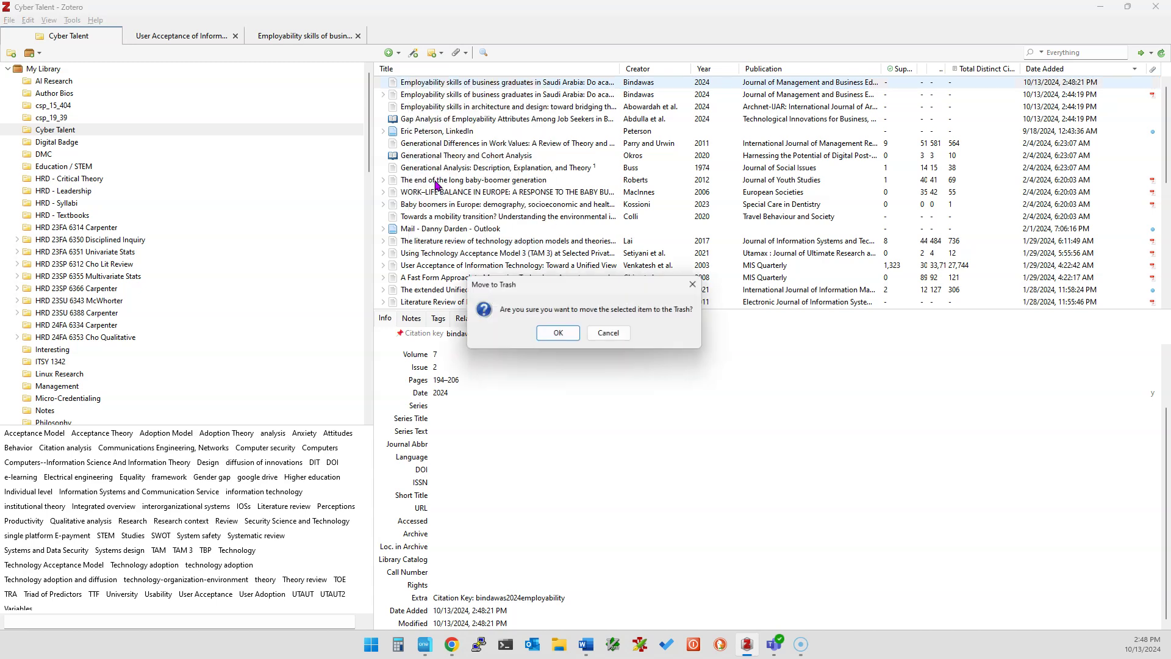
{"action": "left_click", "coordinate": [566, 344]}
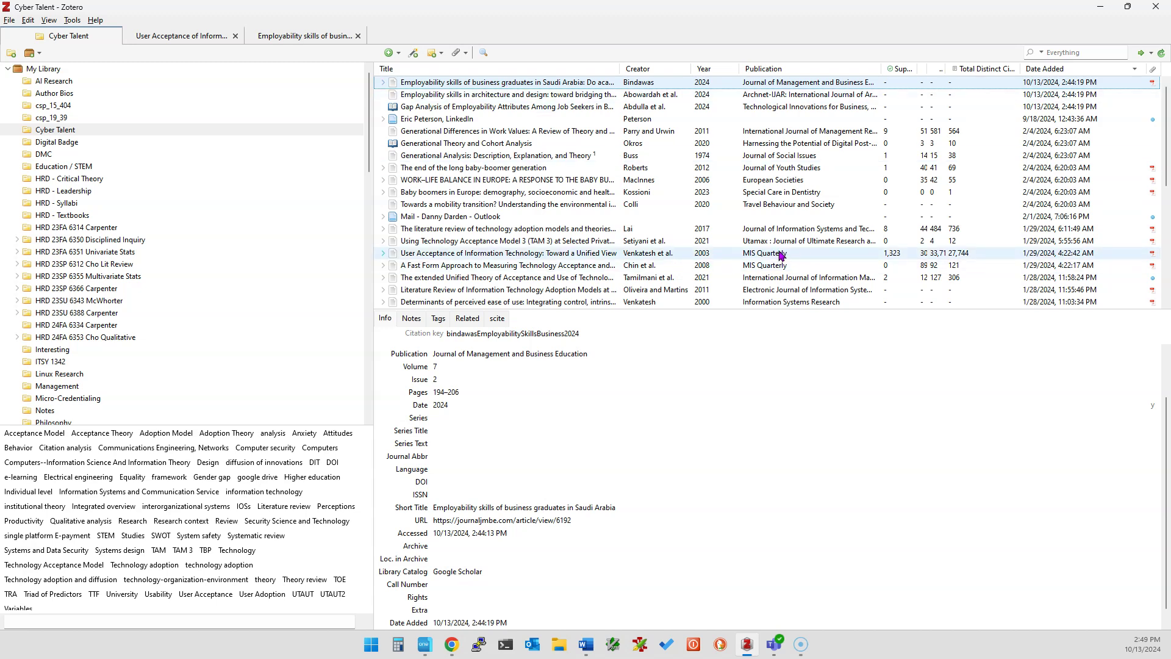
Try to view the scite report of the 2003 MIS Quarterly article User Acceptance of Information Technology: Toward a Unified View.
{"action": "left_click", "coordinate": [482, 256]}
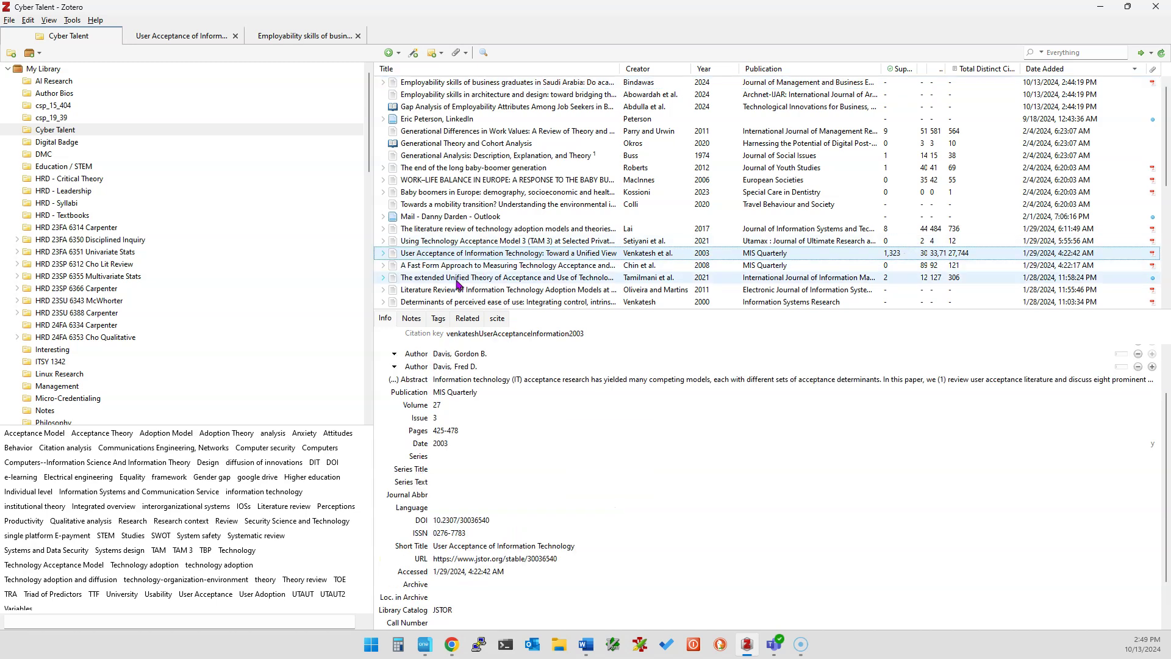
{"action": "right_click", "coordinate": [458, 255]}
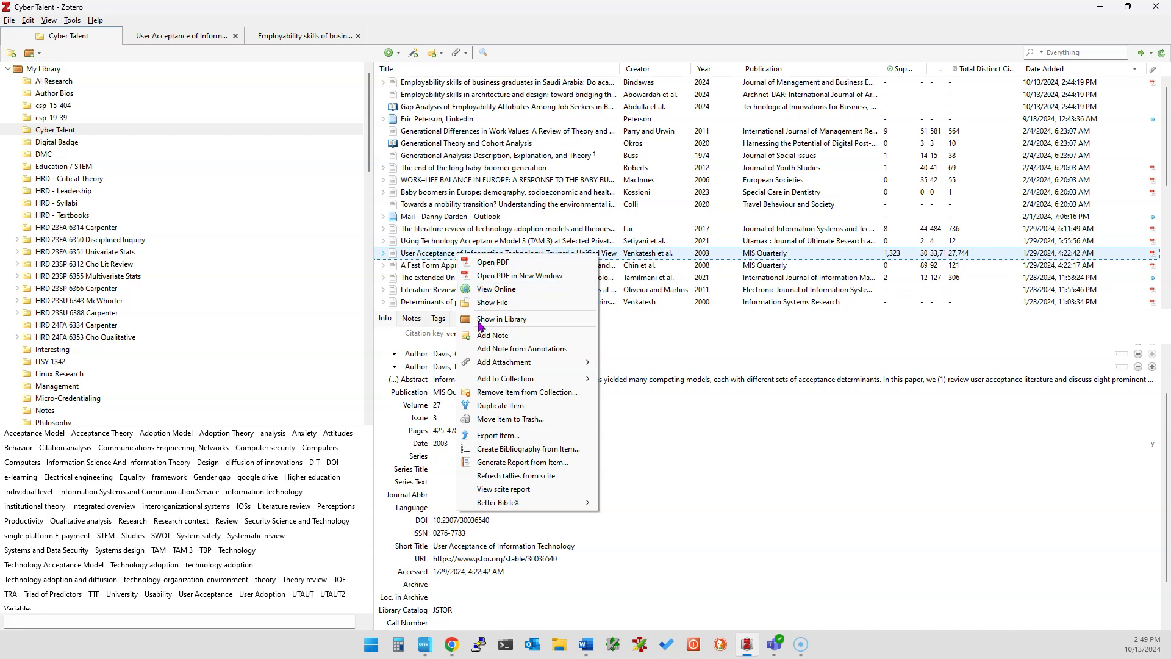
{"action": "left_click", "coordinate": [499, 491]}
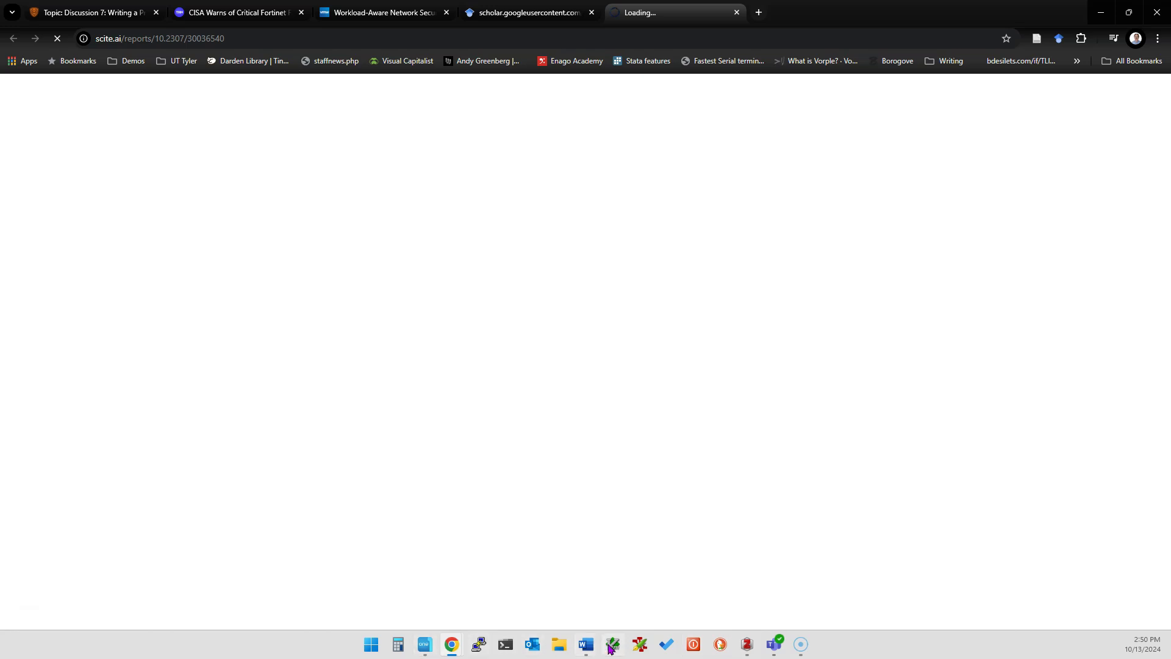
Return to Zotero and view the scite report of An attributional theory of achievement motivation and emotion from the HRD 23SU 6388 collection.
{"action": "left_click", "coordinate": [747, 644]}
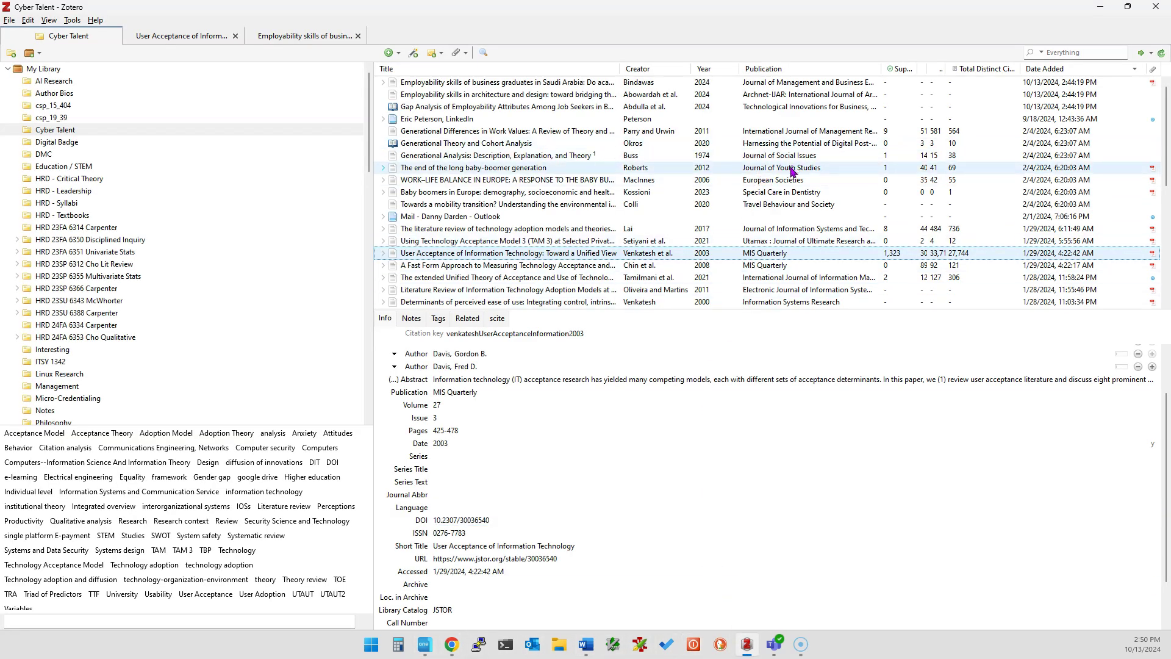
{"action": "scroll", "coordinate": [780, 244], "scroll_direction": "down", "scroll_amount": 6}
{"action": "scroll", "coordinate": [720, 262], "scroll_direction": "up", "scroll_amount": 3}
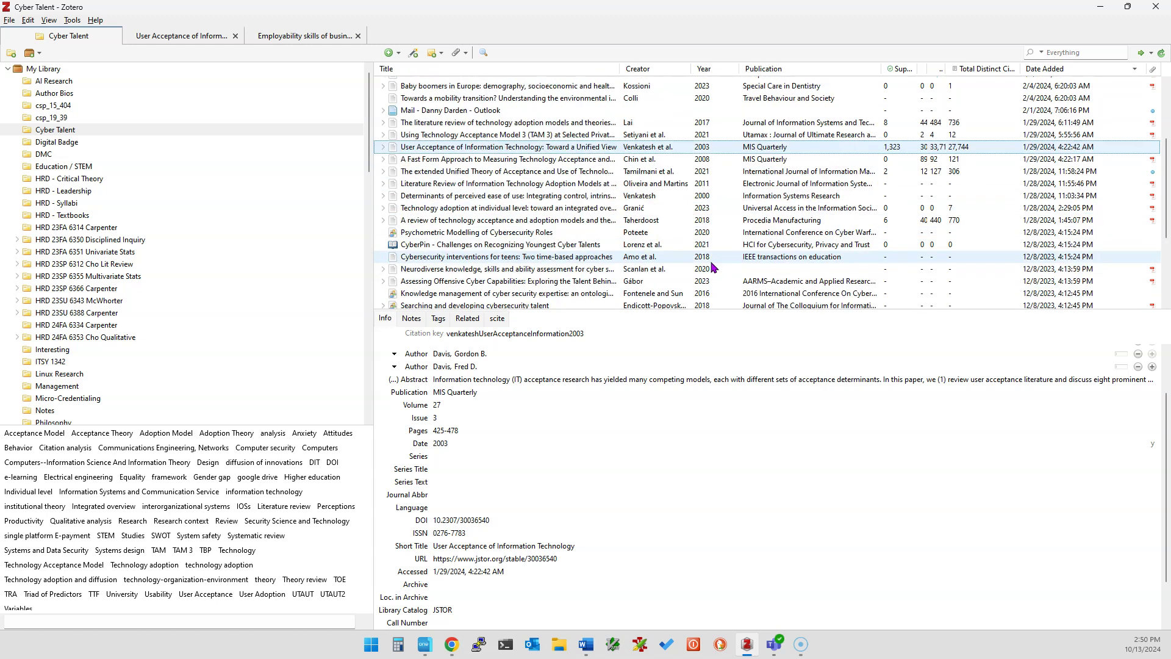
{"action": "scroll", "coordinate": [712, 267], "scroll_direction": "up", "scroll_amount": 2}
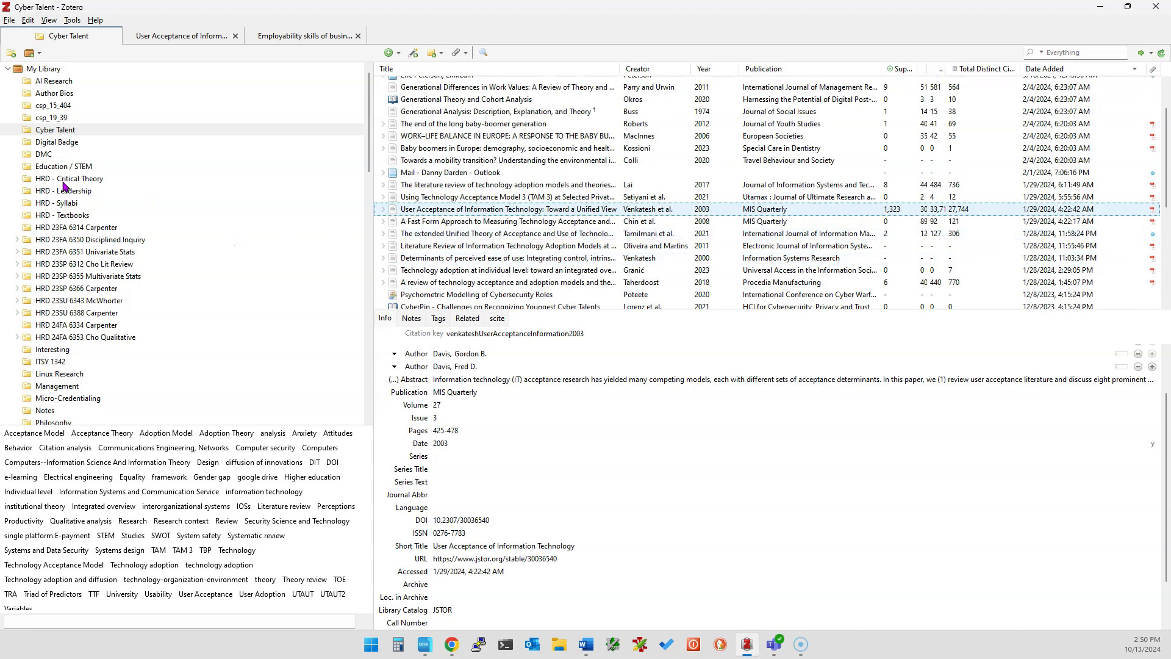
{"action": "left_click", "coordinate": [77, 316]}
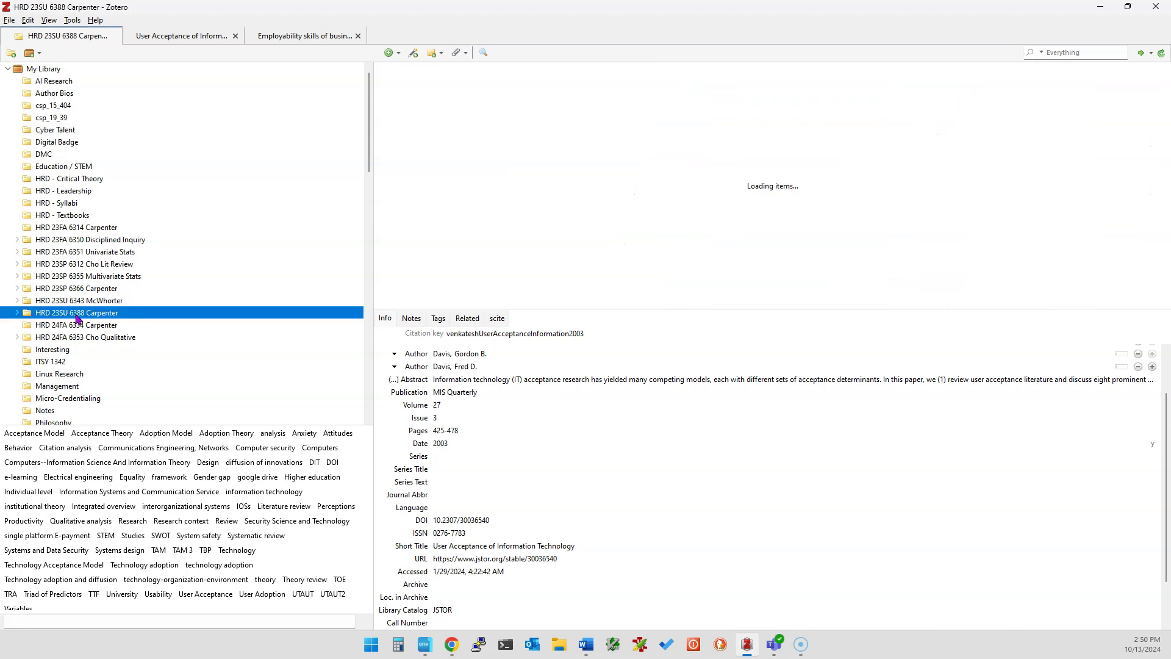
{"action": "left_click", "coordinate": [723, 232]}
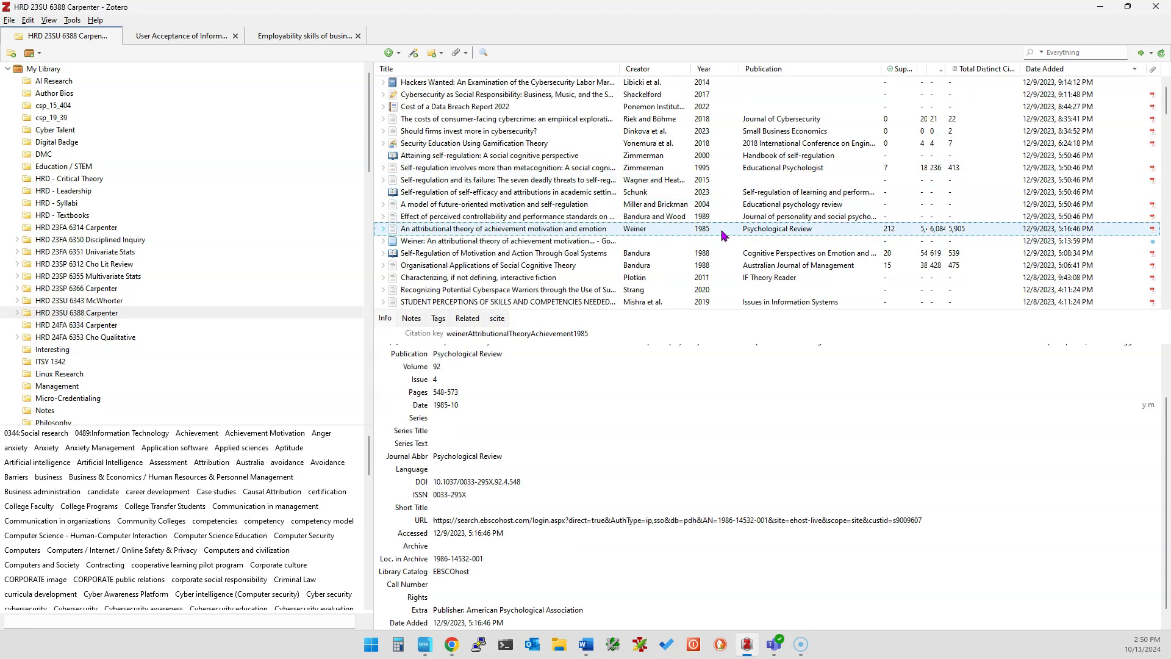
{"action": "right_click", "coordinate": [762, 232]}
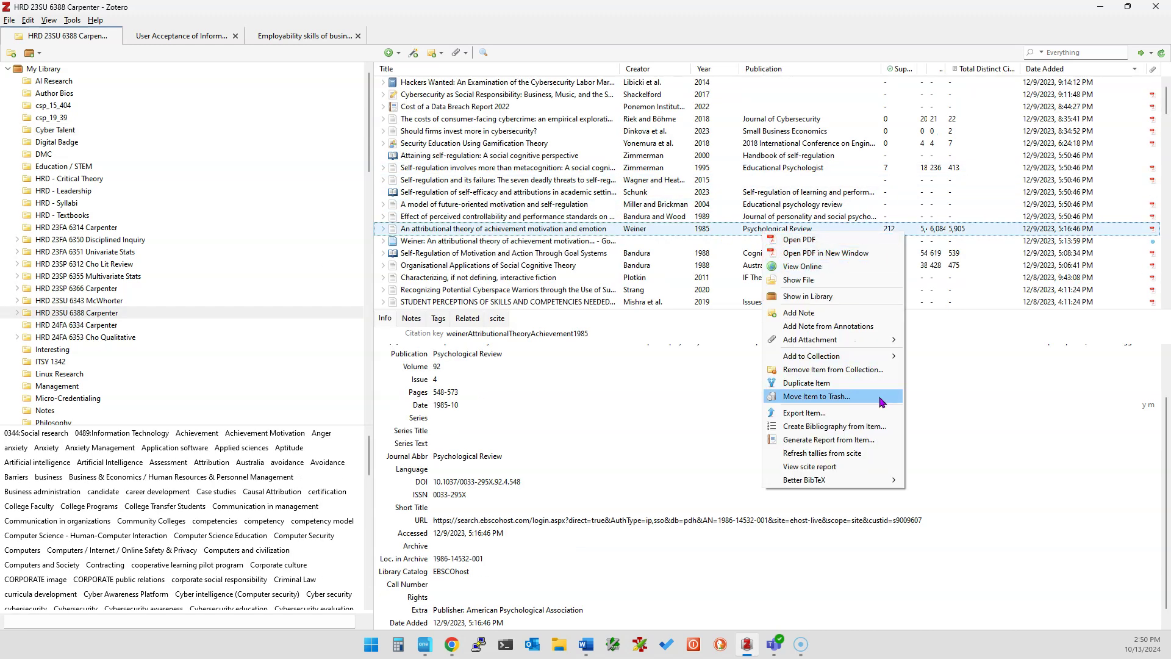
{"action": "left_click", "coordinate": [888, 457]}
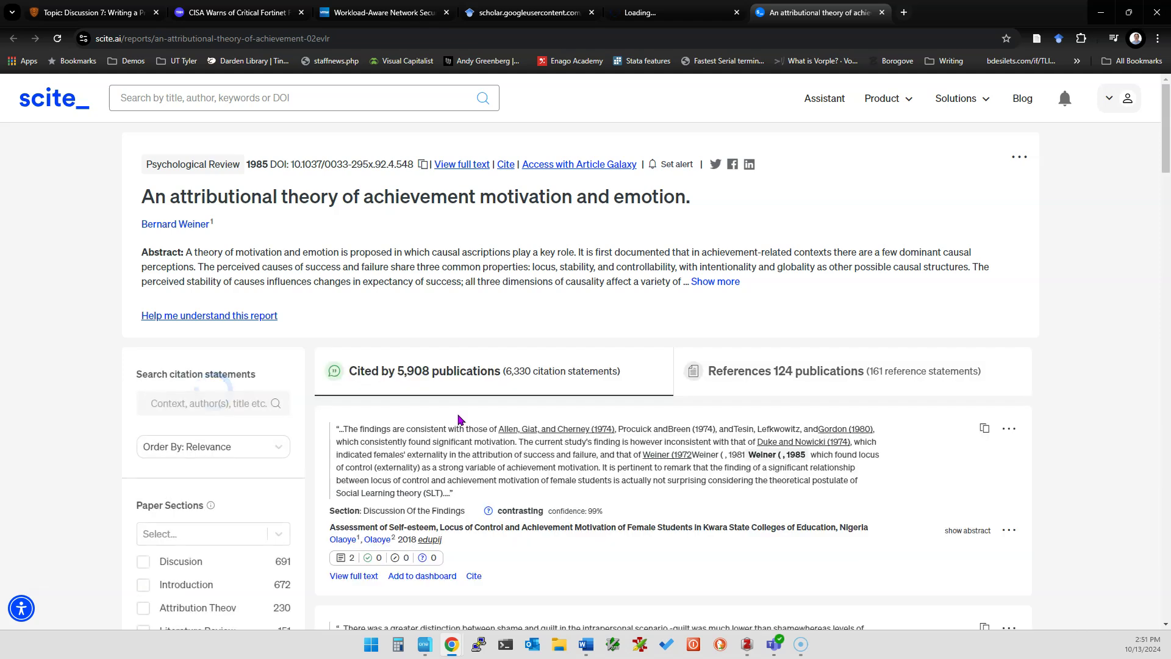
Examine the report's citation statements along with the paper section, citation type and publication year filters.
{"action": "scroll", "coordinate": [471, 410], "scroll_direction": "down", "scroll_amount": 2}
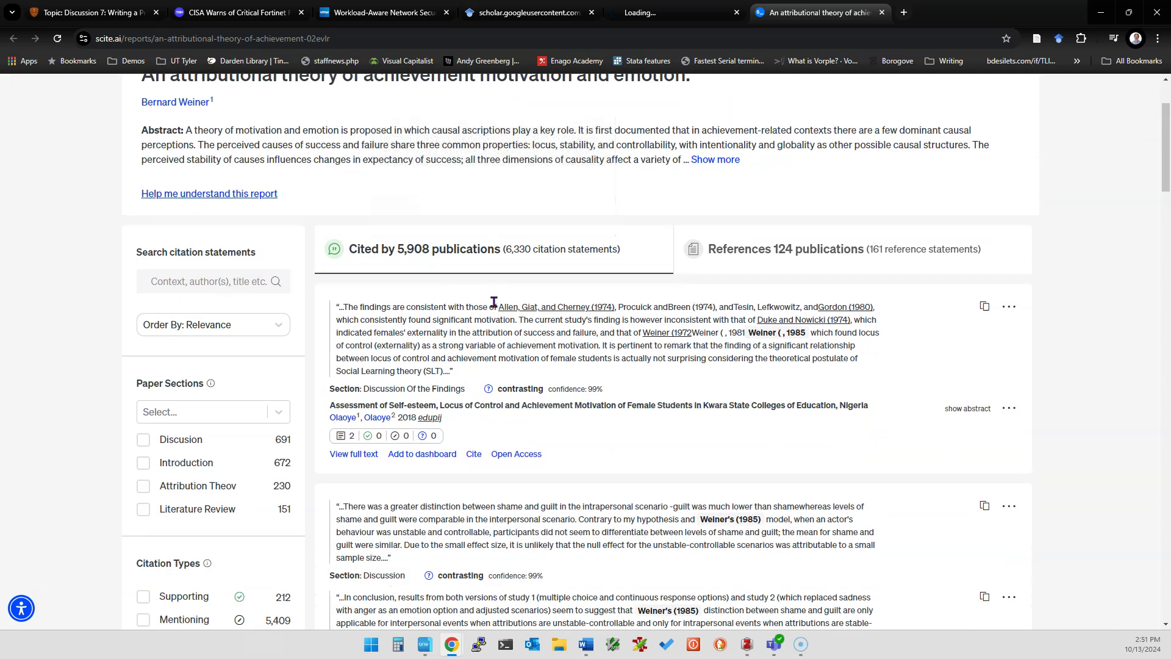
{"action": "scroll", "coordinate": [494, 302], "scroll_direction": "down", "scroll_amount": 3}
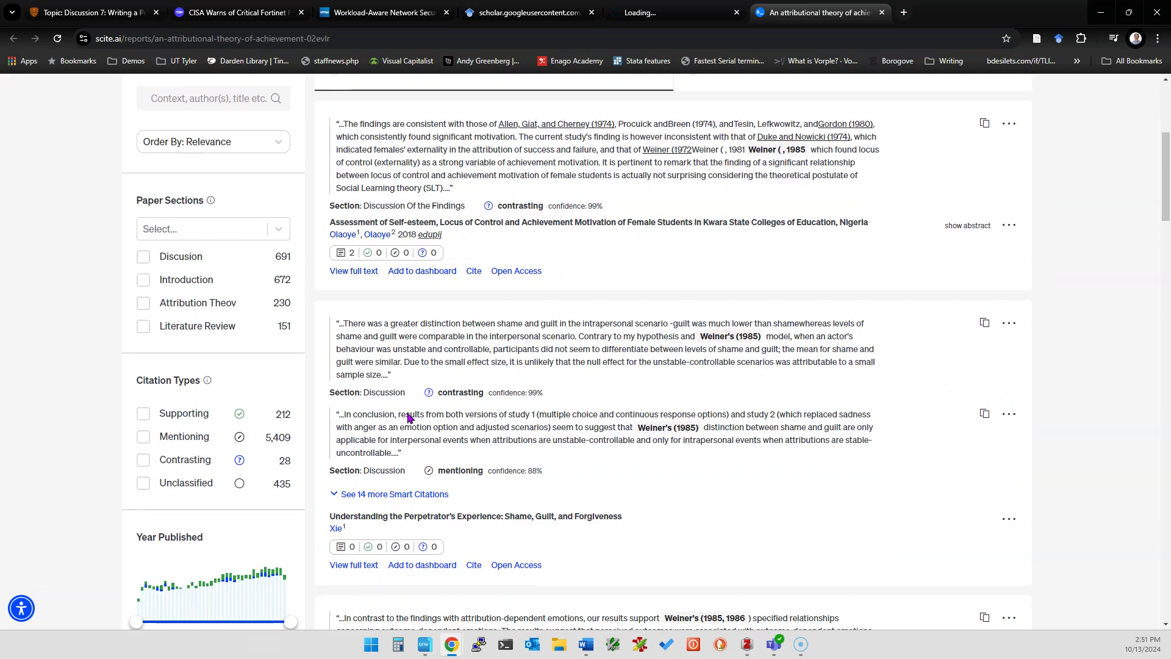
{"action": "scroll", "coordinate": [393, 452], "scroll_direction": "down", "scroll_amount": 2}
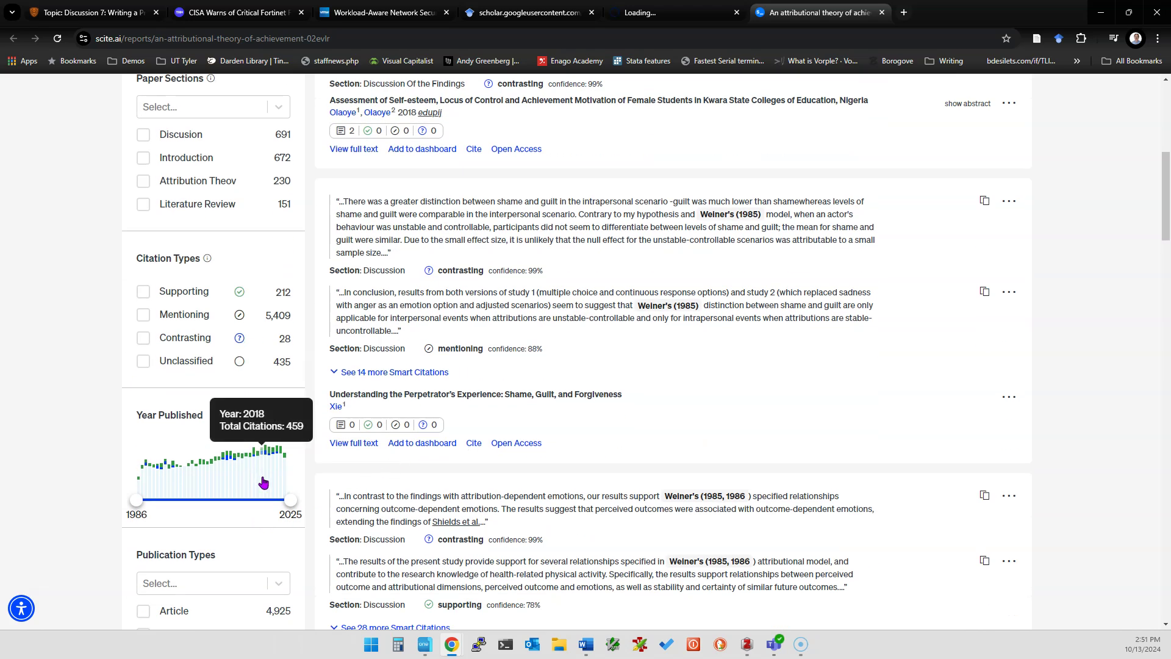
{"action": "mouse_move", "coordinate": [264, 480]}
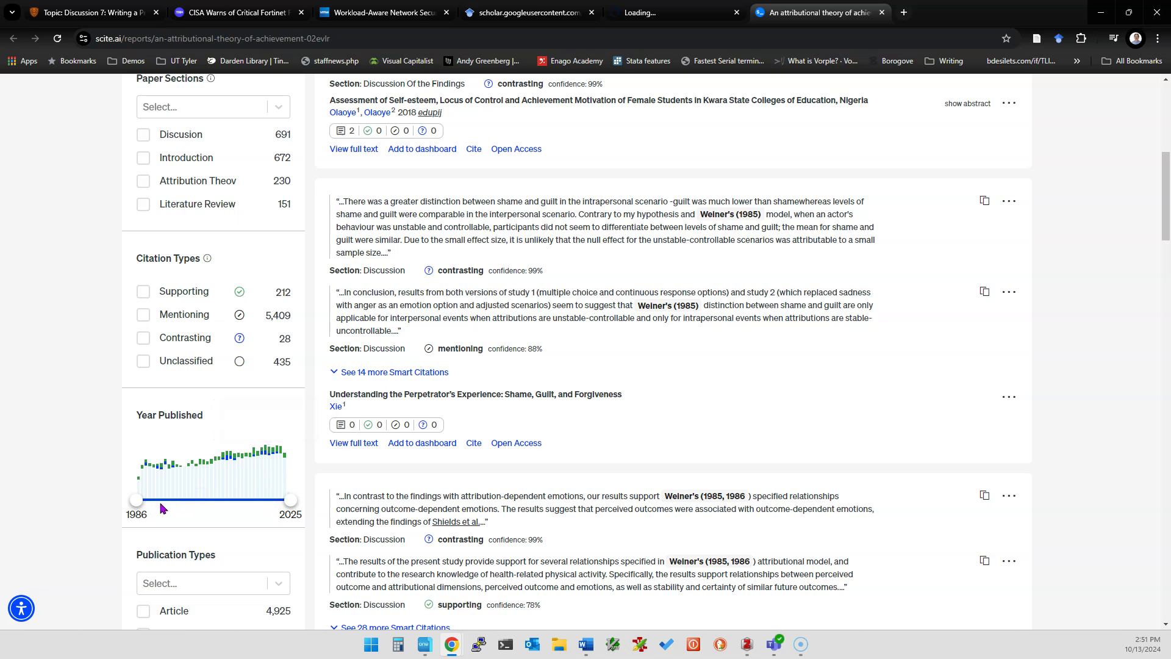
{"action": "scroll", "coordinate": [186, 503], "scroll_direction": "up", "scroll_amount": 3}
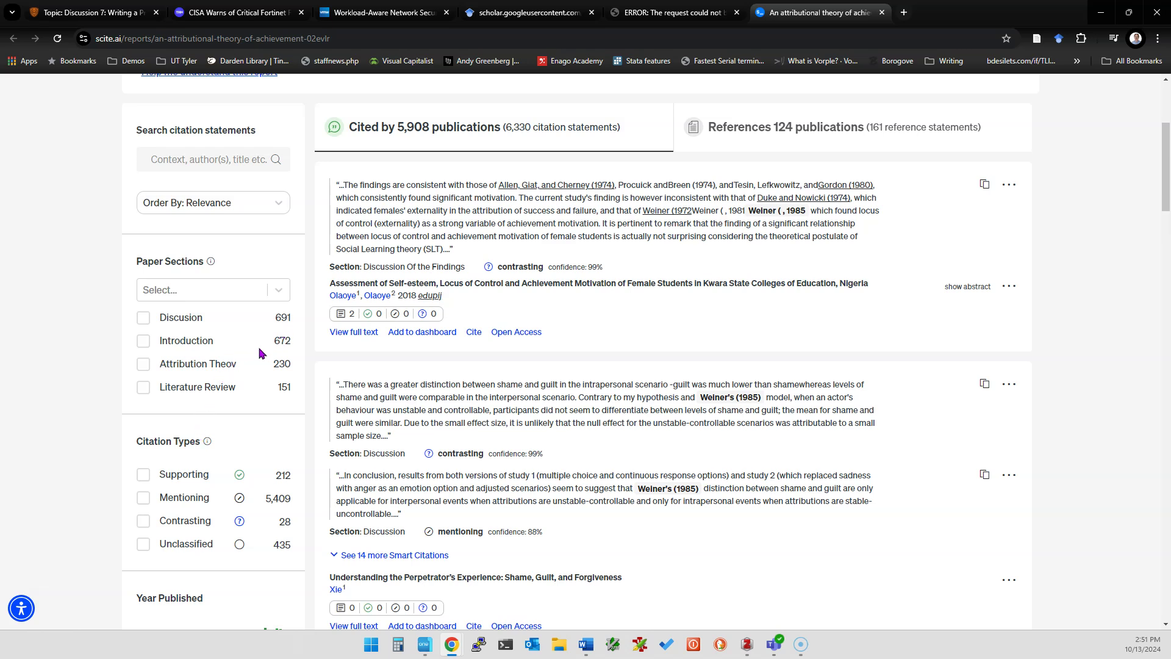
Review the publication type and relationship filters of the scite report and expand the Journals filter.
{"action": "scroll", "coordinate": [259, 352], "scroll_direction": "down", "scroll_amount": 7}
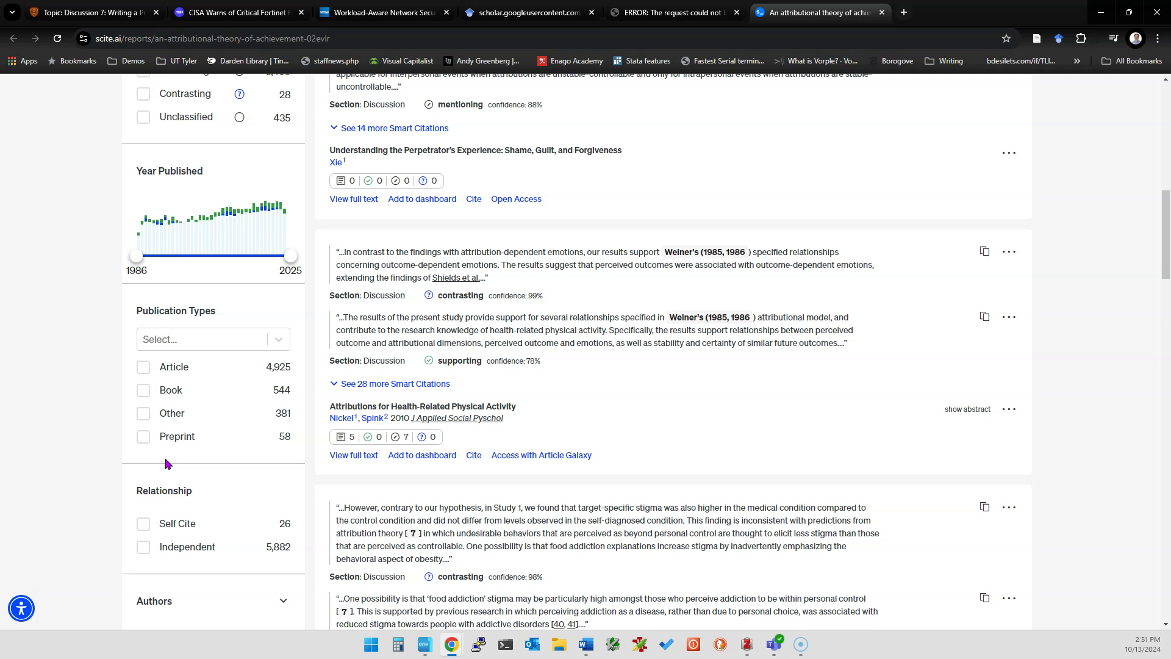
{"action": "scroll", "coordinate": [165, 463], "scroll_direction": "down", "scroll_amount": 2}
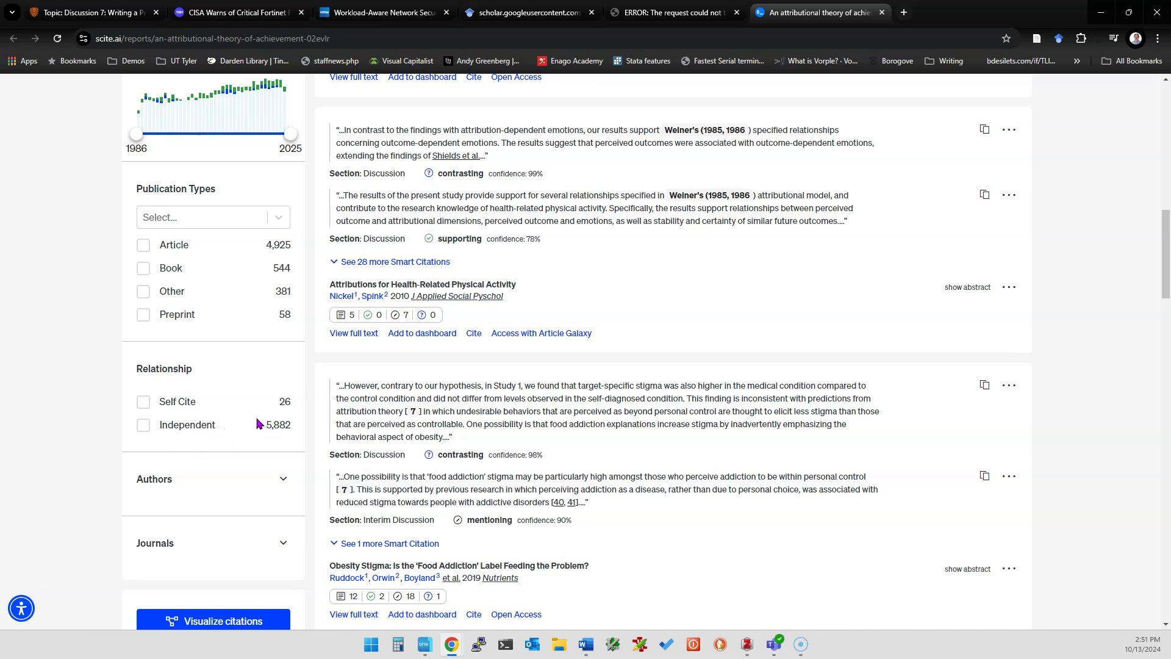
{"action": "scroll", "coordinate": [283, 481], "scroll_direction": "down", "scroll_amount": 2}
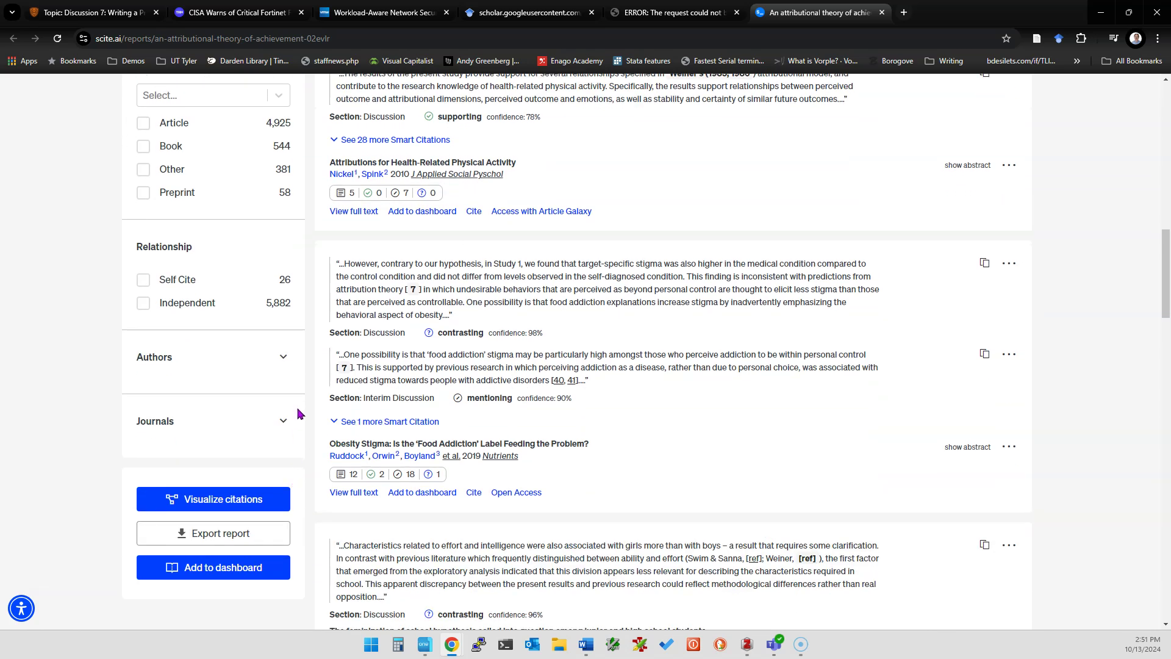
{"action": "left_click", "coordinate": [285, 420]}
{"action": "scroll", "coordinate": [278, 423], "scroll_direction": "down", "scroll_amount": 3}
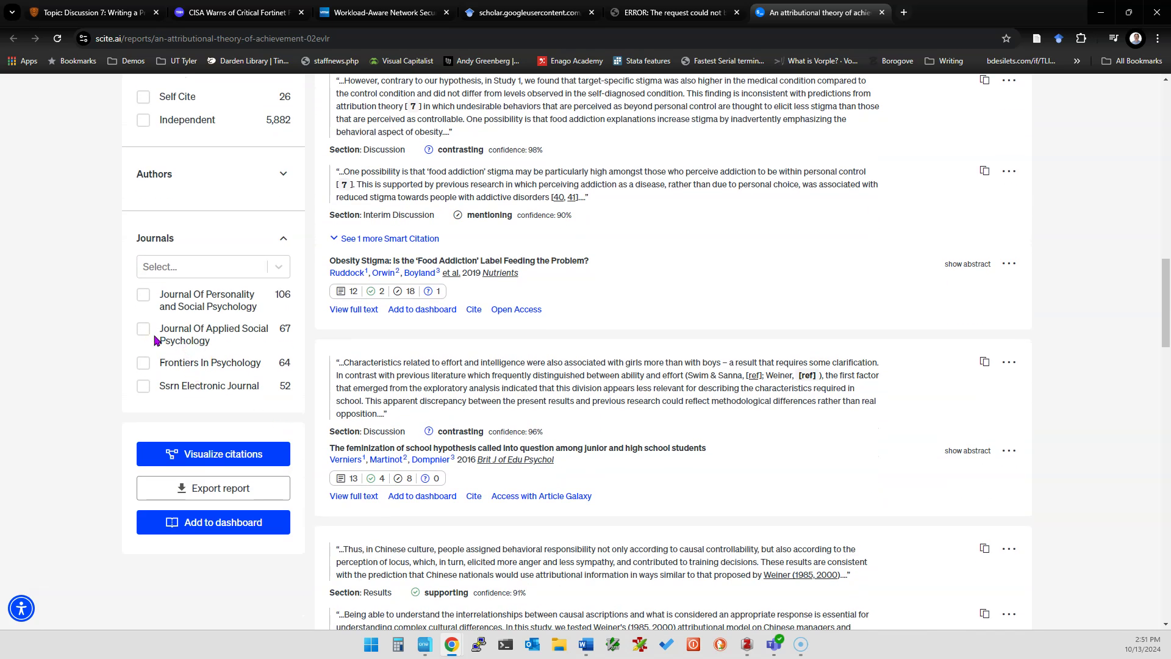
Visualize the article's citations as a network graph and examine the papers connected to it.
{"action": "left_click", "coordinate": [236, 460]}
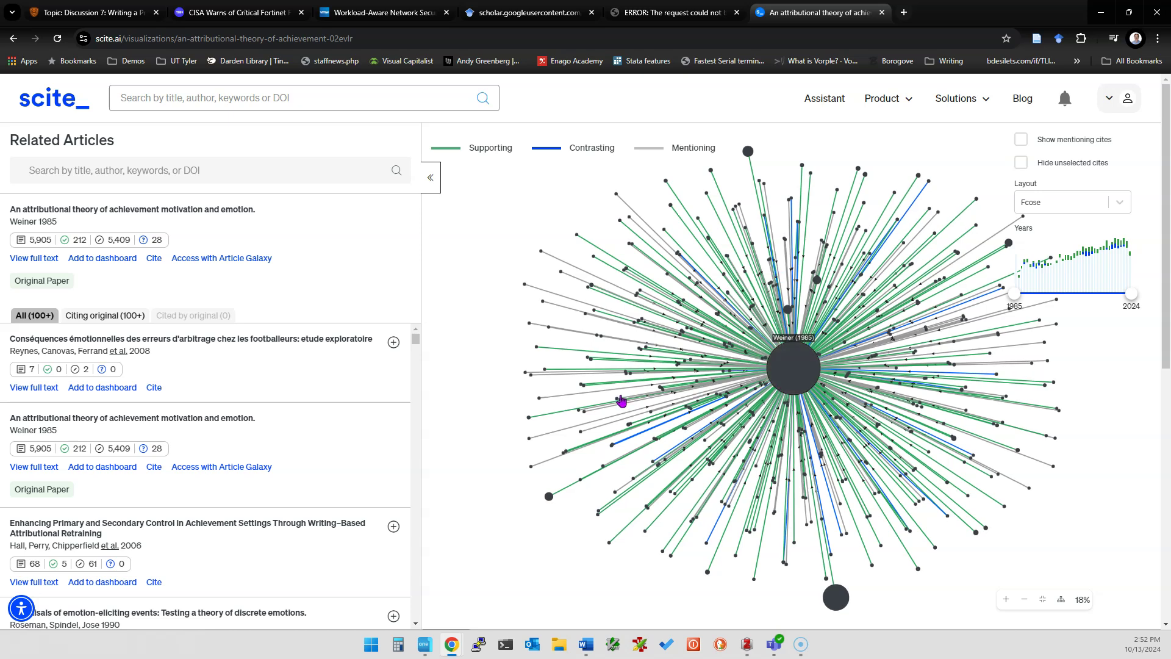
{"action": "scroll", "coordinate": [368, 440], "scroll_direction": "down", "scroll_amount": 3}
{"action": "scroll", "coordinate": [368, 440], "scroll_direction": "up", "scroll_amount": 3}
{"action": "scroll", "coordinate": [628, 332], "scroll_direction": "down", "scroll_amount": 3}
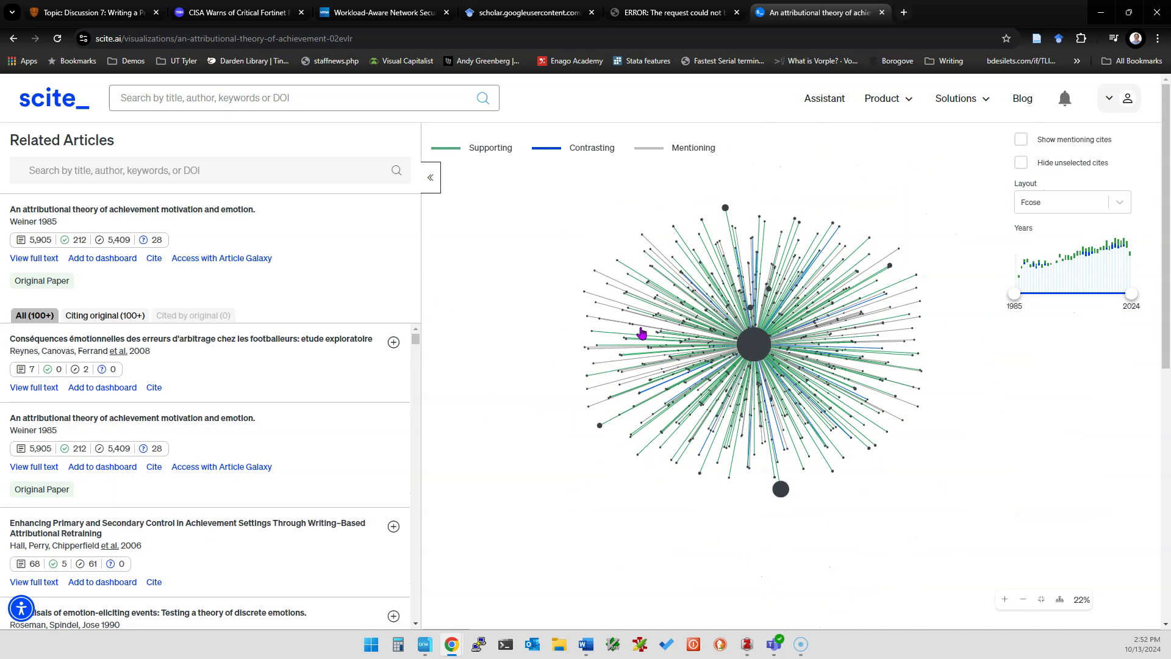
{"action": "left_click_drag", "start_coordinate": [760, 349], "coordinate": [710, 383]}
{"action": "scroll", "coordinate": [693, 415], "scroll_direction": "up", "scroll_amount": 3}
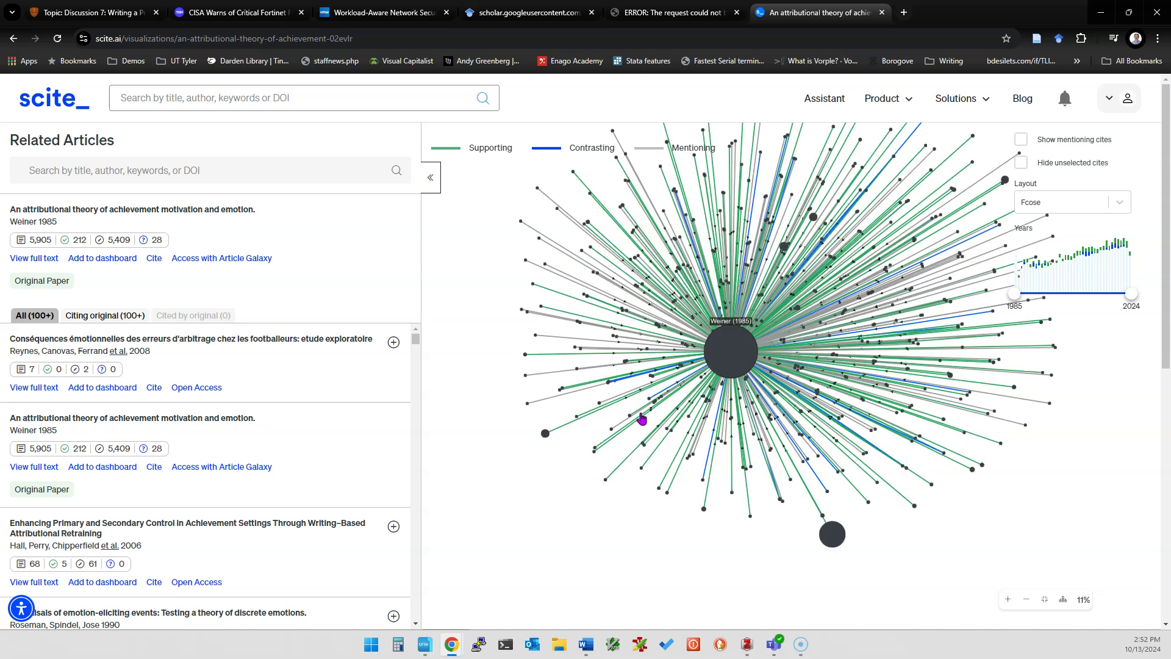
{"action": "scroll", "coordinate": [610, 420], "scroll_direction": "up", "scroll_amount": 3}
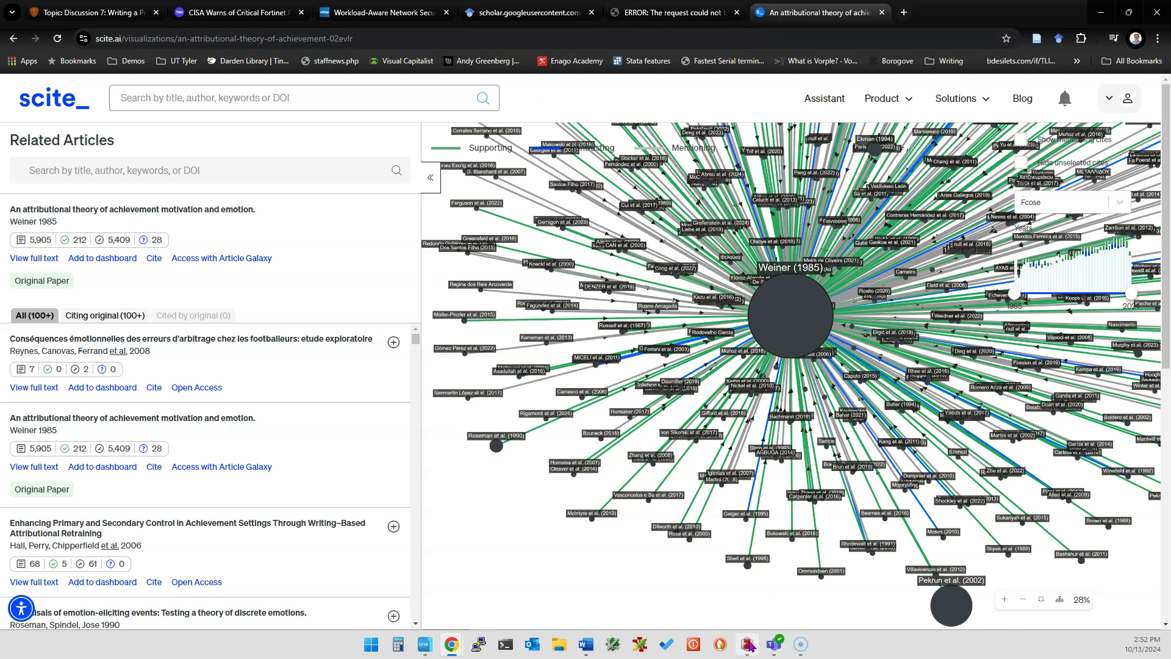
Switch back to Zotero, look through the library's collections and show the Unfiled Items.
{"action": "mouse_move", "coordinate": [749, 647]}
{"action": "left_click", "coordinate": [745, 576]}
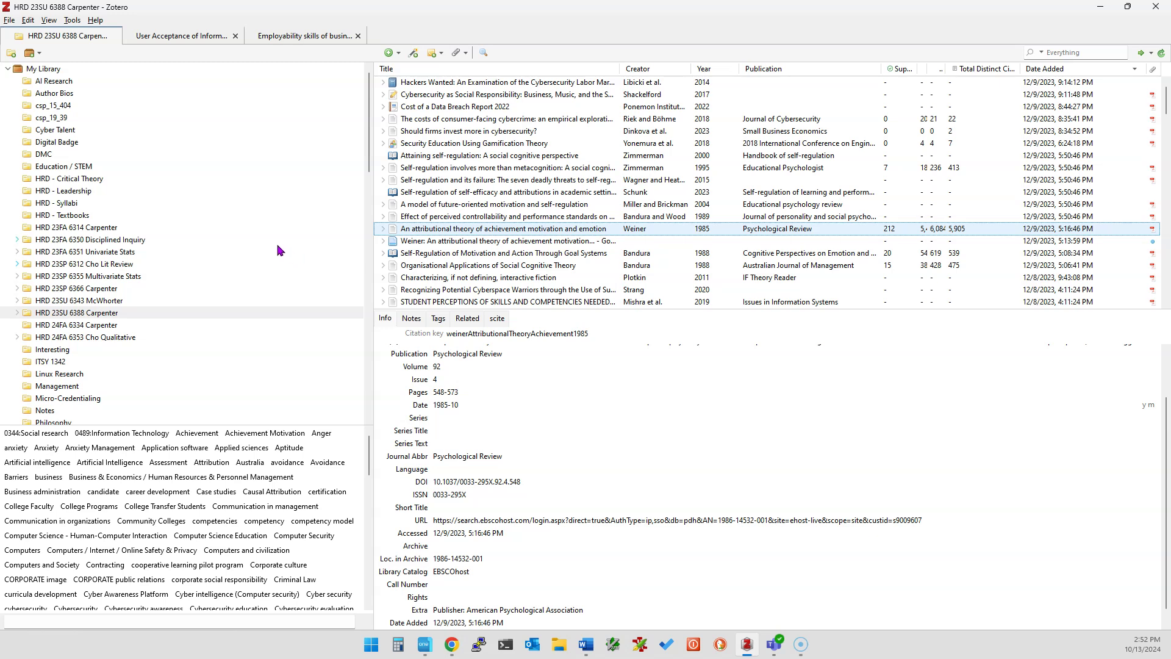
{"action": "scroll", "coordinate": [255, 213], "scroll_direction": "down", "scroll_amount": 3}
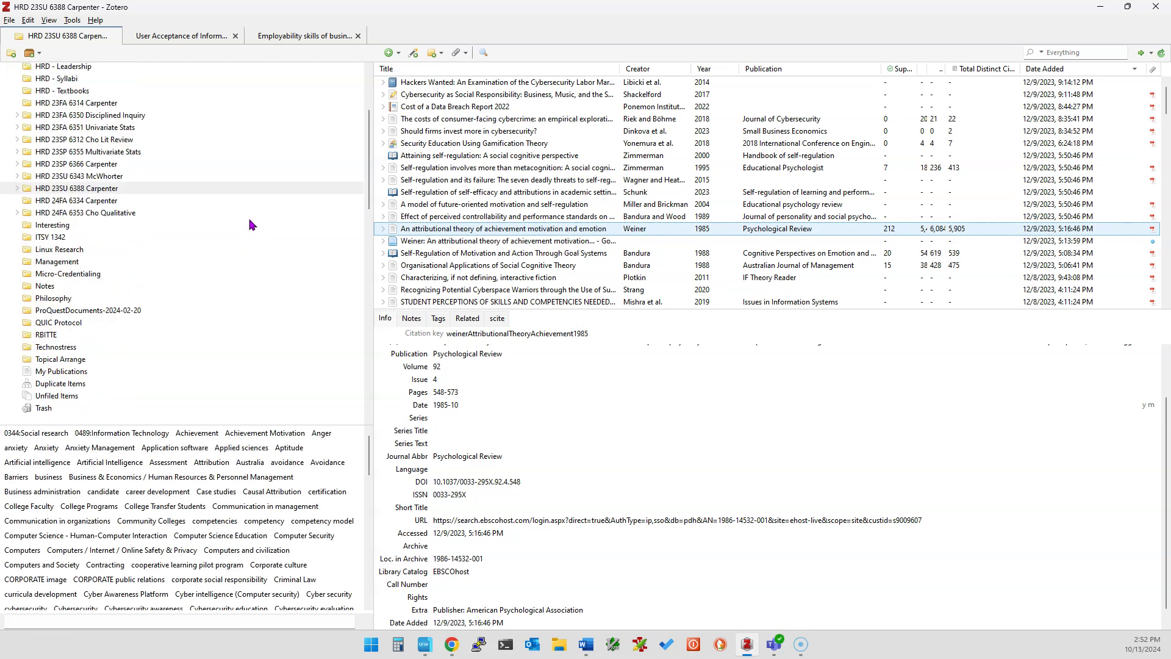
{"action": "scroll", "coordinate": [322, 255], "scroll_direction": "up", "scroll_amount": 3}
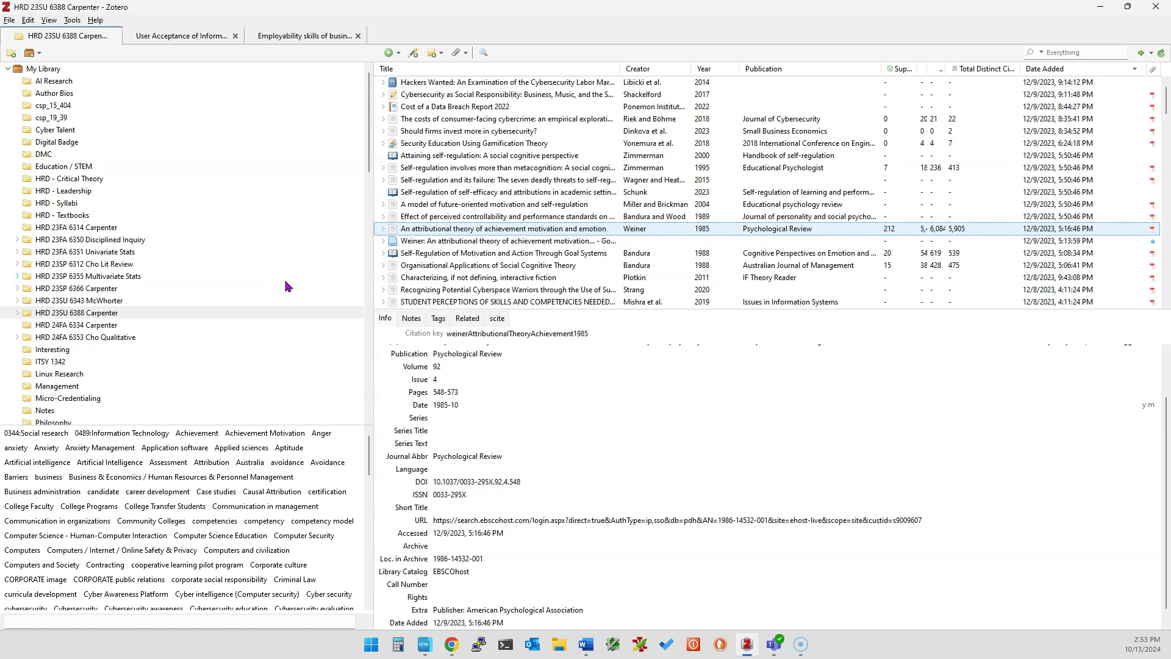
{"action": "scroll", "coordinate": [250, 292], "scroll_direction": "down", "scroll_amount": 5}
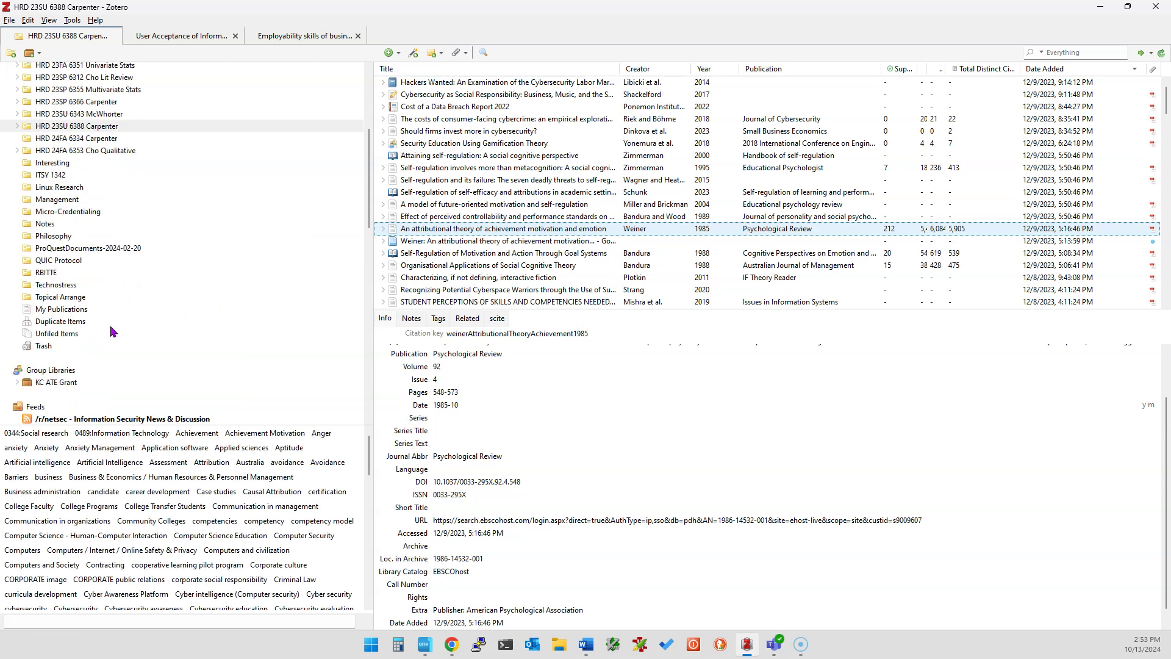
{"action": "left_click", "coordinate": [64, 336]}
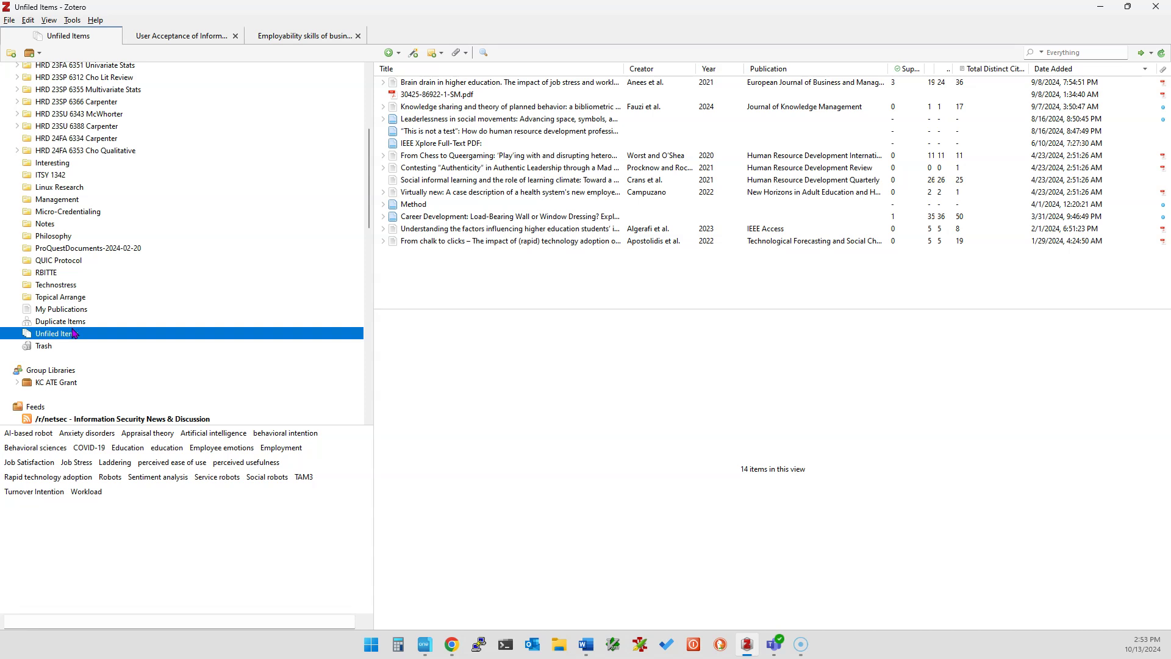
Open the Full Disclosure feed and look through the list of subscribed feeds.
{"action": "scroll", "coordinate": [73, 333], "scroll_direction": "up", "scroll_amount": 5}
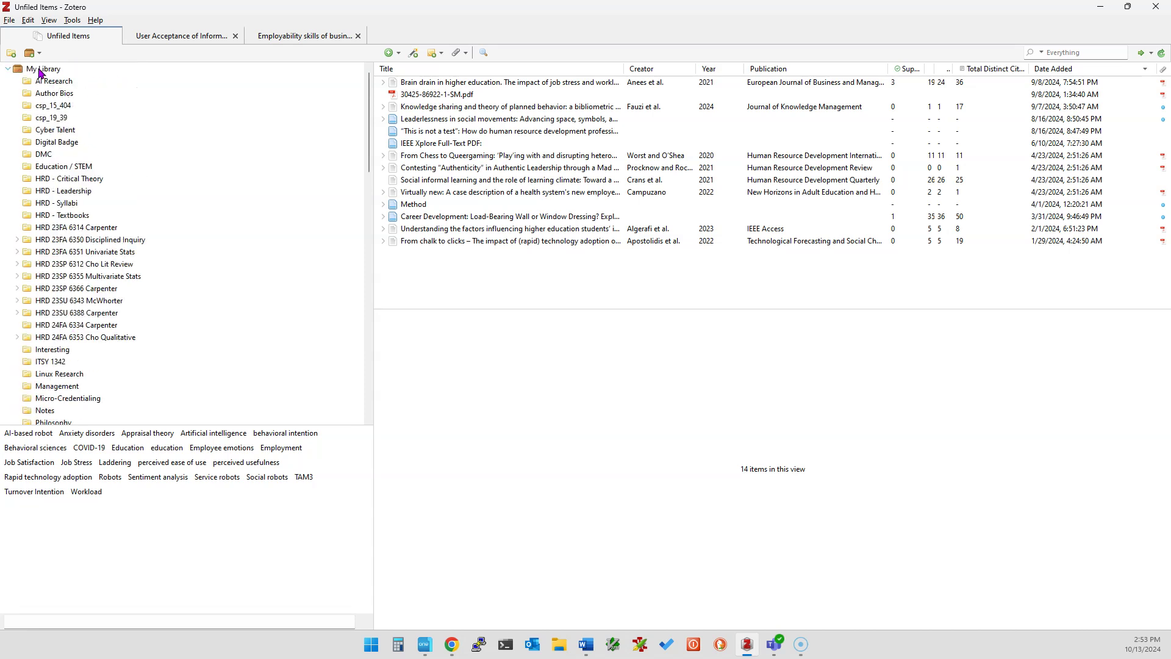
{"action": "scroll", "coordinate": [177, 281], "scroll_direction": "down", "scroll_amount": 5}
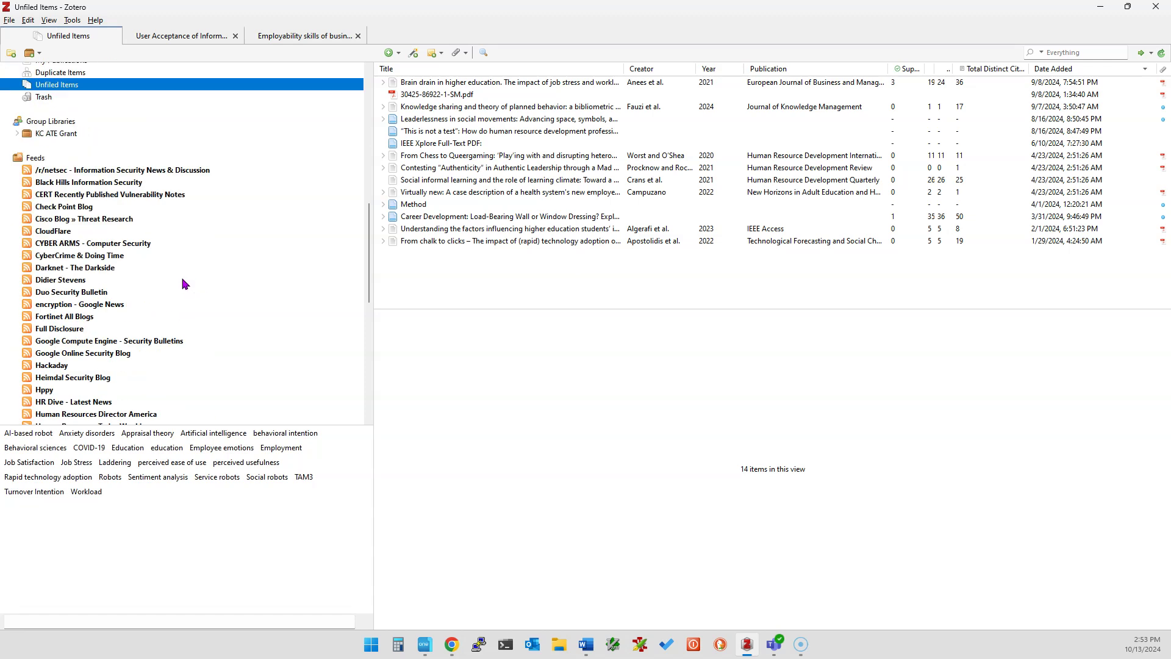
{"action": "left_click", "coordinate": [67, 330]}
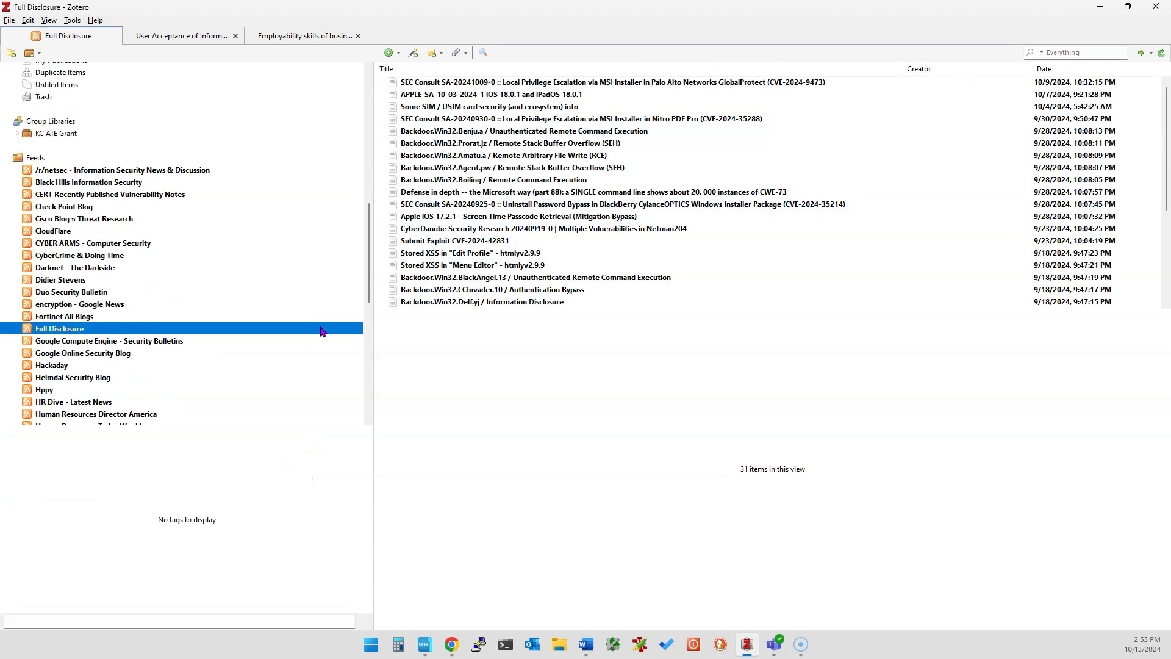
{"action": "scroll", "coordinate": [268, 360], "scroll_direction": "down", "scroll_amount": 5}
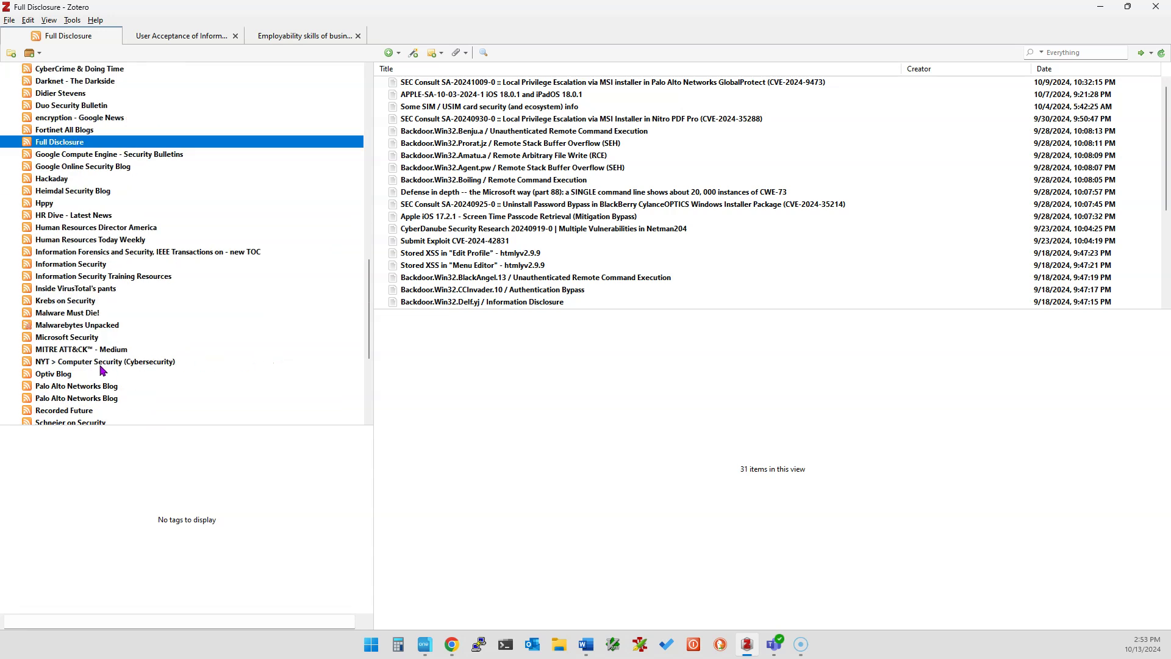
{"action": "scroll", "coordinate": [102, 370], "scroll_direction": "down", "scroll_amount": 5}
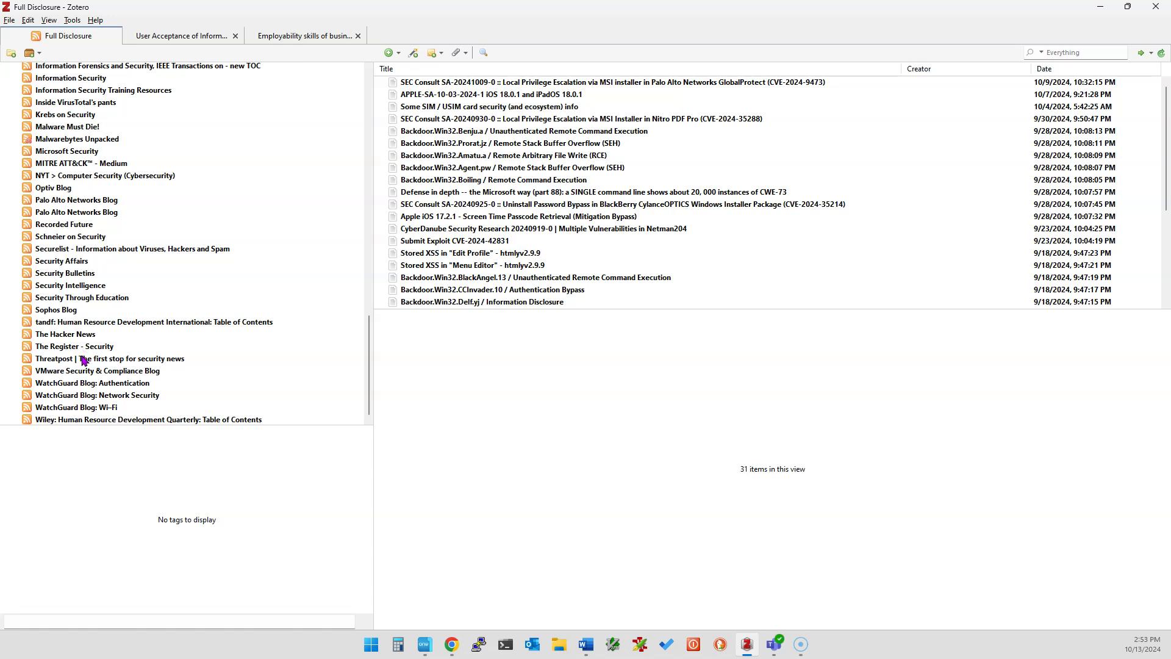
{"action": "scroll", "coordinate": [84, 360], "scroll_direction": "up", "scroll_amount": 7}
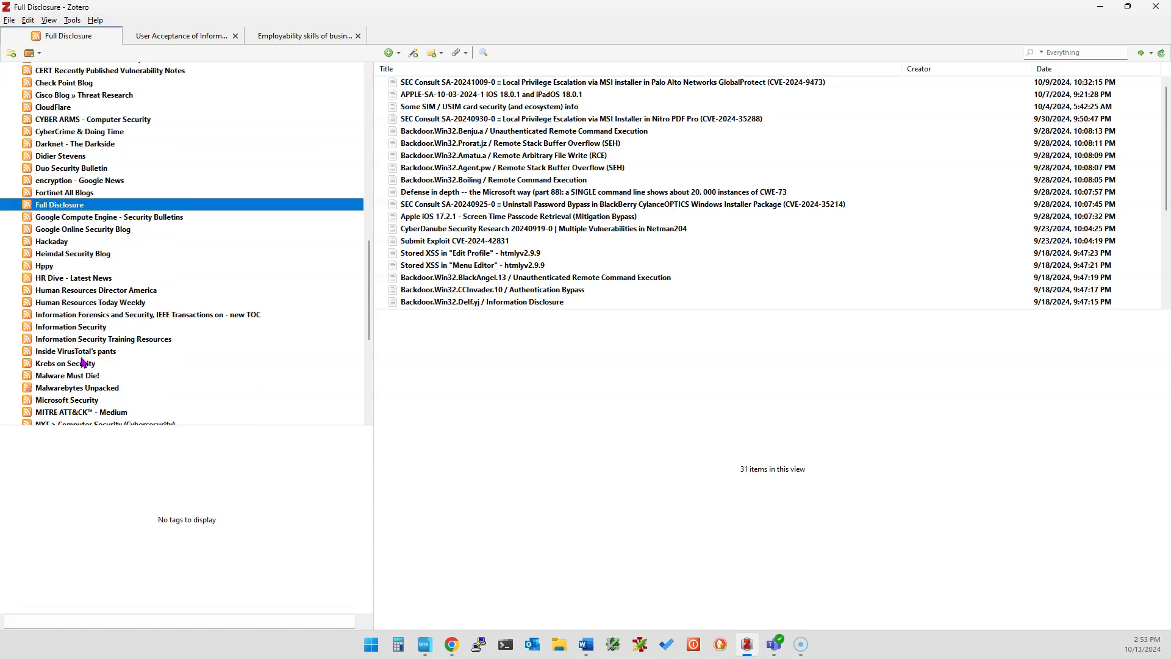
Open the HR Dive - Latest News feed, browse its articles and return to the start of the library's collection list.
{"action": "left_click", "coordinate": [68, 279]}
{"action": "scroll", "coordinate": [508, 252], "scroll_direction": "down", "scroll_amount": 3}
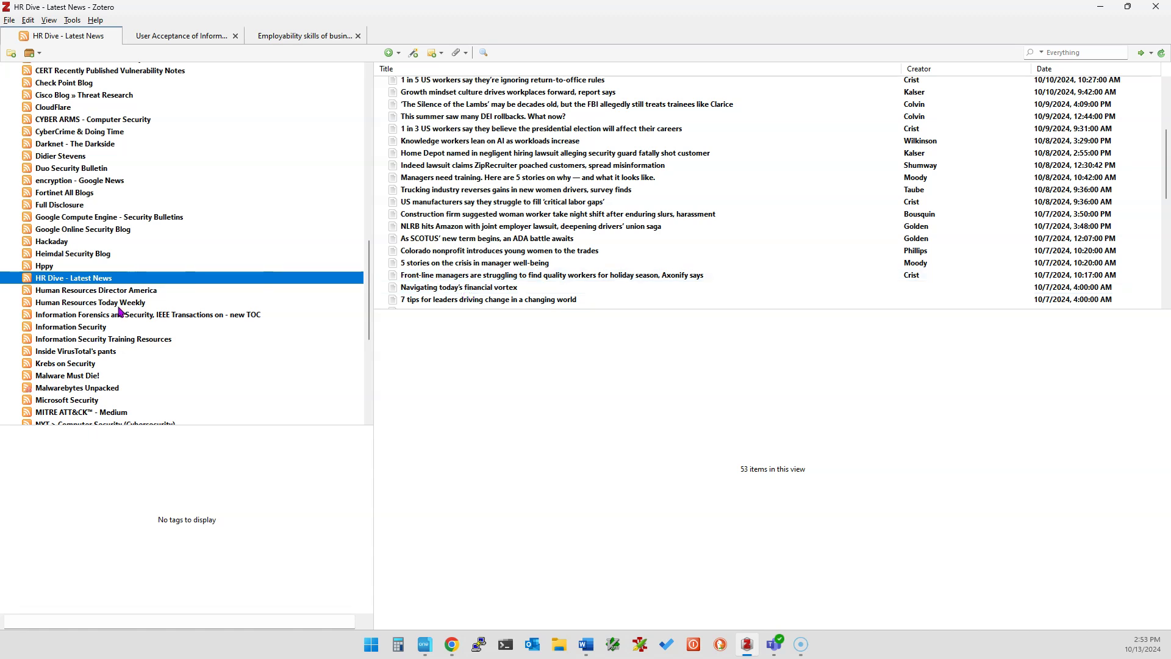
{"action": "scroll", "coordinate": [125, 302], "scroll_direction": "up", "scroll_amount": 8}
{"action": "scroll", "coordinate": [124, 302], "scroll_direction": "up", "scroll_amount": 7}
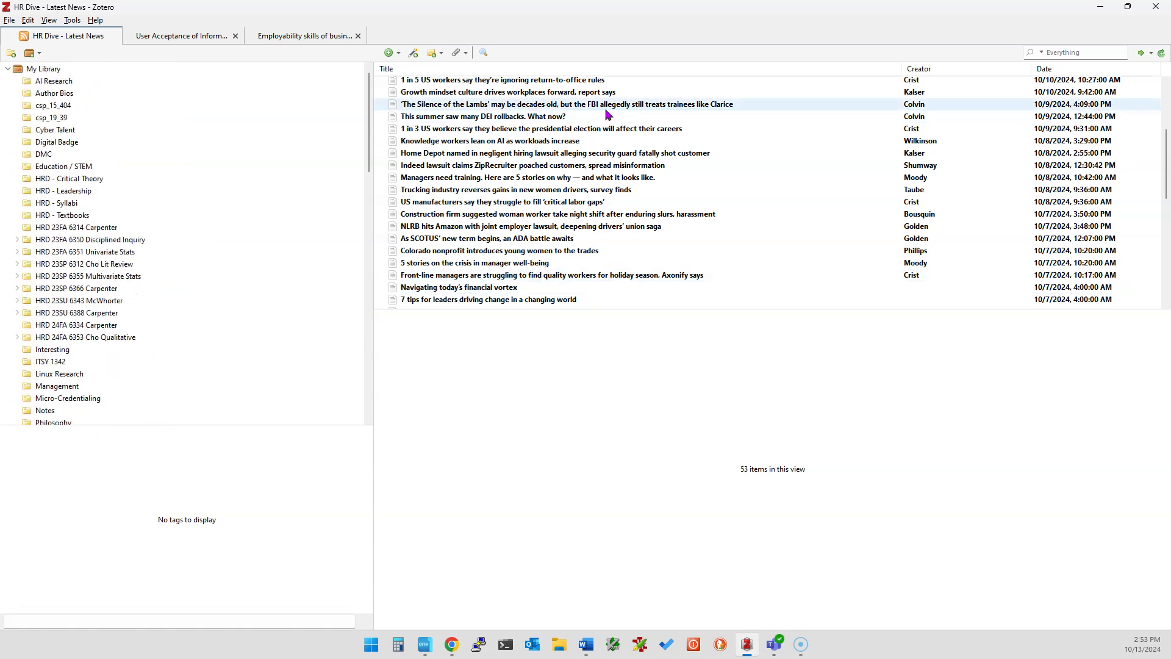